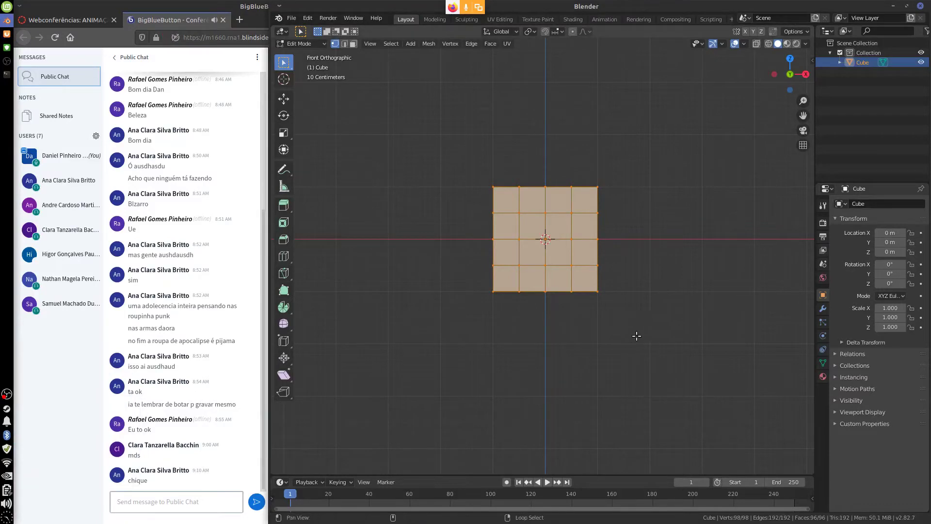
- Keep the Cube object's name and expand its mesh in the Outliner to show the Material
mouse_move(638, 337)
shift+middle_down()
mouse_move(545, 347)
mouse_move(651, 343)
mouse_move(659, 394)
mouse_move(595, 354)
mouse_move(607, 370)
shift+middle_up()
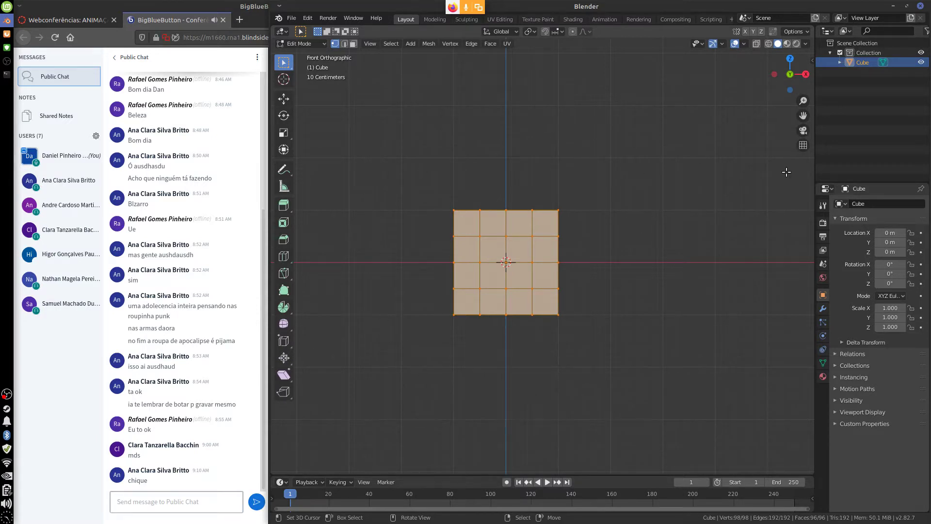
double_click(866, 62)
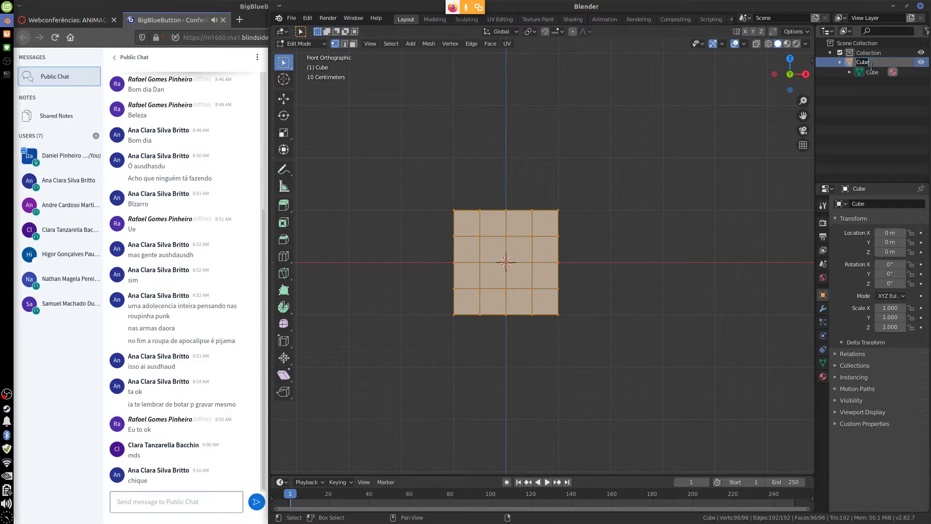
key(Return)
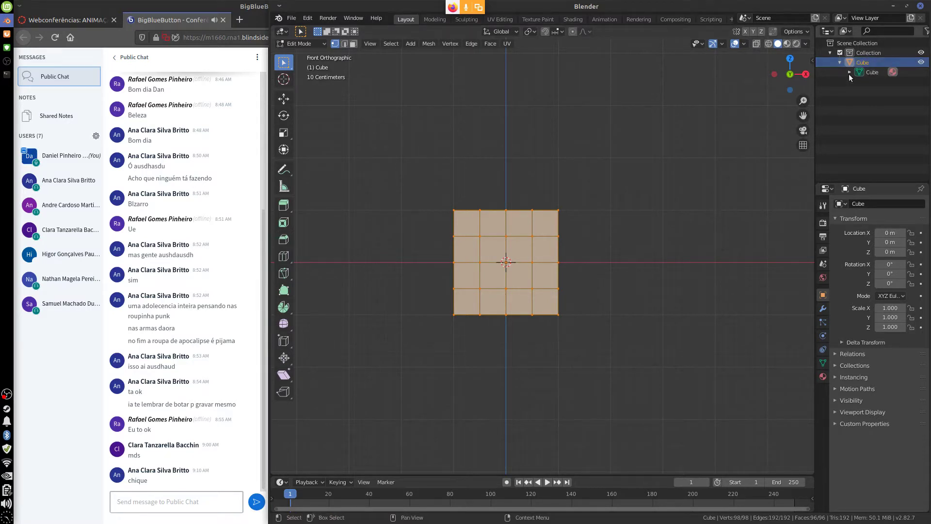
click(849, 72)
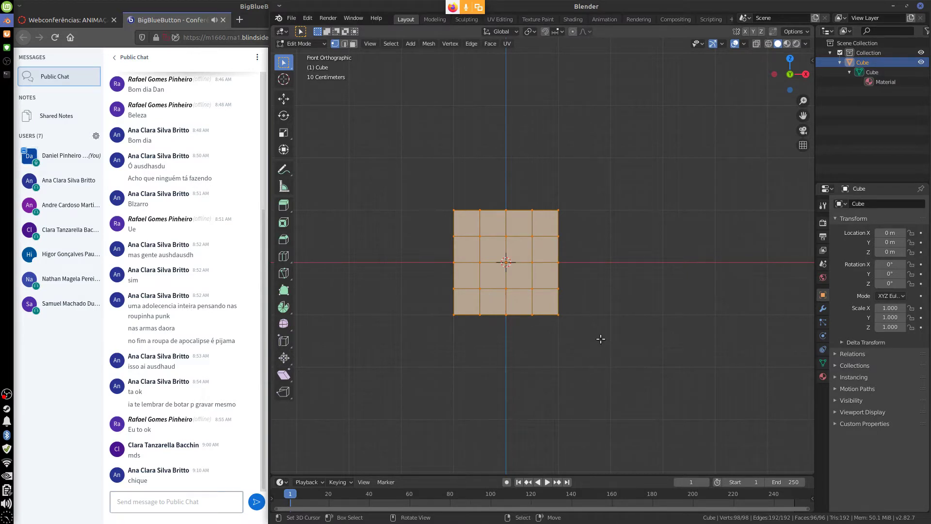
- Show the cube's mesh data properties in a widened panel with Vertex Groups collapsed, in Object Mode
drag(866, 183, 863, 114)
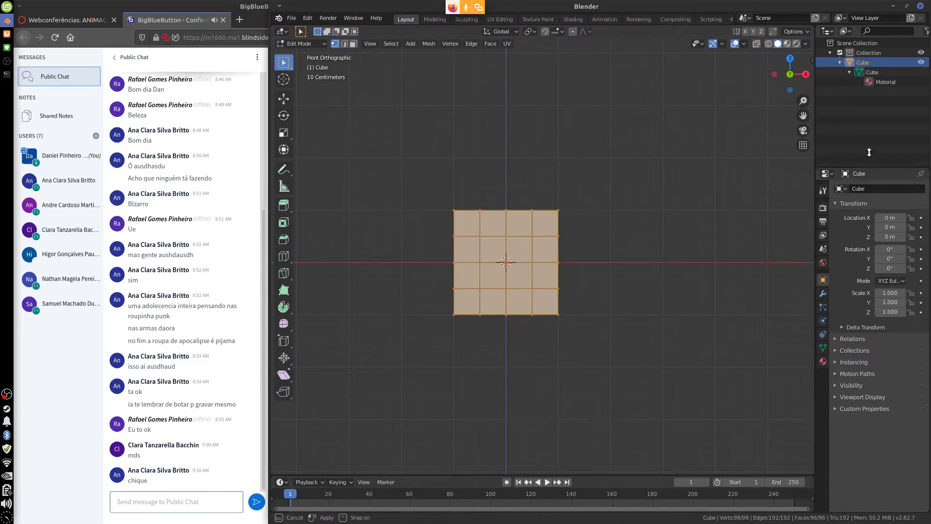
click(823, 294)
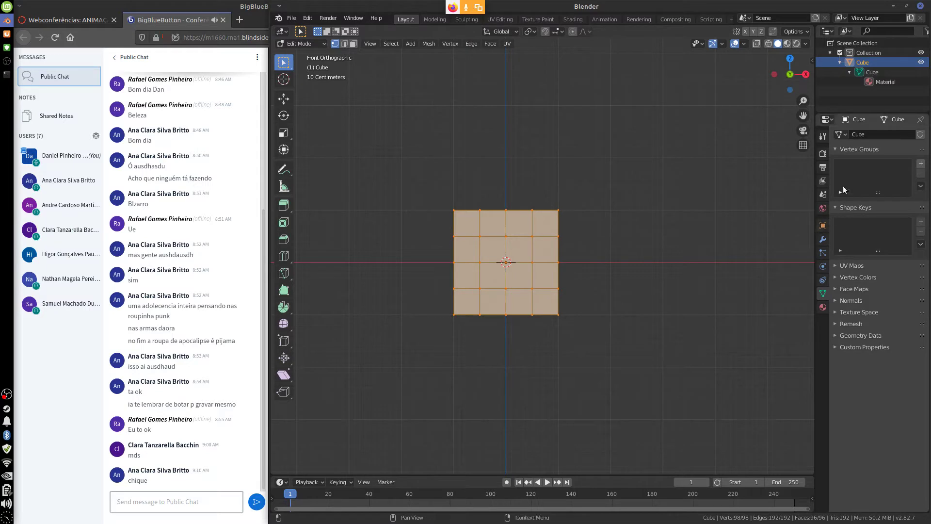
click(840, 148)
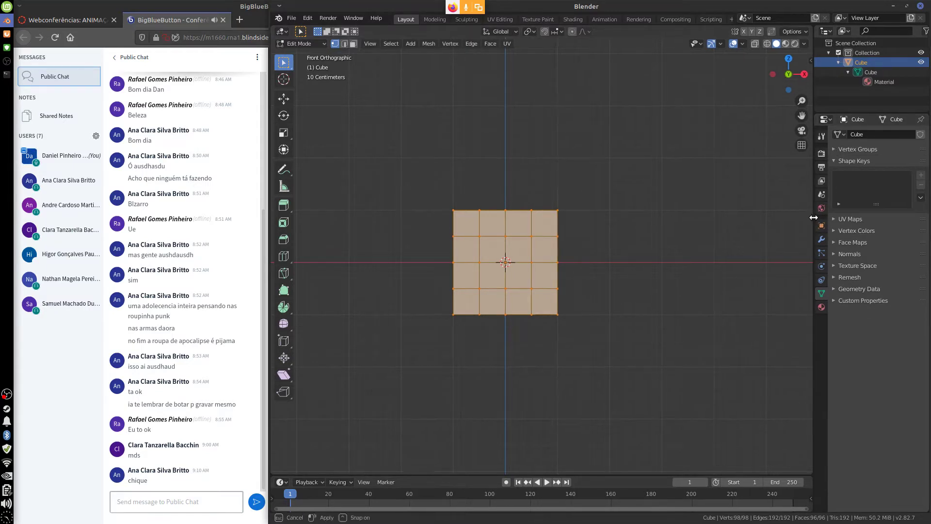
drag(816, 217, 778, 214)
ctrl+middle_drag(864, 193, 857, 264)
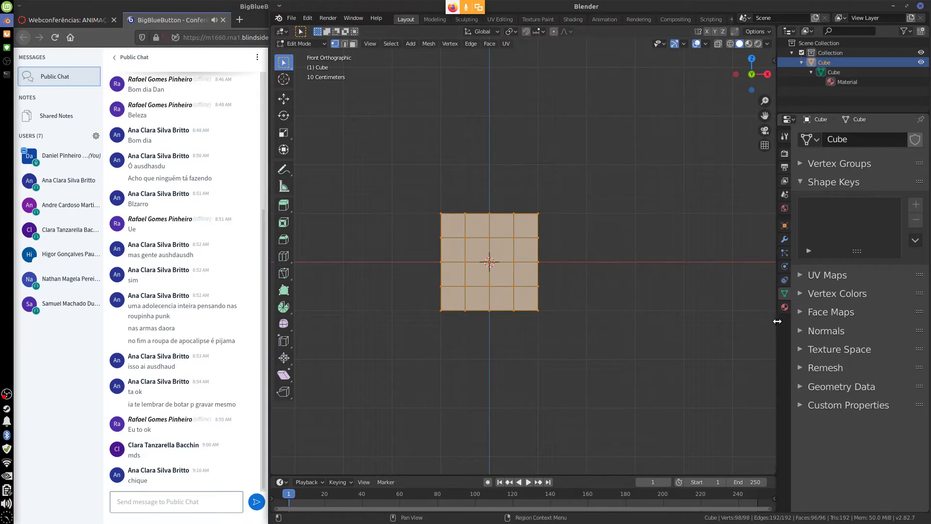
drag(790, 300, 748, 315)
key(Tab)
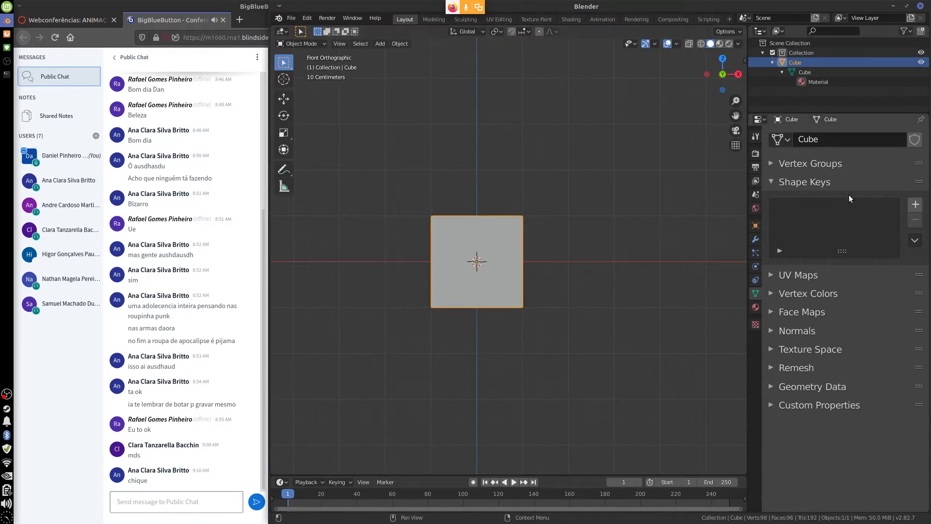
- Add a Basis shape key and a second key named SPHERE, then return to Edit Mode
click(915, 204)
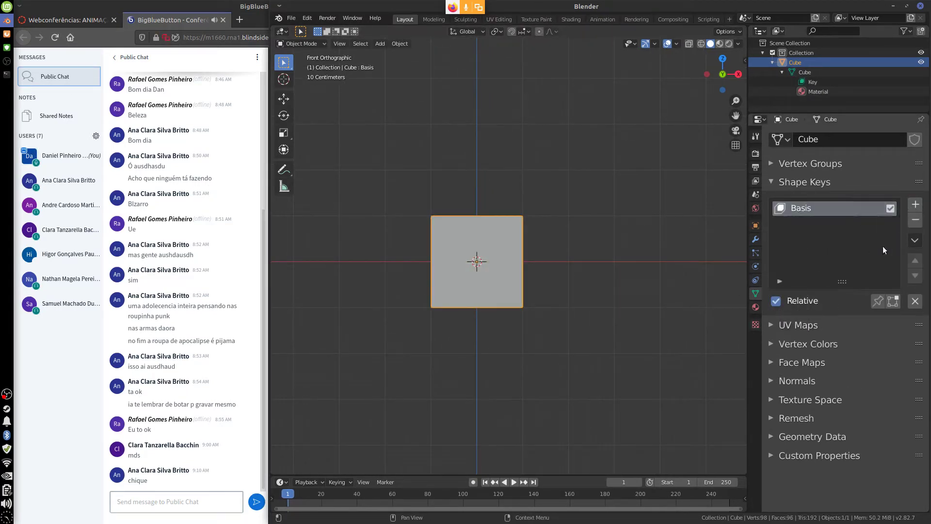
click(915, 206)
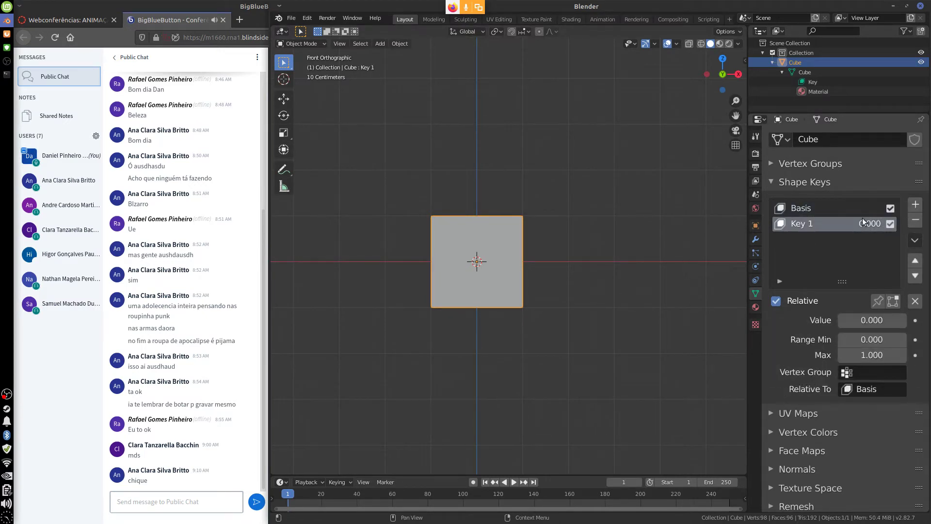
double_click(812, 227)
text(SPH)
text(ERE)
key(Return)
key(Tab)
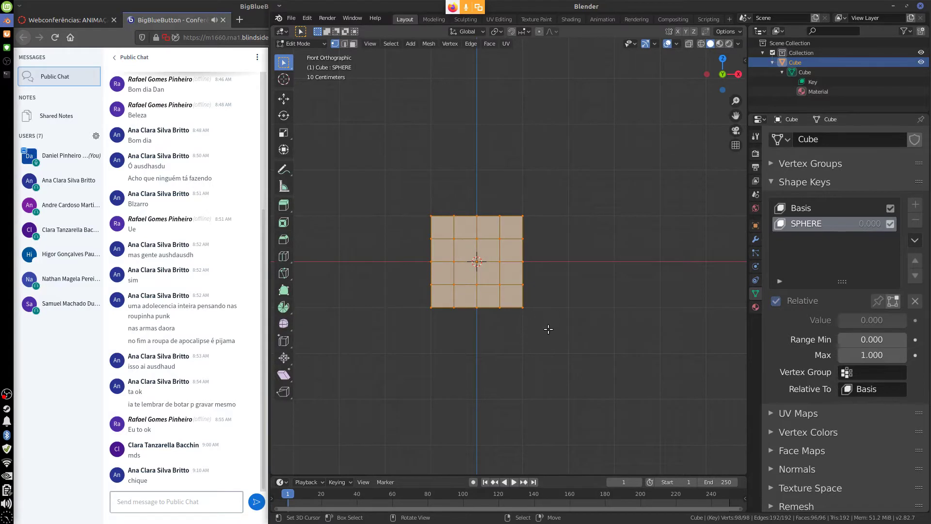
shift+middle_drag(548, 323, 585, 338)
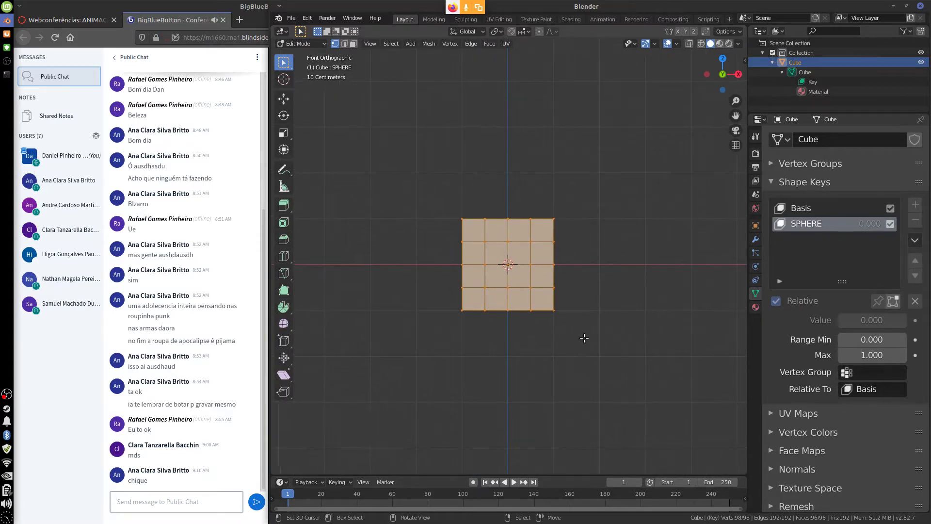
key(F3)
- Round the SPHERE key's mesh with To Sphere at factor 1.000, then select the bottom vertex
text(to s)
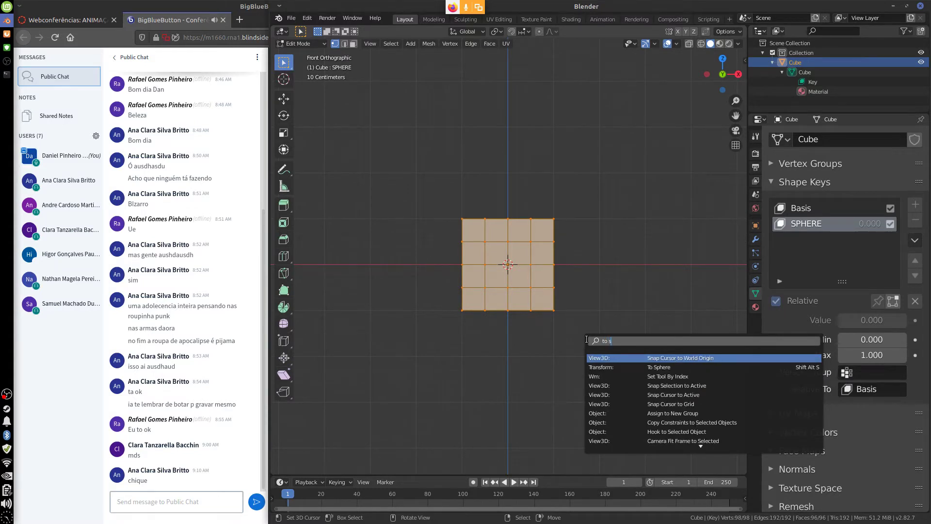
click(692, 368)
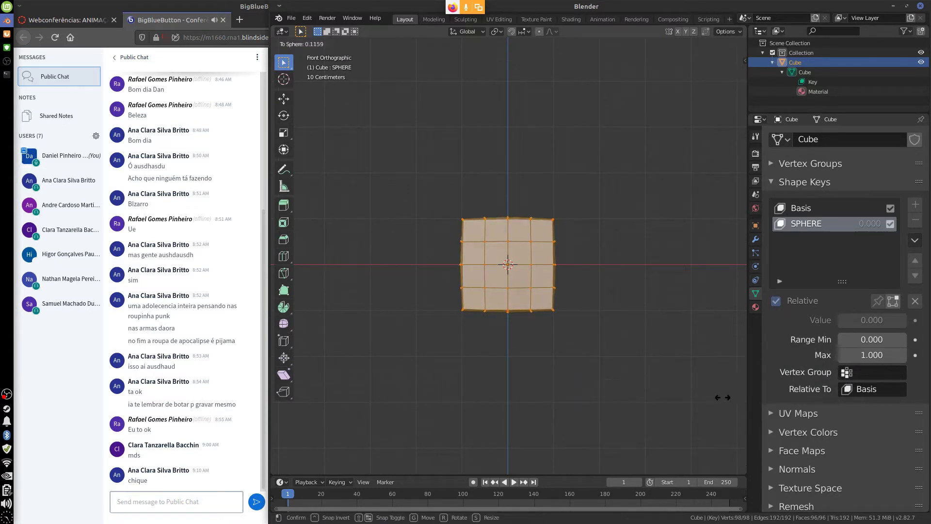
click(925, 487)
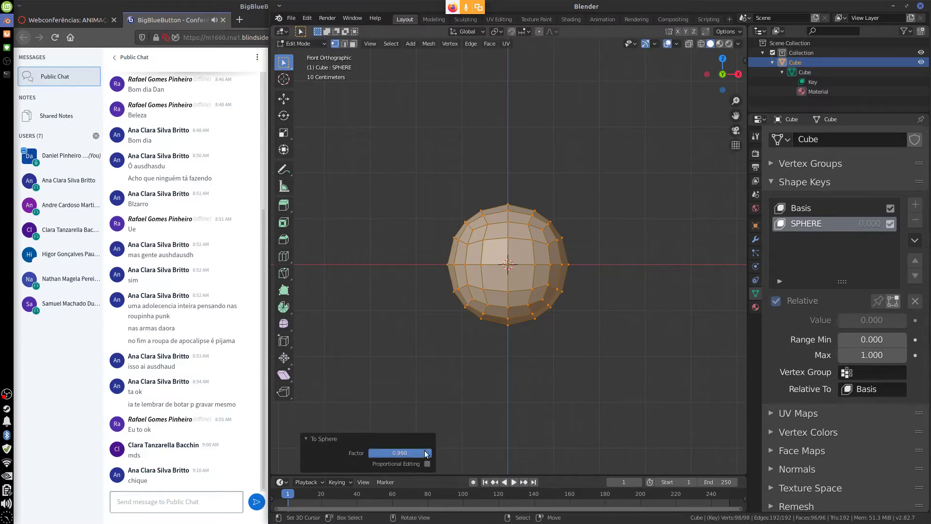
drag(427, 454, 451, 455)
click(307, 439)
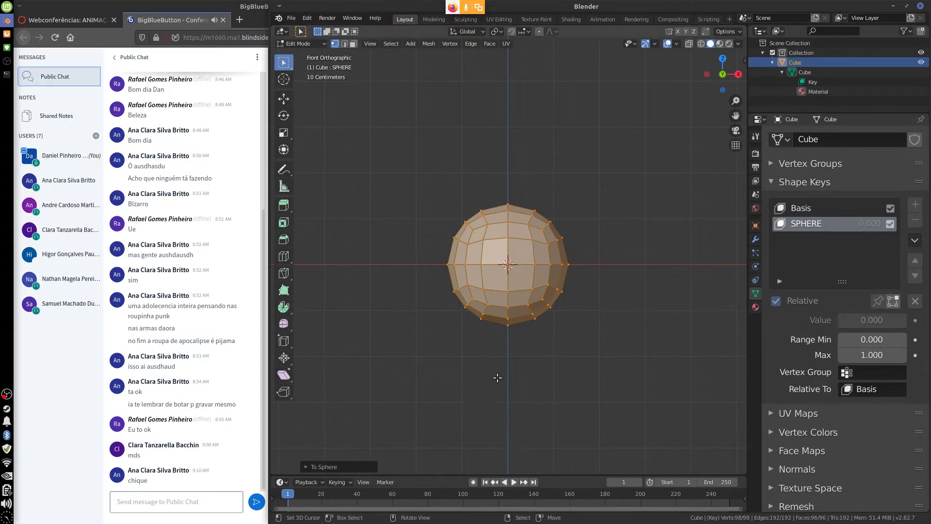
click(510, 335)
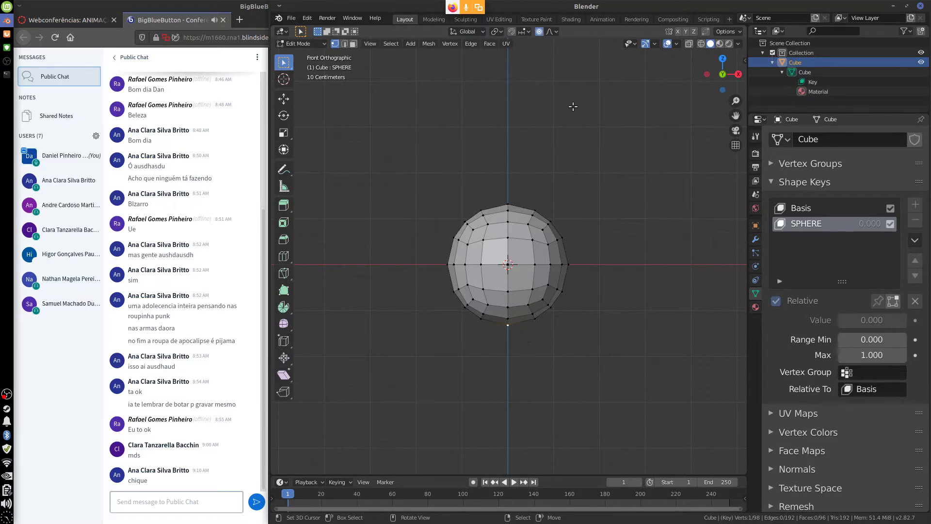
- Pull the bottom vertex down along Z into a point using Sharp proportional falloff
click(551, 31)
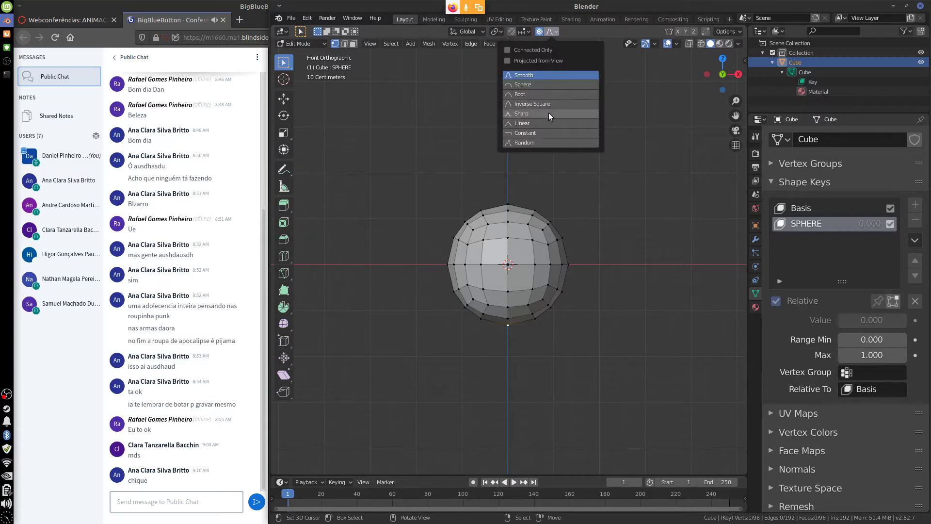
click(549, 115)
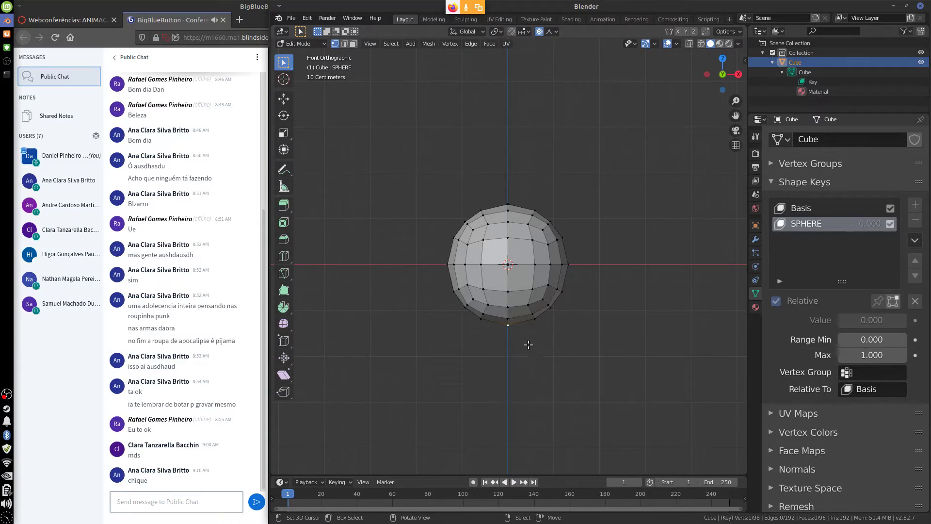
key(g)
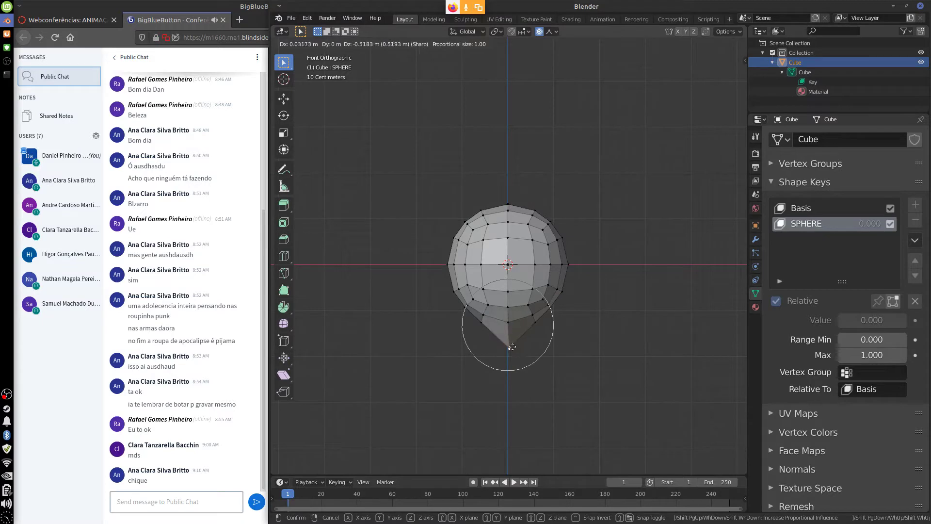
scroll(513, 347, down, 3)
scroll(512, 345, down, 2)
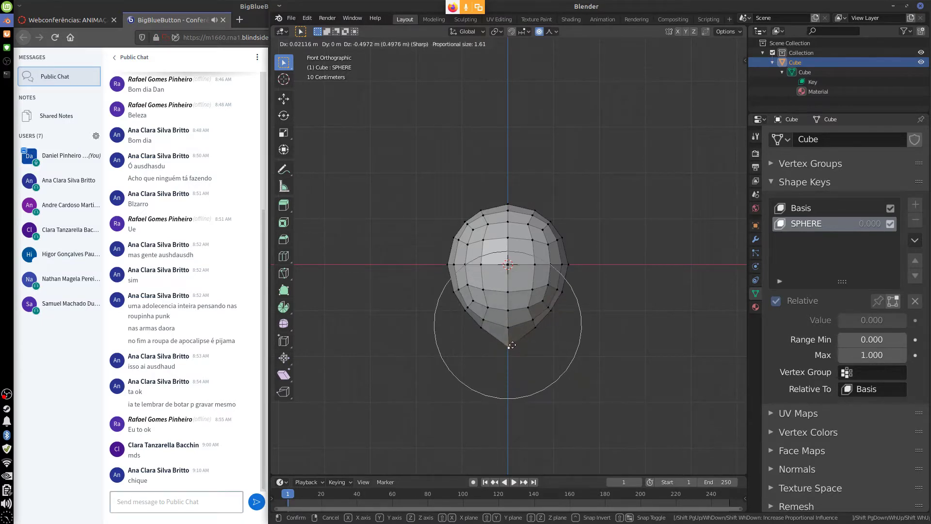
scroll(512, 345, down, 2)
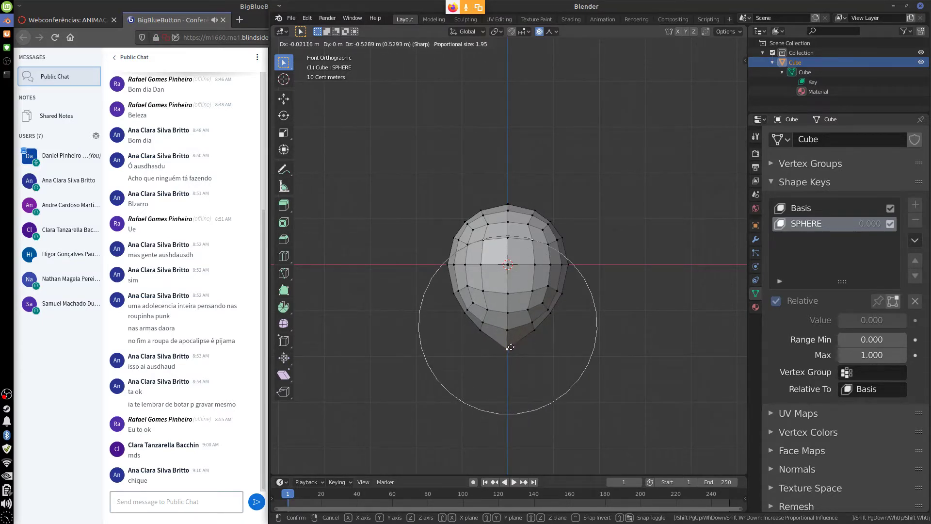
key(z)
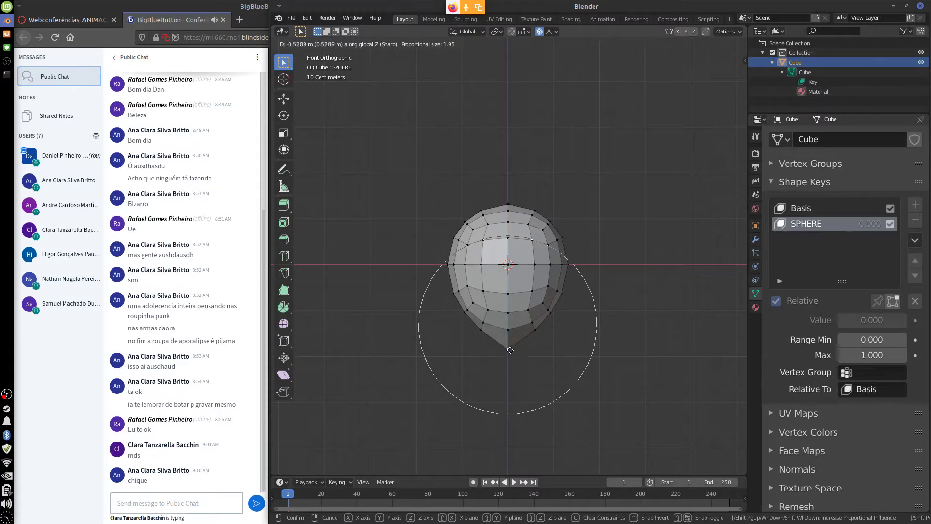
click(510, 350)
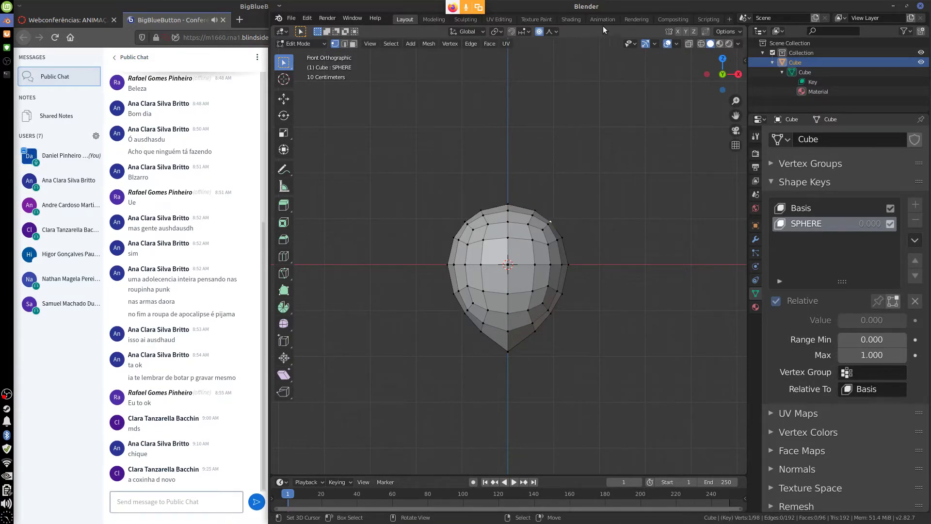
- Preview a Smooth-falloff proportional move of the vertex and cancel it
click(550, 31)
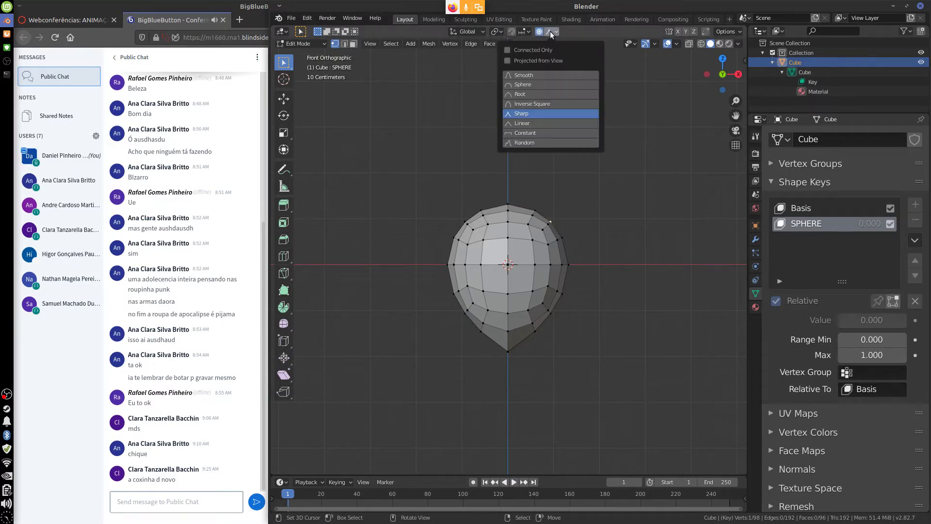
click(534, 94)
key(g)
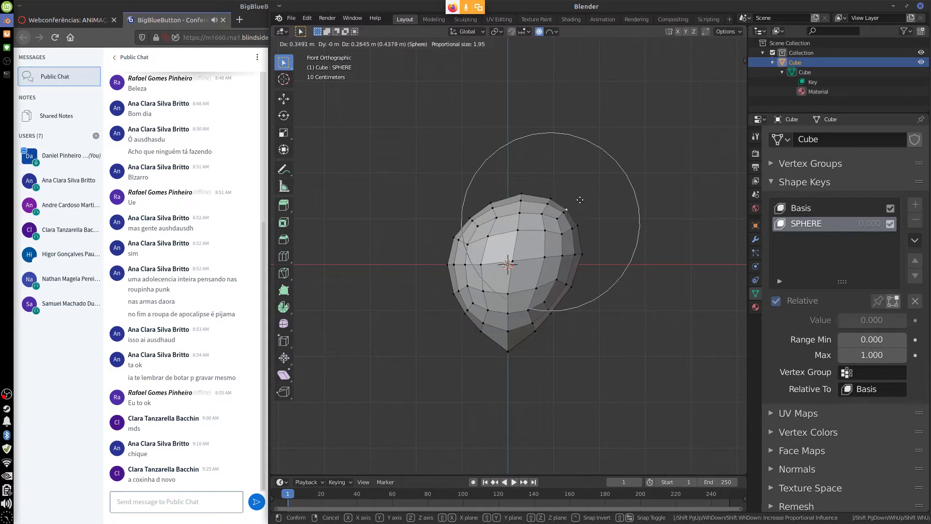
key(Escape)
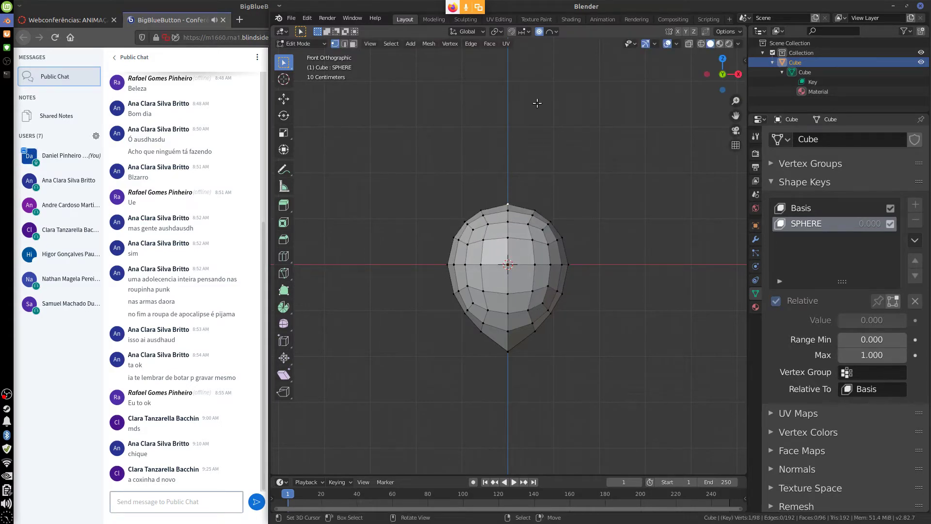
- Try Sharp and Smooth falloff moves on the top vertex, then undo back to the egg shape
click(552, 31)
click(535, 113)
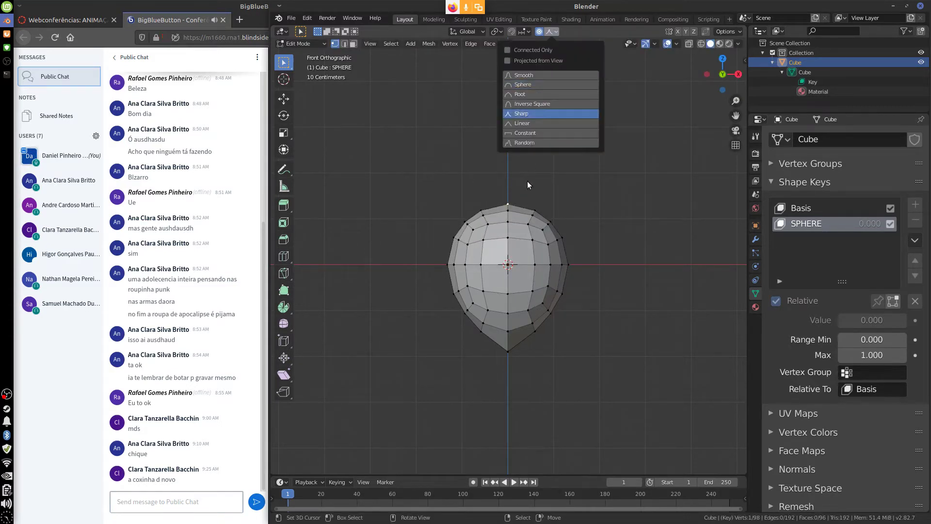
key(g)
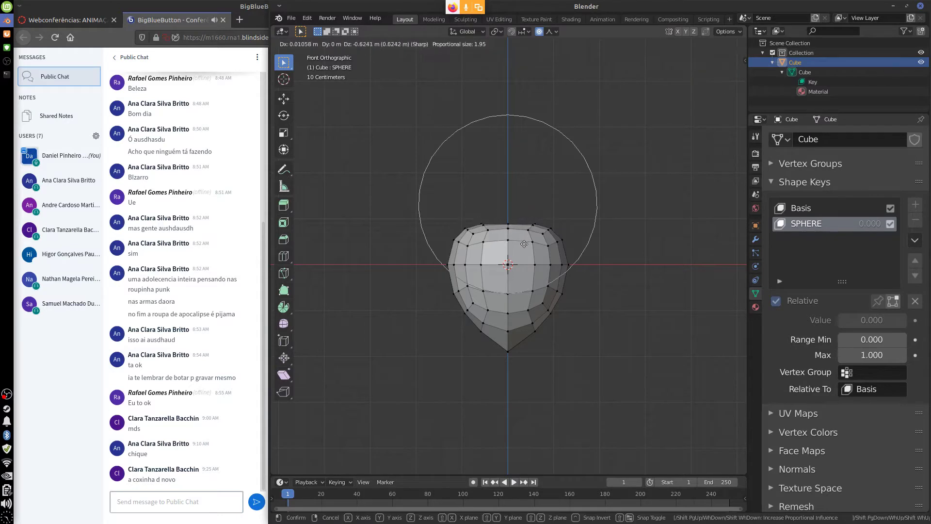
click(545, 233)
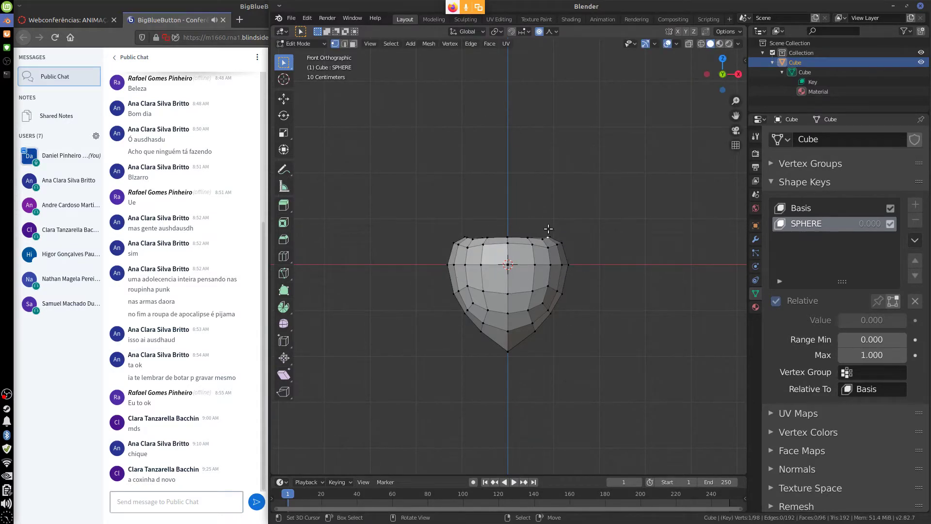
click(552, 31)
click(541, 72)
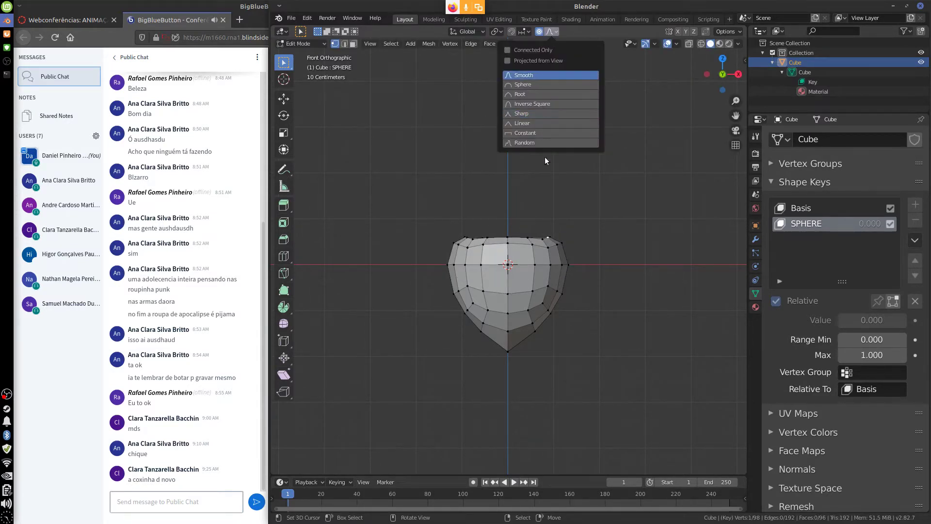
key(g)
key(Escape)
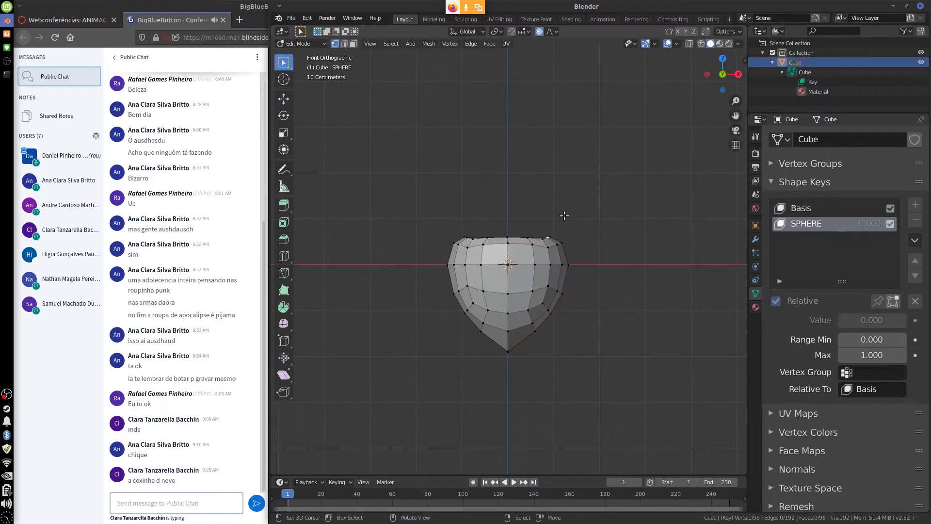
key(ctrl+z)
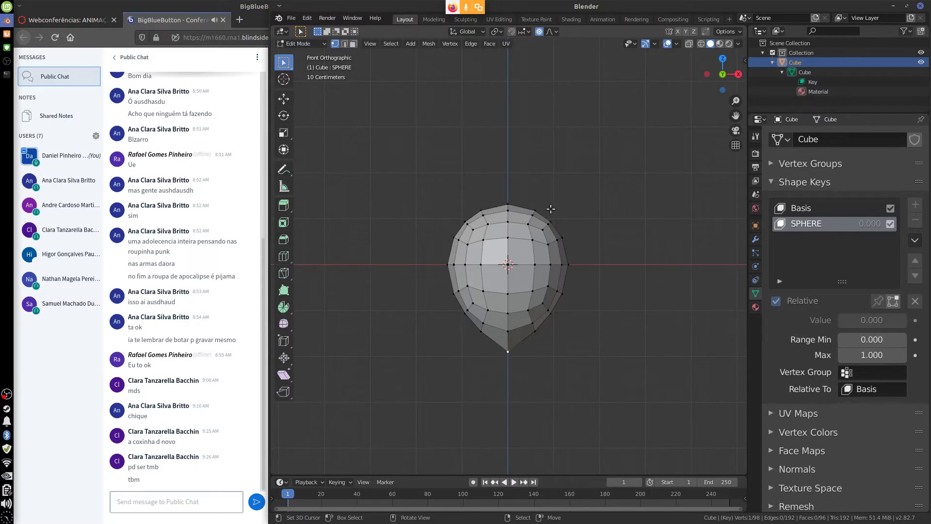
alt+click(514, 213)
click(510, 213)
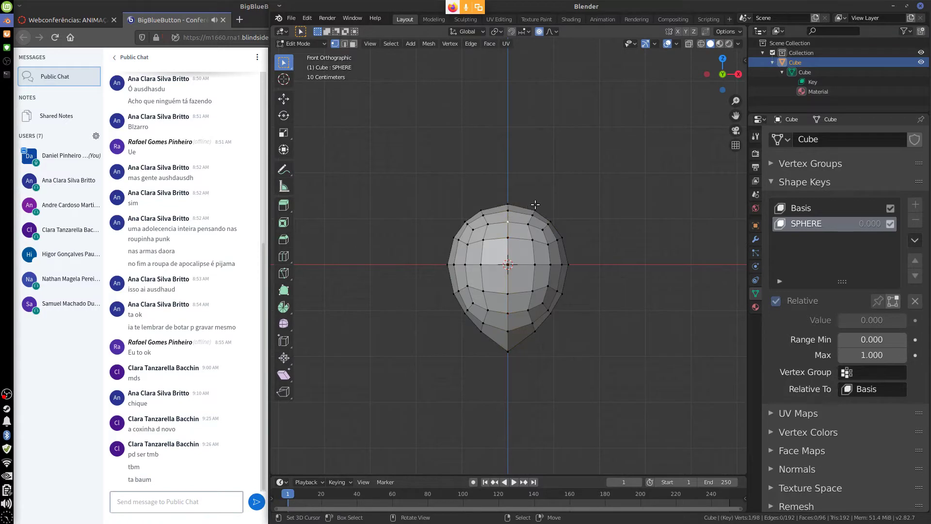
middle_drag(508, 203, 553, 217)
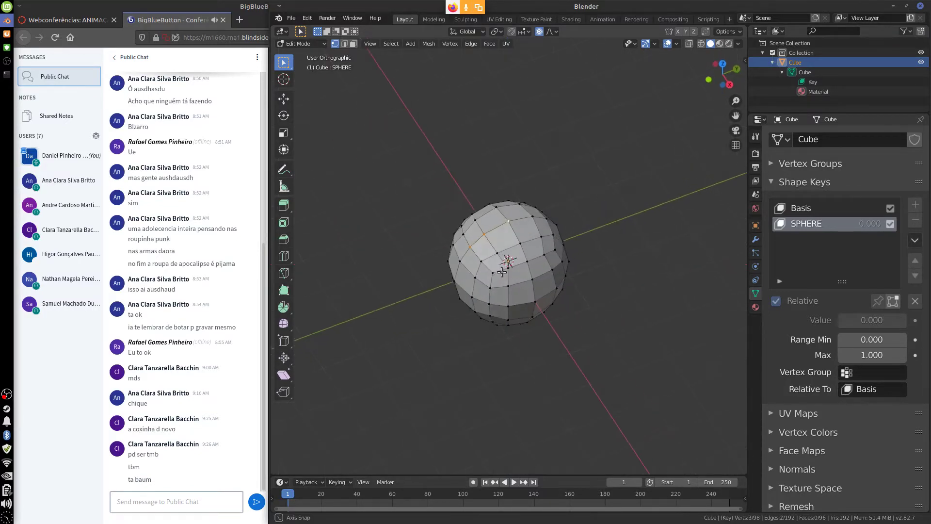
ctrl+click(553, 216)
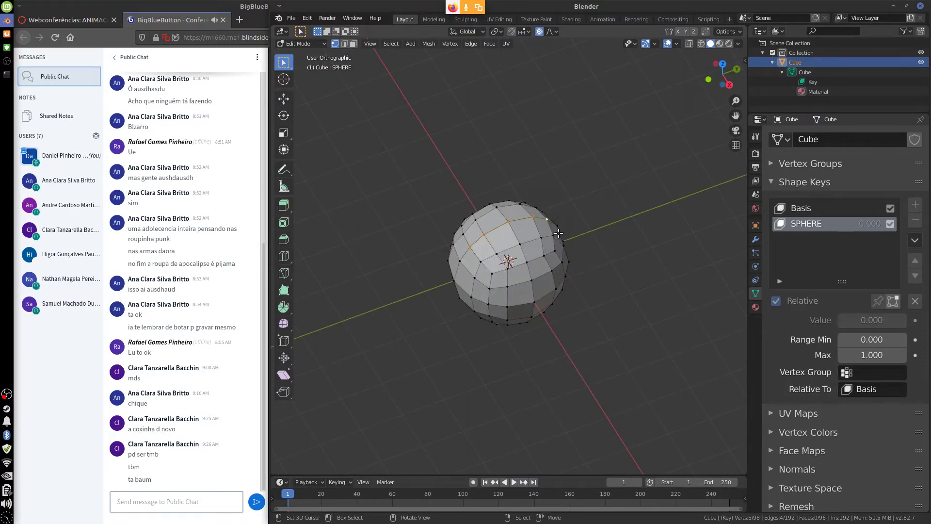
key(KP_1)
key(g)
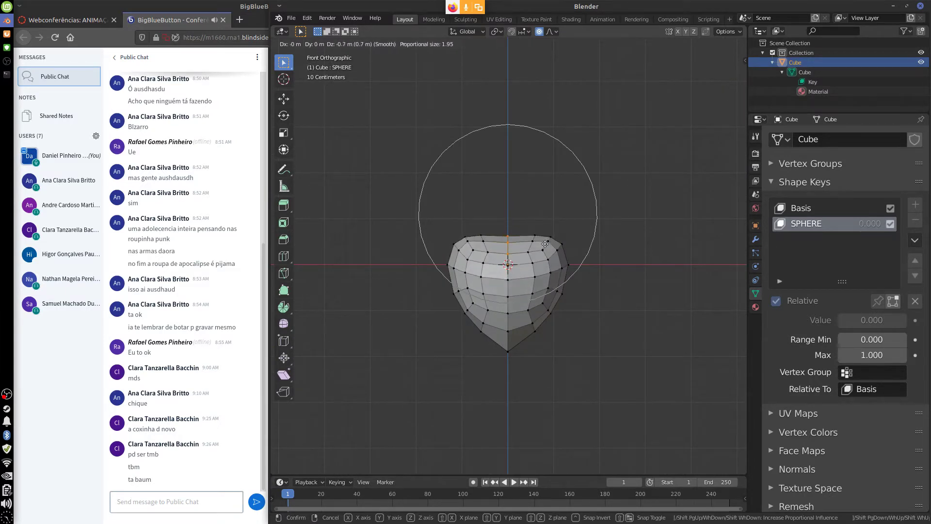
click(547, 241)
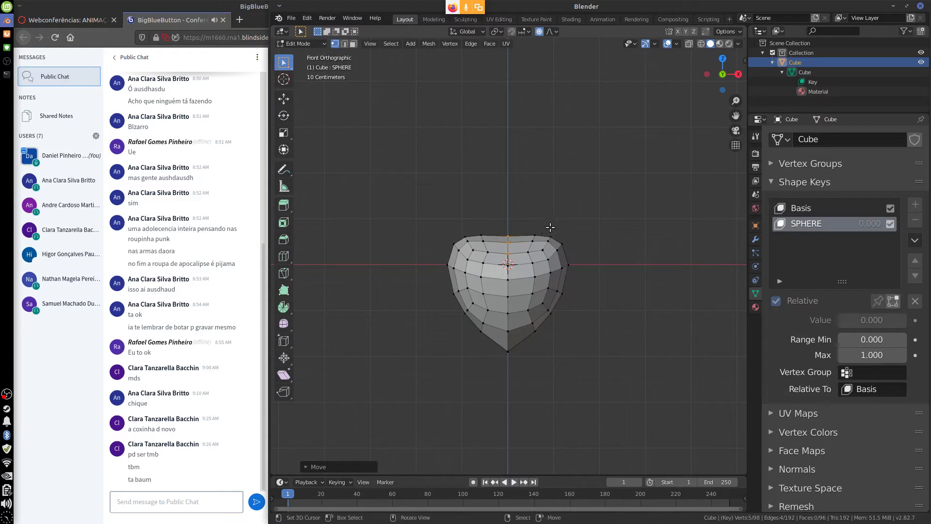
key(g)
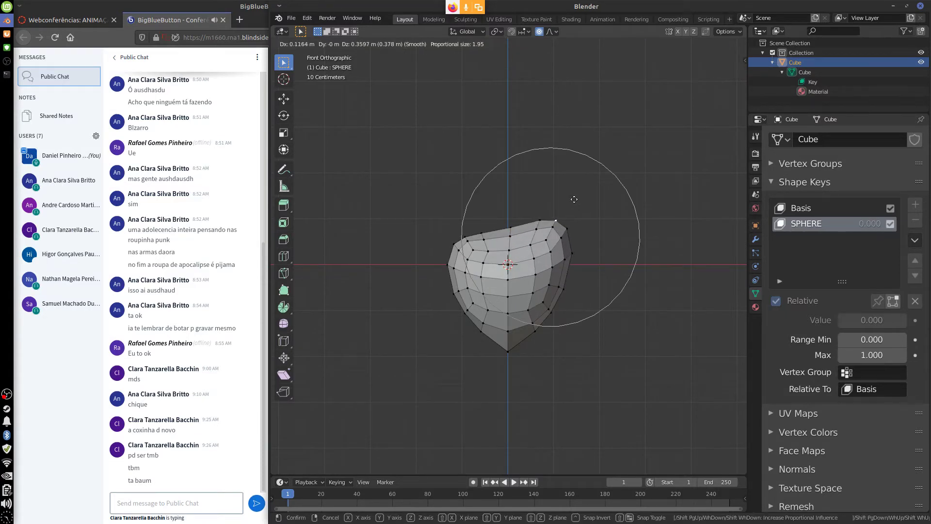
click(569, 201)
key(g)
click(520, 237)
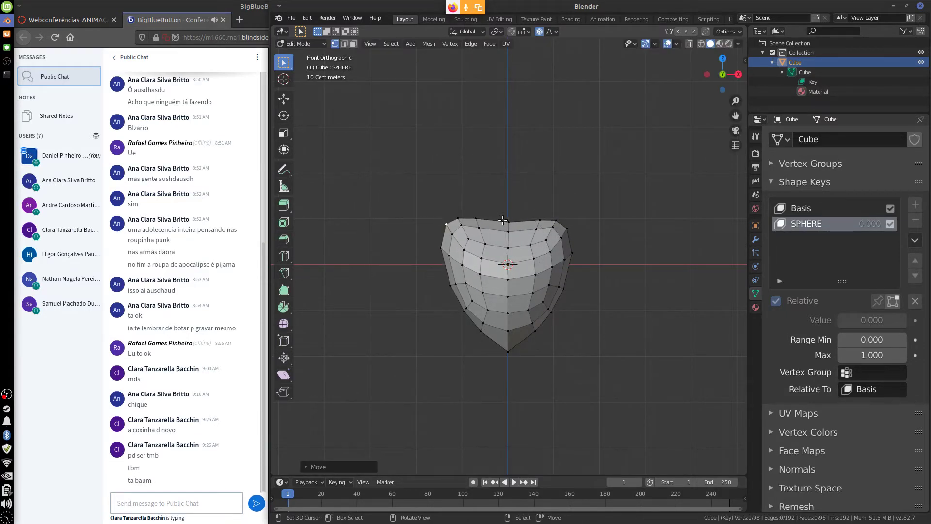
key(ctrl+z)
key(ctrl+z)
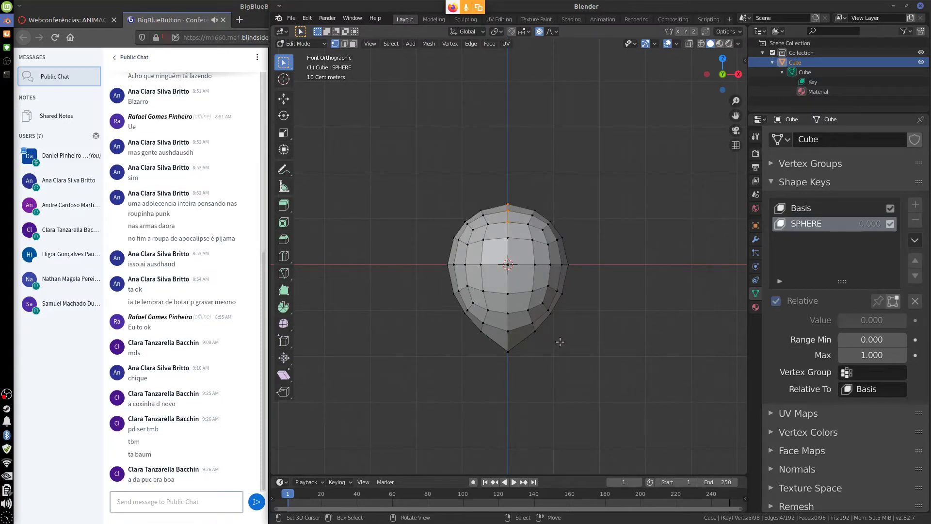
click(559, 343)
- In Object Mode, rename the SPHERE key to COXINHA and set its value to 1.000
key(Tab)
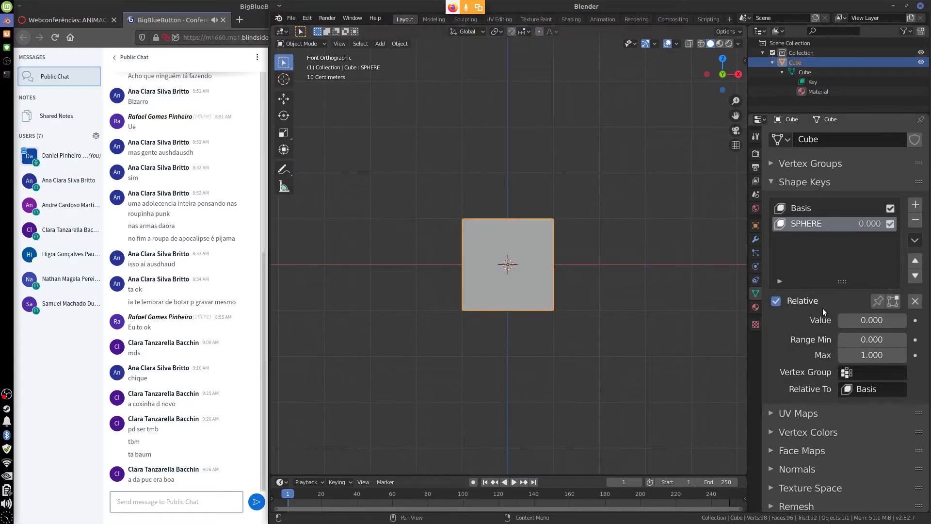
double_click(817, 224)
text(CO)
text(XINHA)
key(Return)
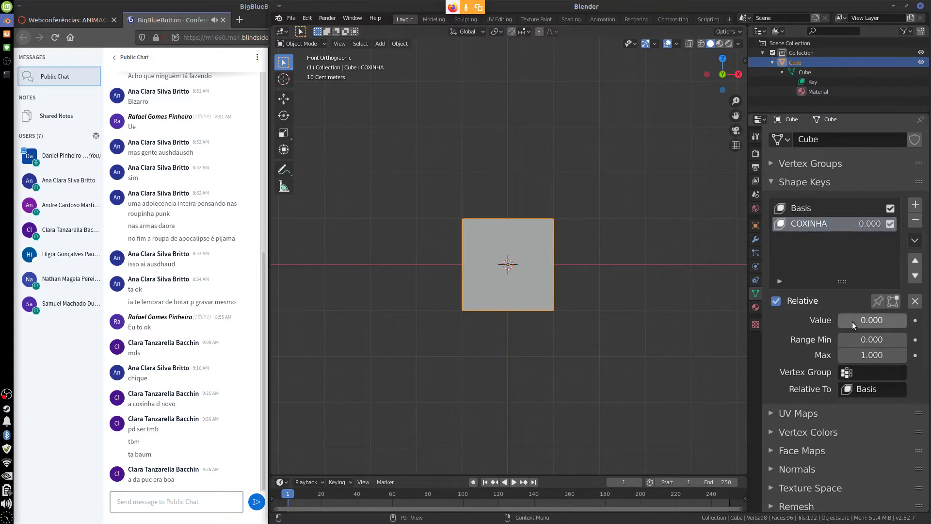
mouse_move(868, 321)
mouse_down()
mouse_move(926, 322)
mouse_move(834, 325)
mouse_move(930, 331)
mouse_move(793, 335)
mouse_move(930, 334)
mouse_move(853, 323)
mouse_move(912, 325)
mouse_up()
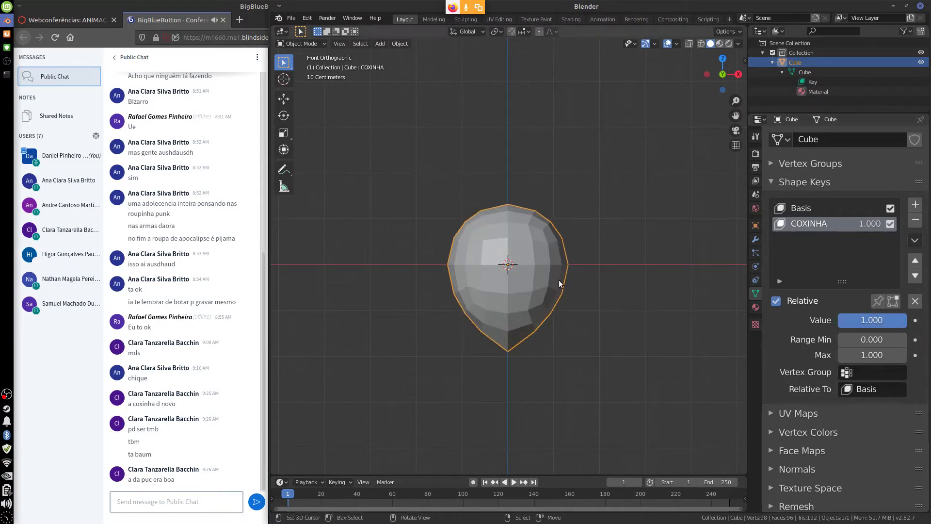
- With Basis active, add a third shape key and rename it RANDOM in Edit Mode
click(809, 209)
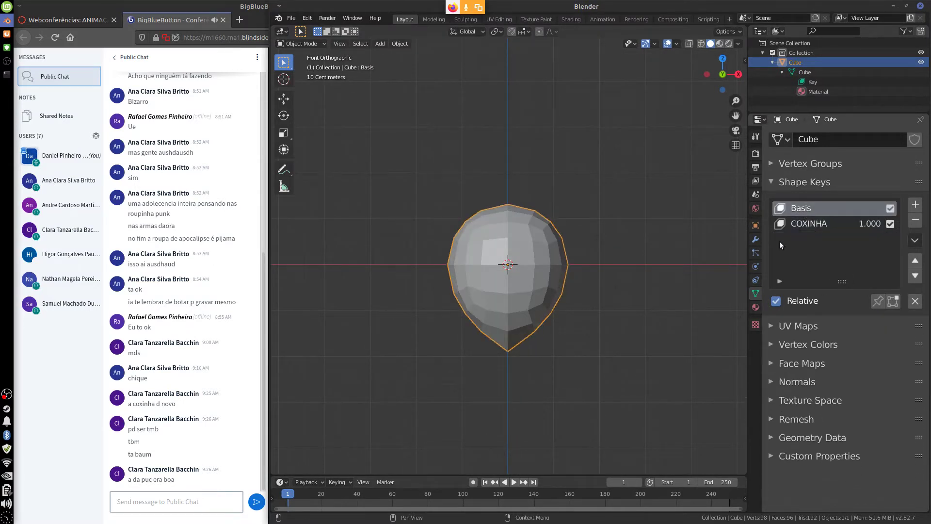
key(Tab)
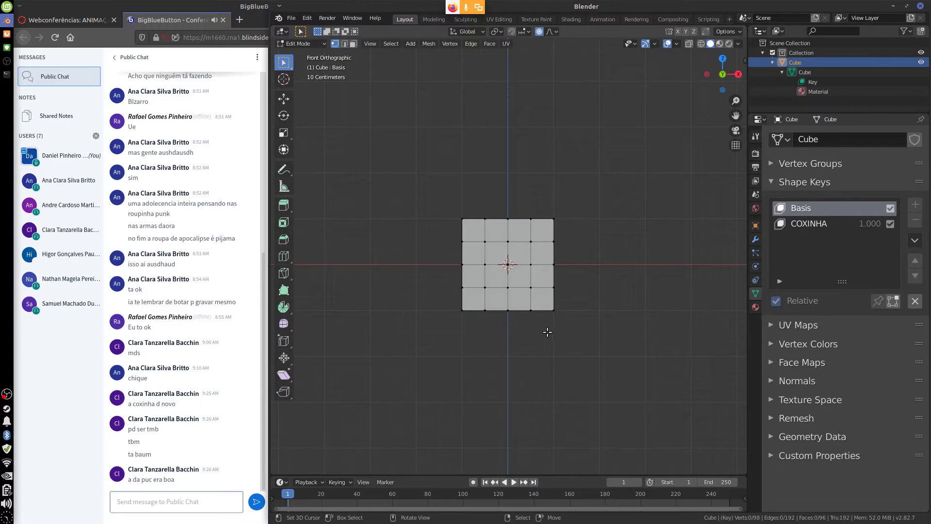
key(Tab)
click(911, 205)
key(Tab)
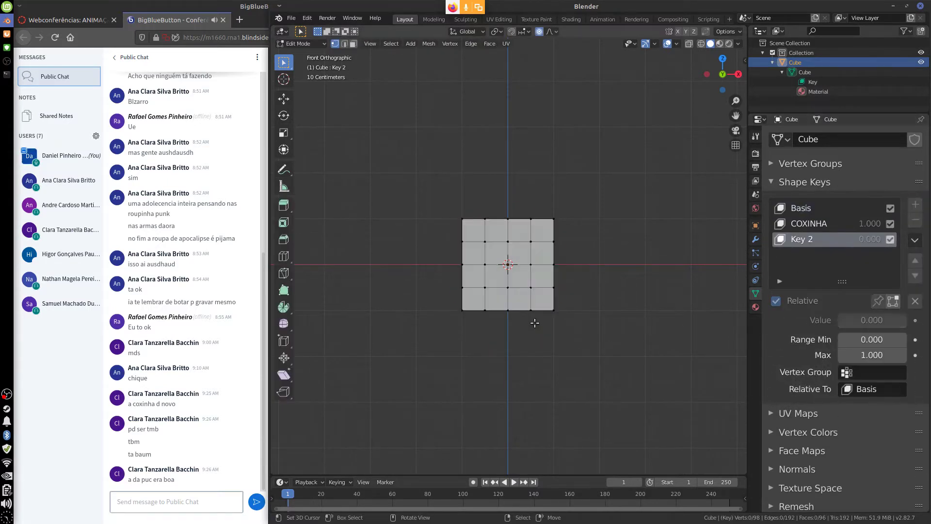
double_click(843, 243)
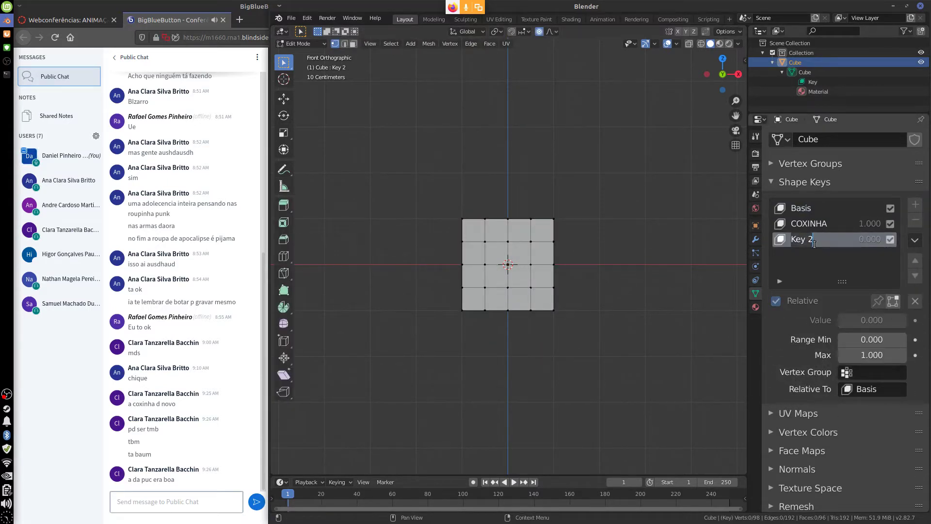
key(BackSpace)
text(ANDO)
text(M)
key(Return)
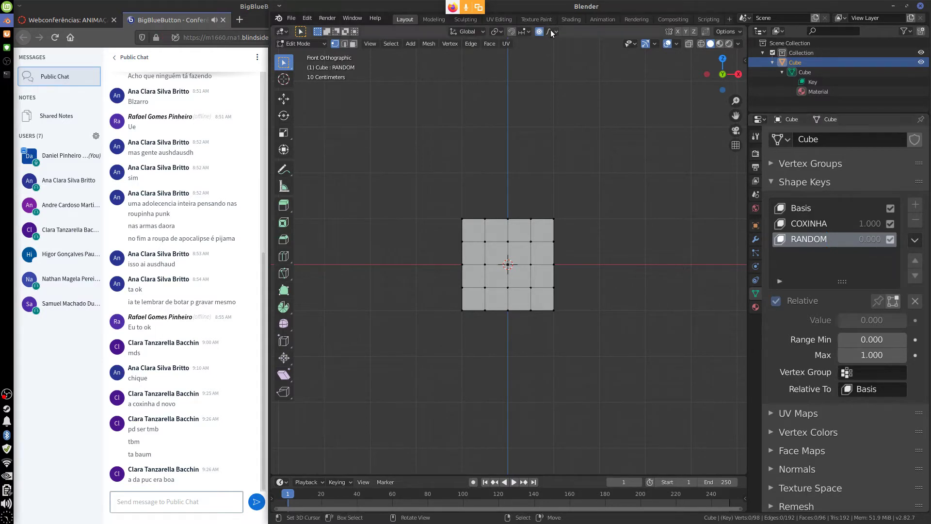
click(551, 30)
- Using Random proportional falloff, pull spikes out on the right and left of the RANDOM mesh
click(549, 142)
middle_drag(582, 289, 545, 299)
key(KP_1)
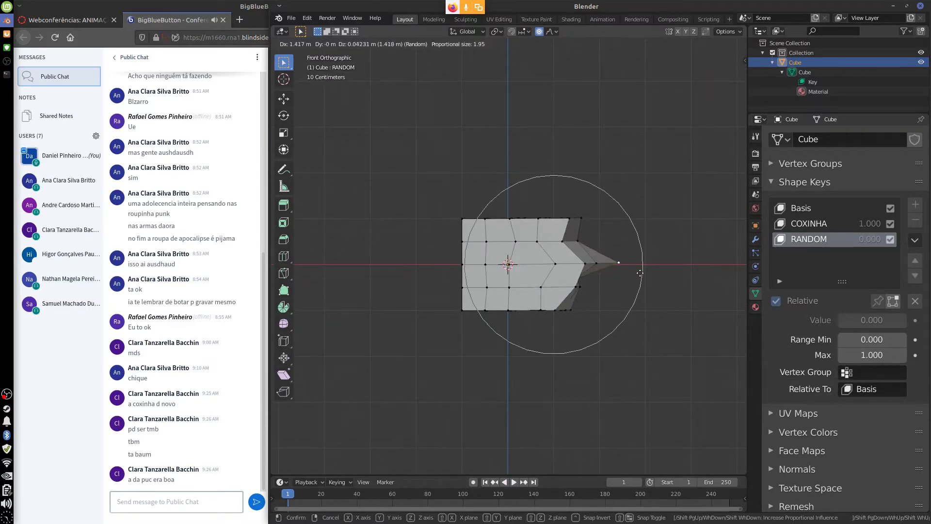
click(641, 274)
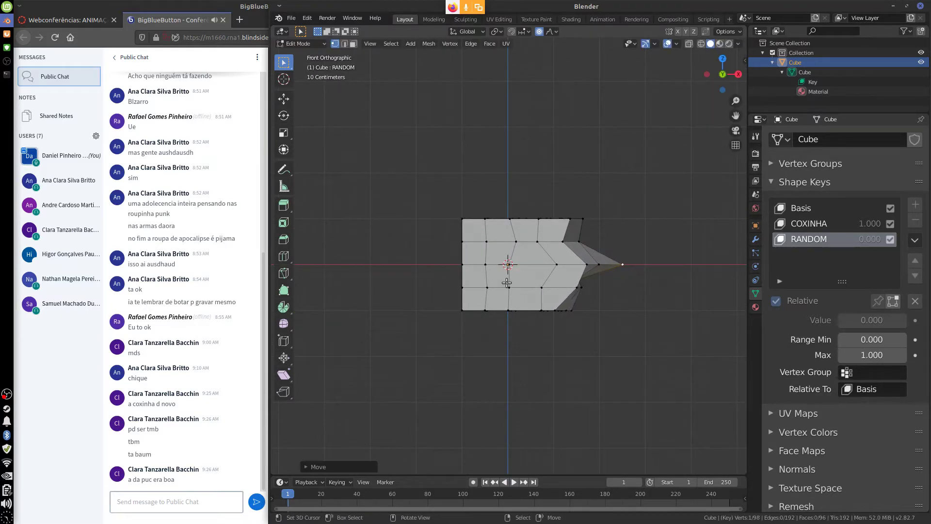
middle_drag(504, 283, 529, 289)
key(KP_1)
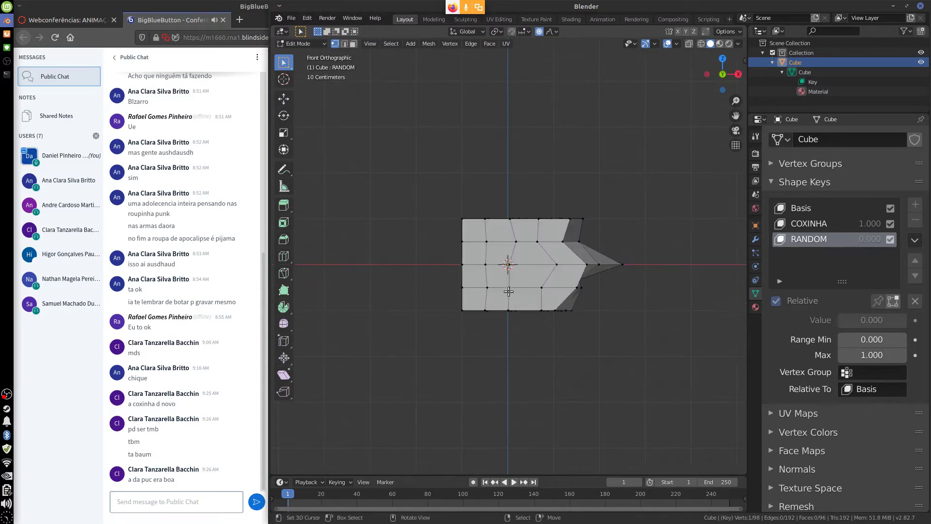
key(g)
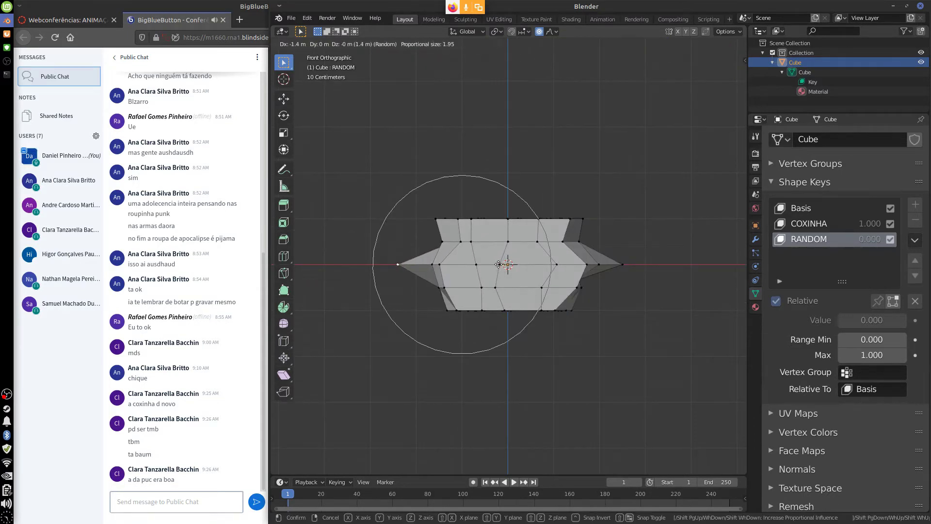
click(495, 264)
- Raise a spike on top and drag the bottom vertex down into a spike
middle_drag(536, 243, 521, 228)
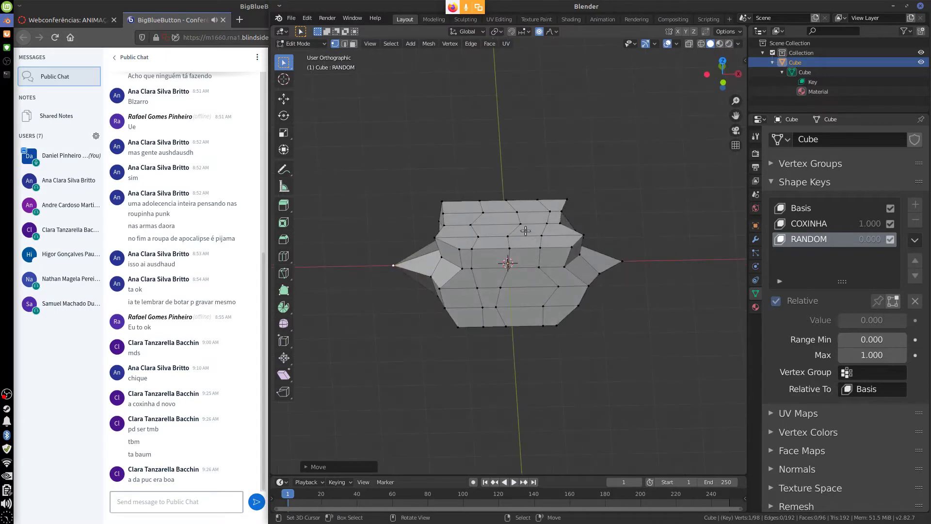
key(KP_1)
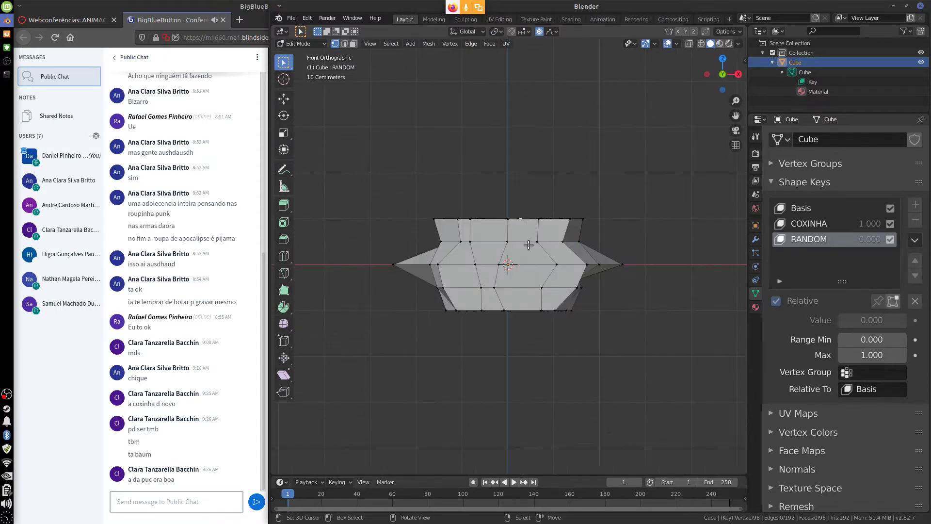
key(g)
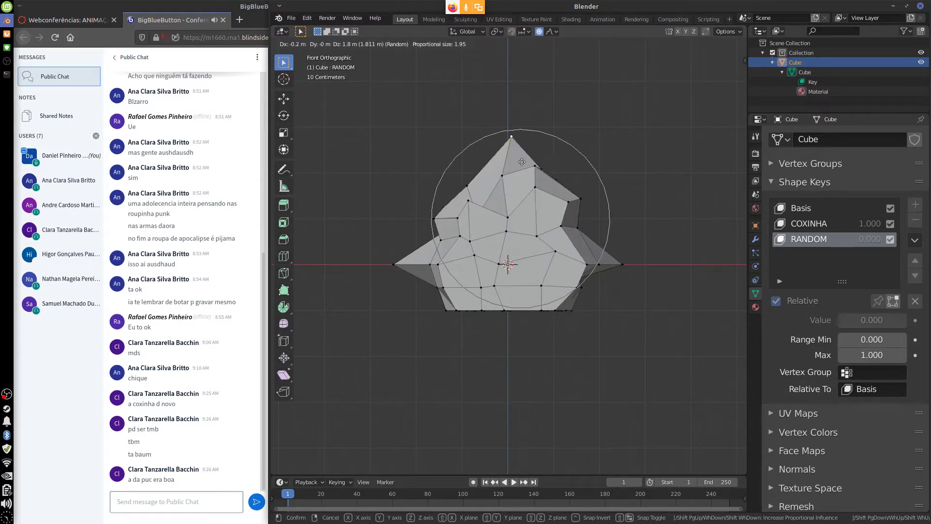
click(524, 161)
key(super)
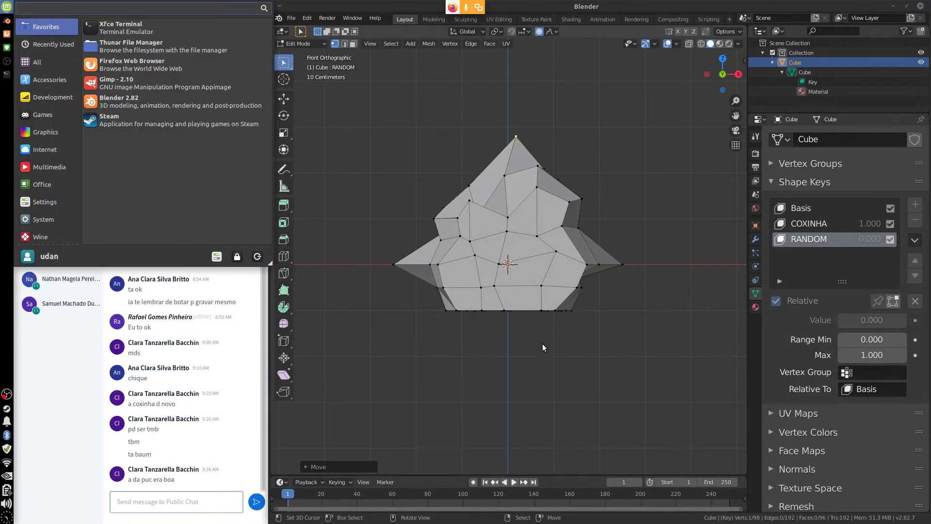
key(Escape)
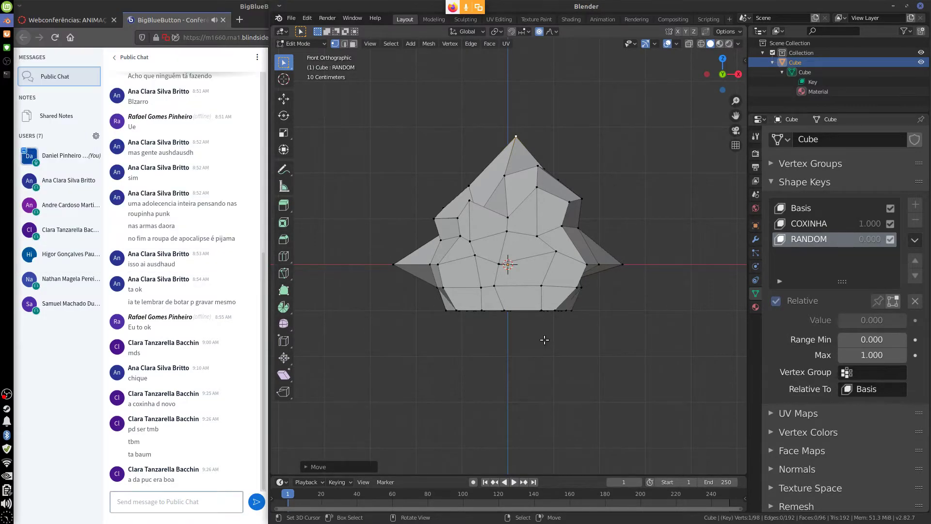
middle_drag(544, 340, 513, 315)
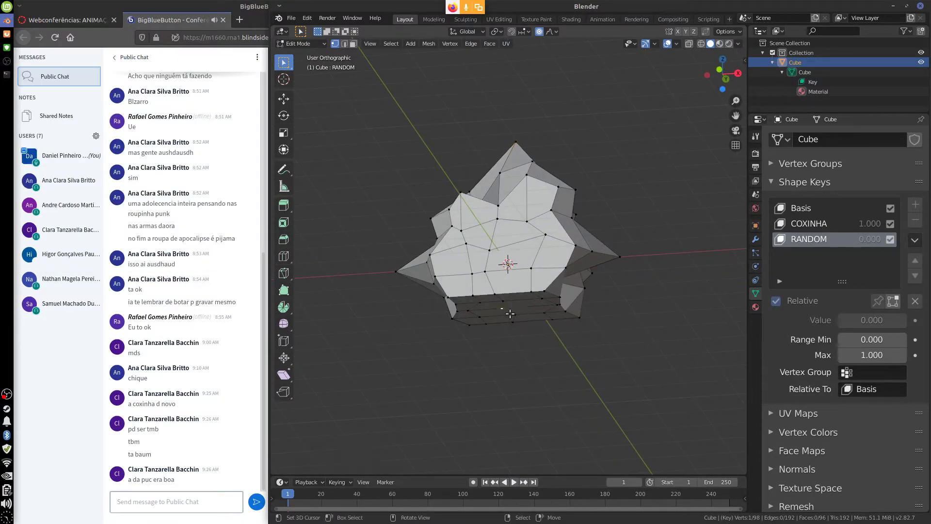
key(KP_1)
key(g)
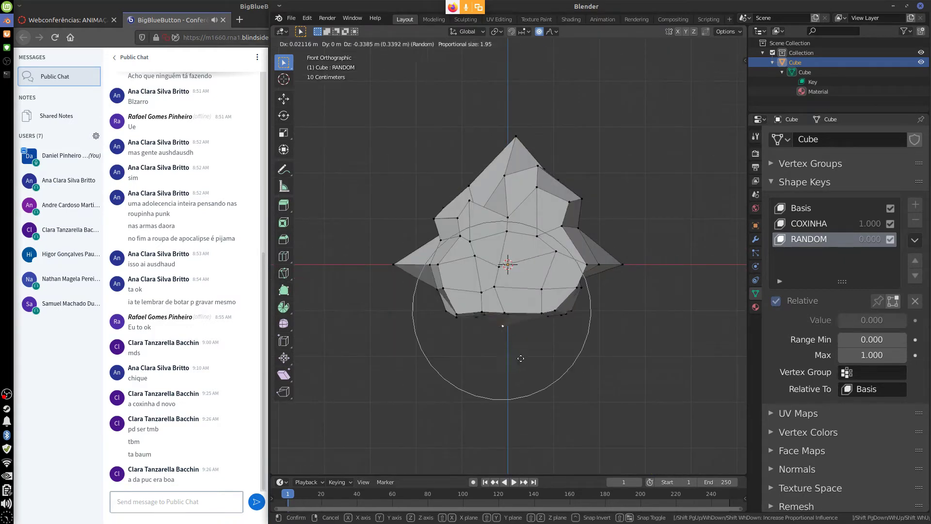
click(521, 402)
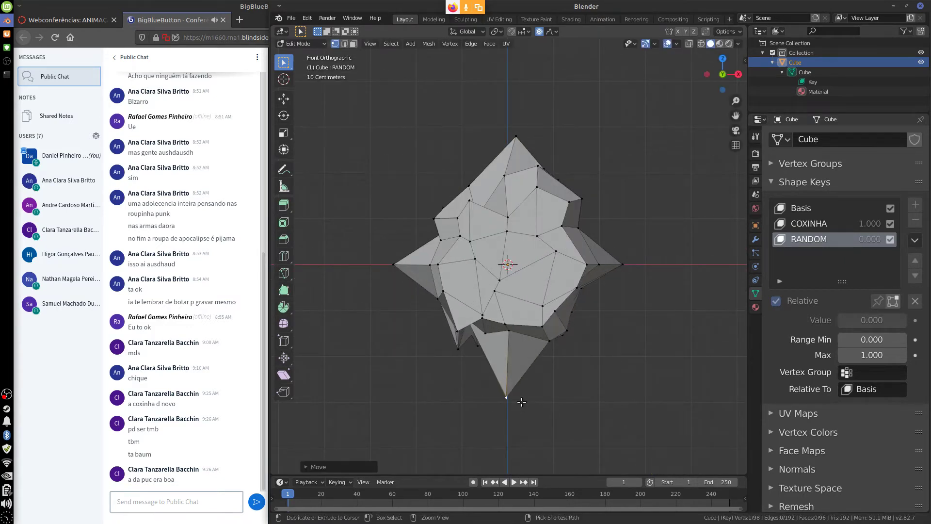
key(KP_3)
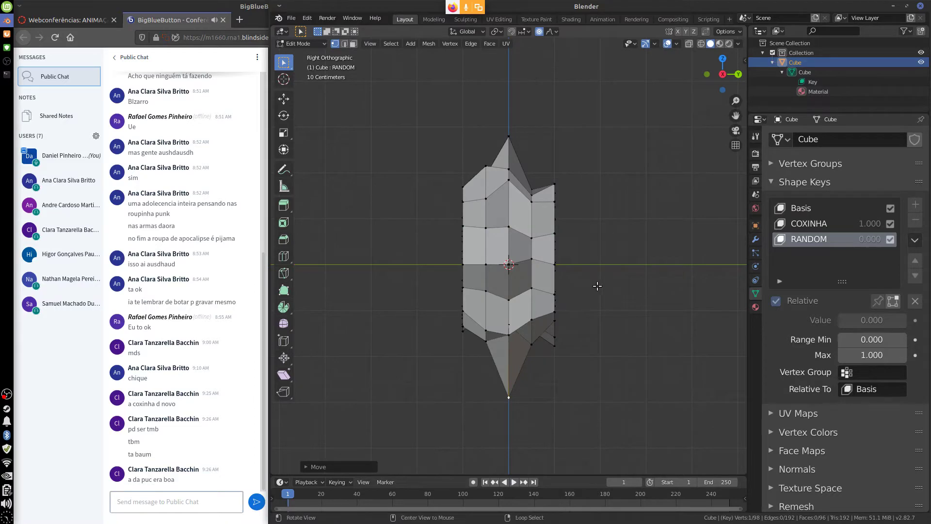
- In Right view, pull two opposite side vertices outward into spikes with proportional editing
key(ctrl+KP_1)
key(KP_1)
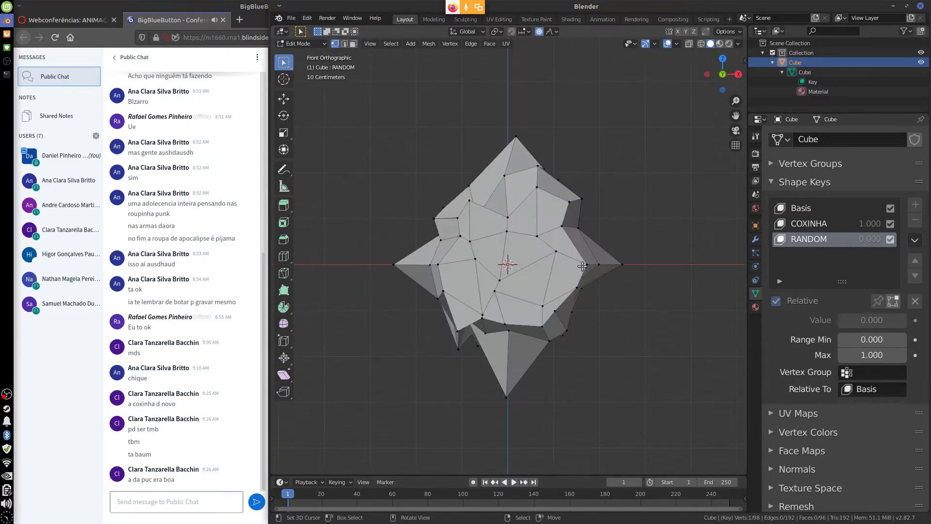
key(KP_3)
key(g)
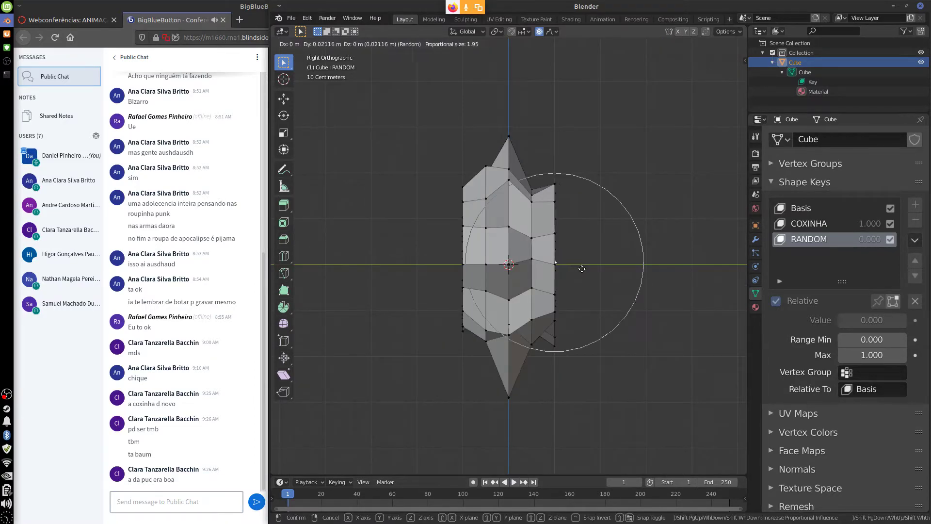
click(650, 269)
middle_drag(561, 293, 534, 286)
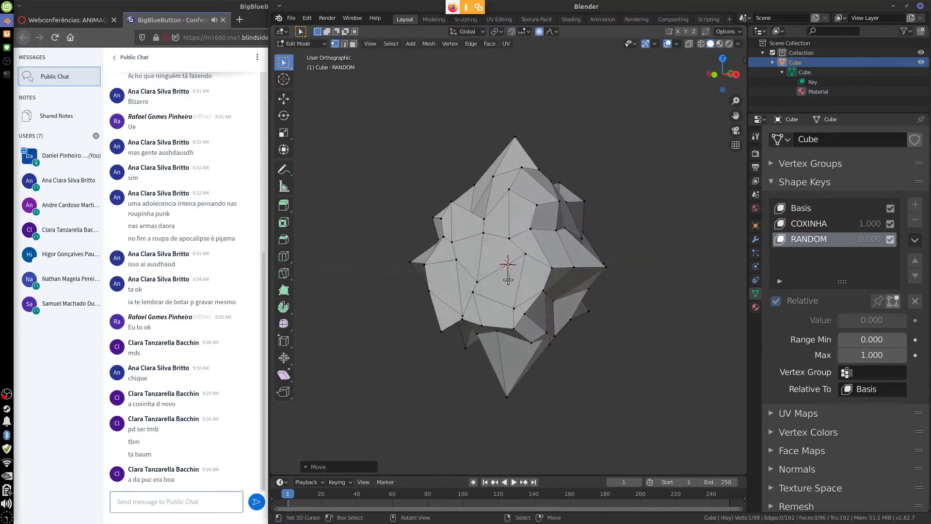
click(478, 281)
key(KP_3)
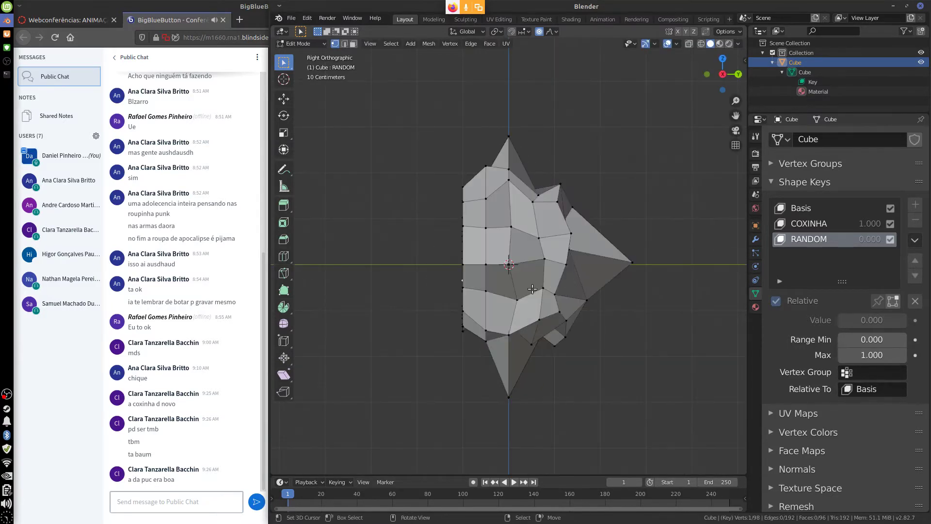
key(g)
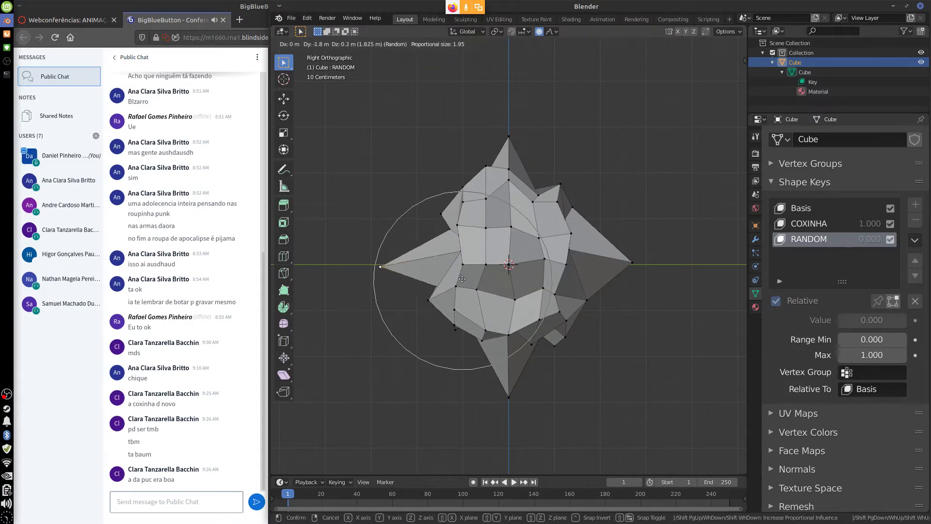
click(461, 271)
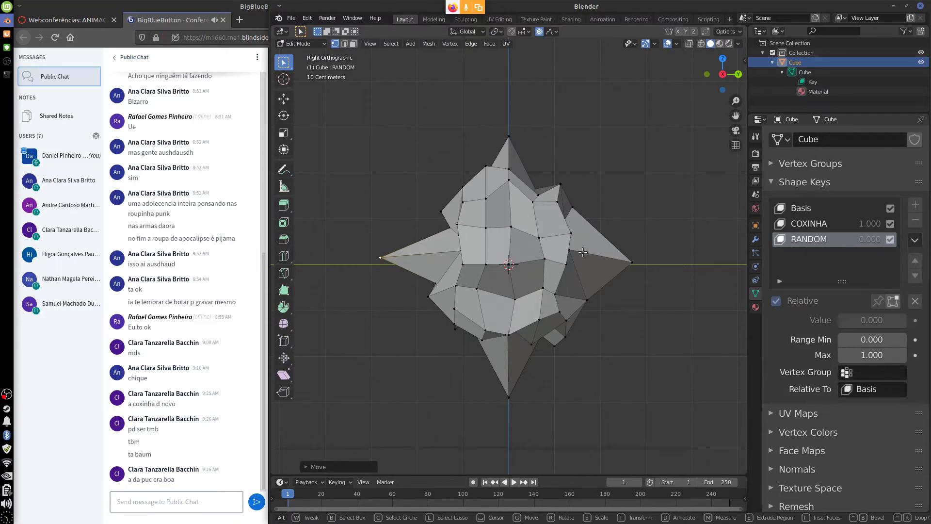
shift+right_click(572, 281)
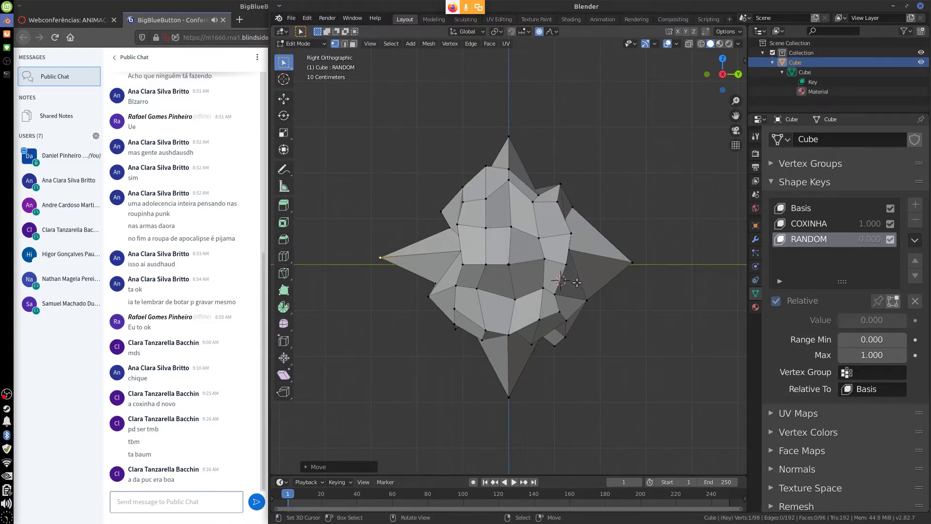
key(KP_1)
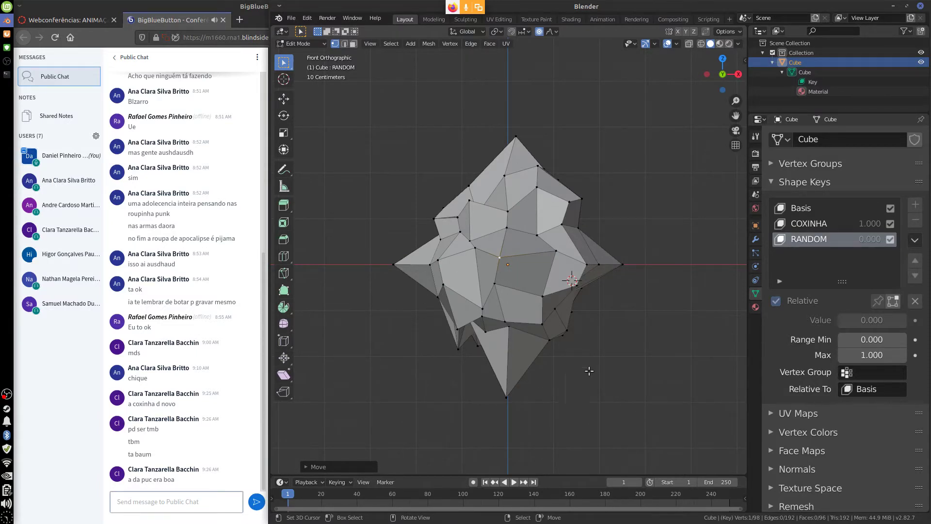
- In Object Mode, test the RANDOM and COXINHA values, then reset both to 0.000
key(Tab)
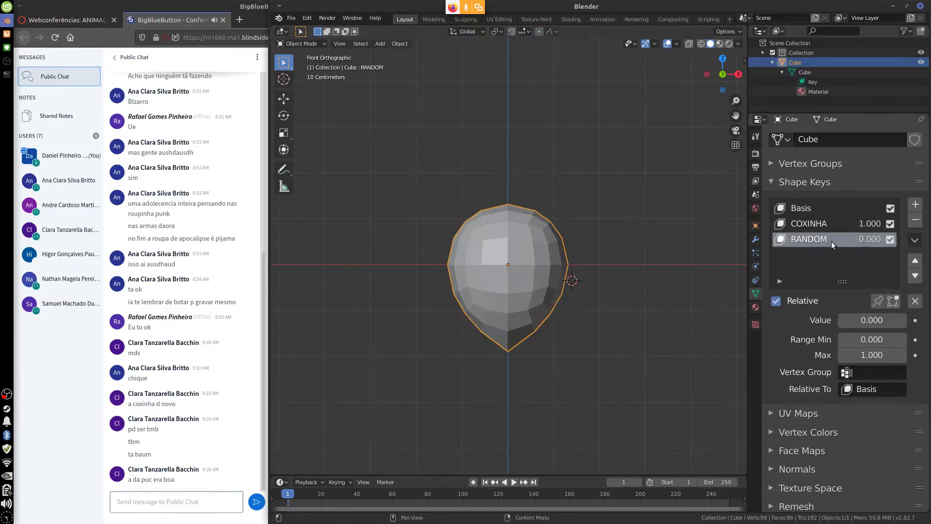
drag(853, 320, 917, 320)
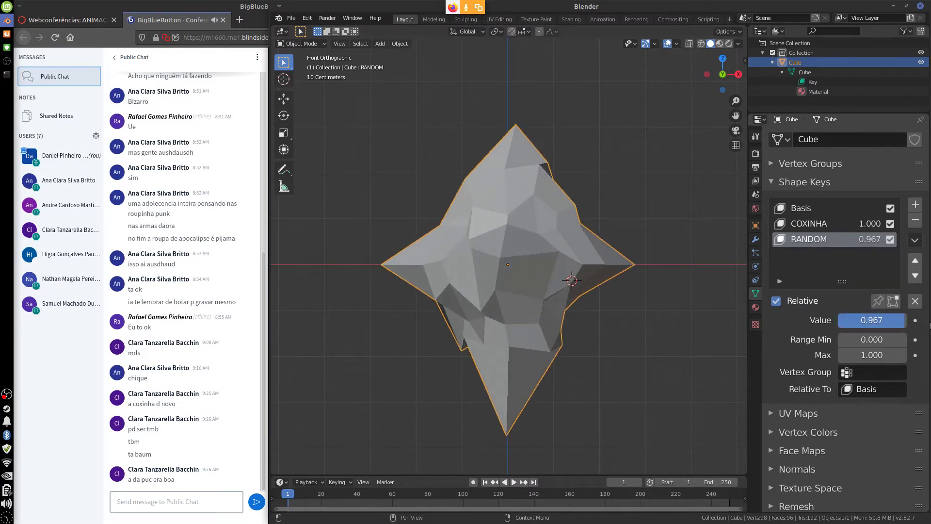
drag(828, 329, 784, 333)
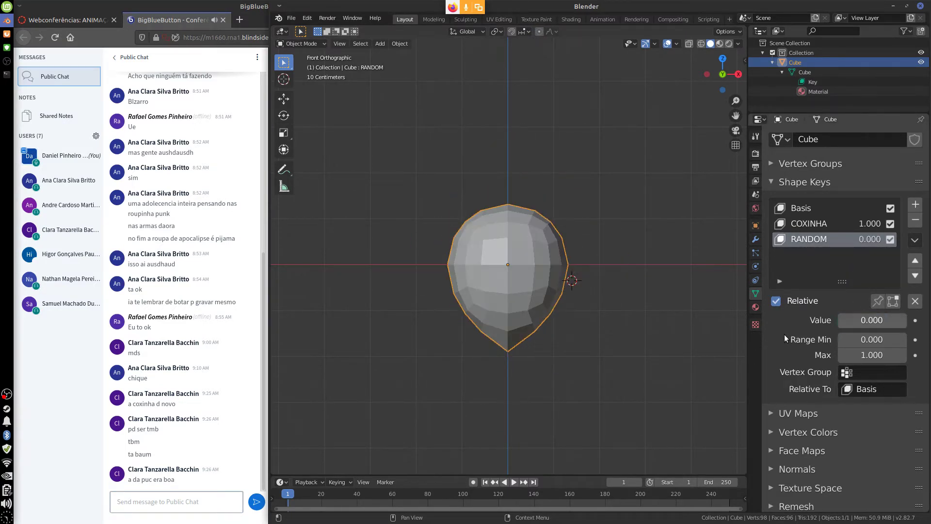
click(853, 223)
mouse_move(896, 321)
mouse_down()
mouse_move(839, 320)
mouse_move(907, 328)
mouse_move(811, 339)
mouse_up()
click(809, 239)
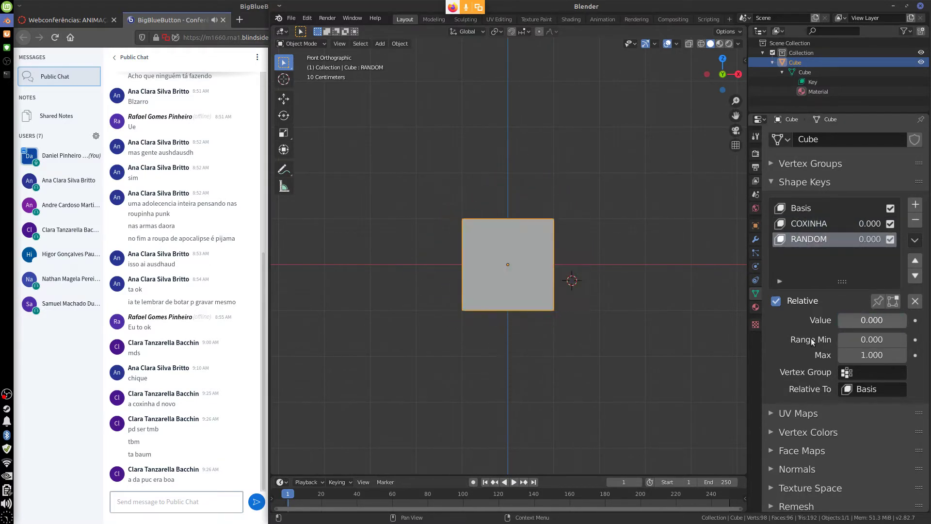
click(808, 222)
mouse_move(871, 322)
mouse_down()
mouse_move(851, 325)
mouse_move(907, 321)
mouse_move(812, 328)
mouse_up()
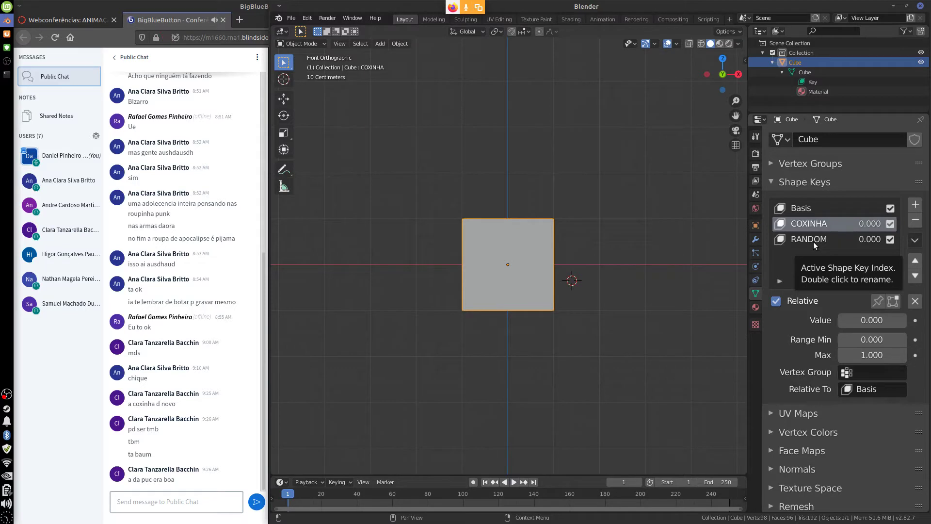
shift+right_click(601, 220)
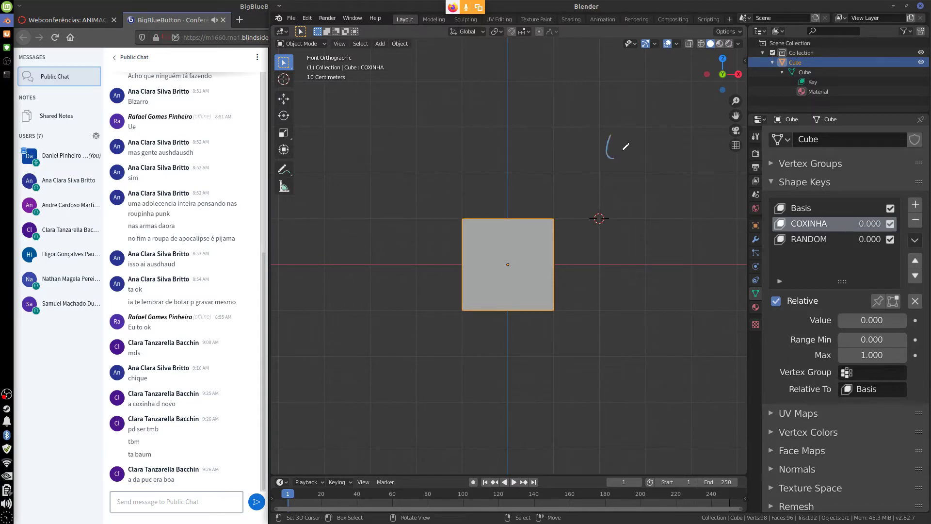
- Sketch an 'Empty' annotation with an arrow pointing down to 'Bone' in the viewport
mouse_move(623, 149)
mouse_down()
mouse_move(607, 138)
mouse_move(644, 156)
mouse_move(653, 146)
mouse_up()
mouse_move(671, 130)
mouse_down()
mouse_move(670, 147)
mouse_move(688, 153)
mouse_up()
mouse_move(697, 139)
mouse_down()
mouse_move(649, 212)
mouse_move(660, 196)
mouse_up()
mouse_move(619, 233)
mouse_down()
mouse_move(619, 253)
mouse_move(688, 229)
mouse_up()
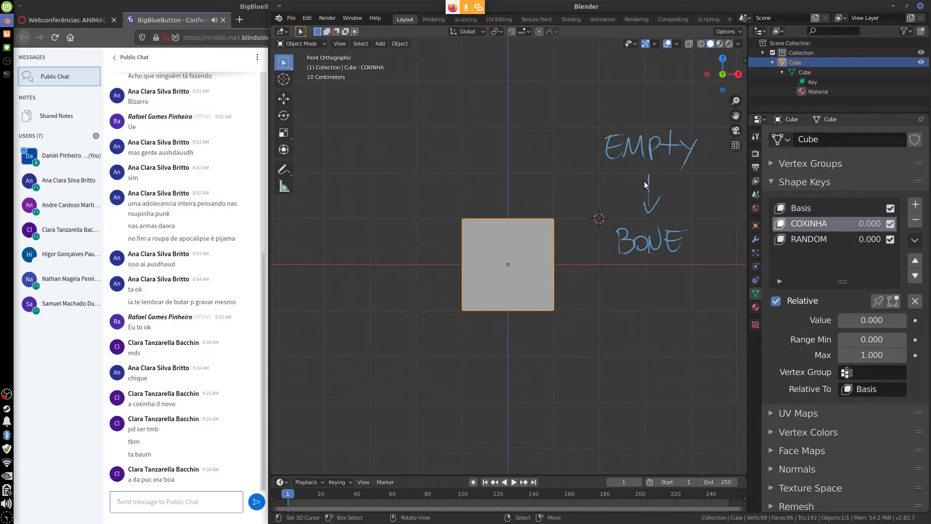
drag(597, 250, 606, 251)
- Erase the Bone notes and stray marks, then bring up the Add menu
mouse_move(691, 246)
ctrl+mouse_down()
mouse_move(607, 245)
mouse_move(606, 224)
mouse_move(672, 201)
mouse_move(649, 170)
mouse_move(679, 145)
mouse_move(594, 150)
ctrl+mouse_up()
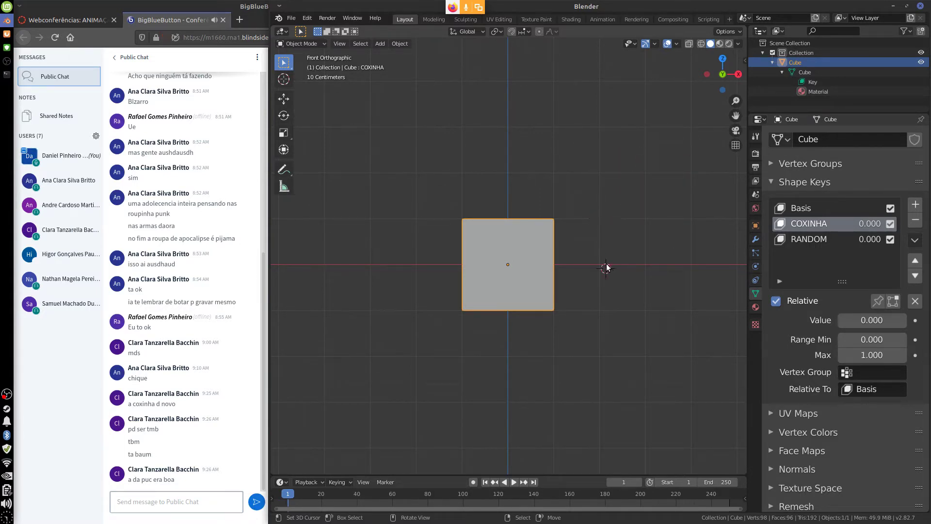
shift+right_drag(607, 267, 608, 266)
drag(617, 145, 640, 168)
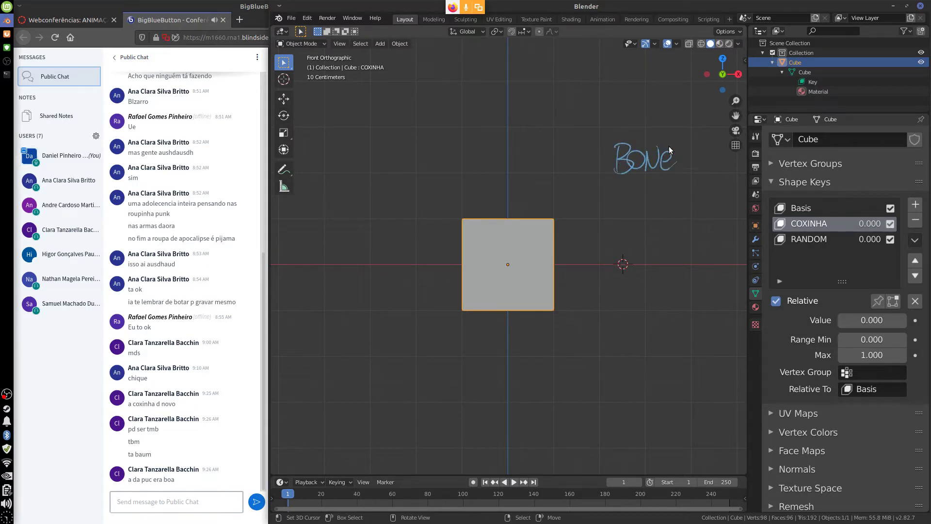
mouse_move(669, 147)
right_down()
mouse_move(624, 167)
mouse_move(650, 156)
mouse_move(613, 150)
right_up()
key(shift+a)
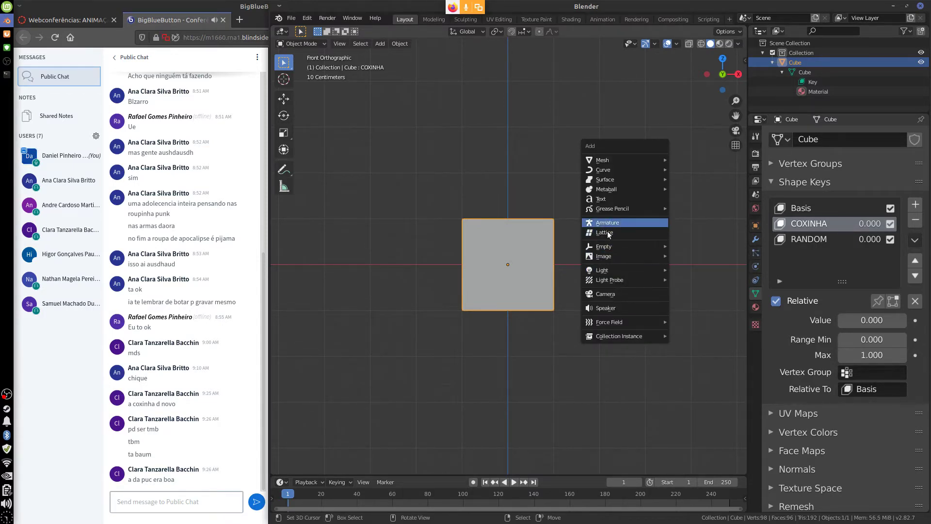
- Add an armature and rename the object DRIVER
click(622, 222)
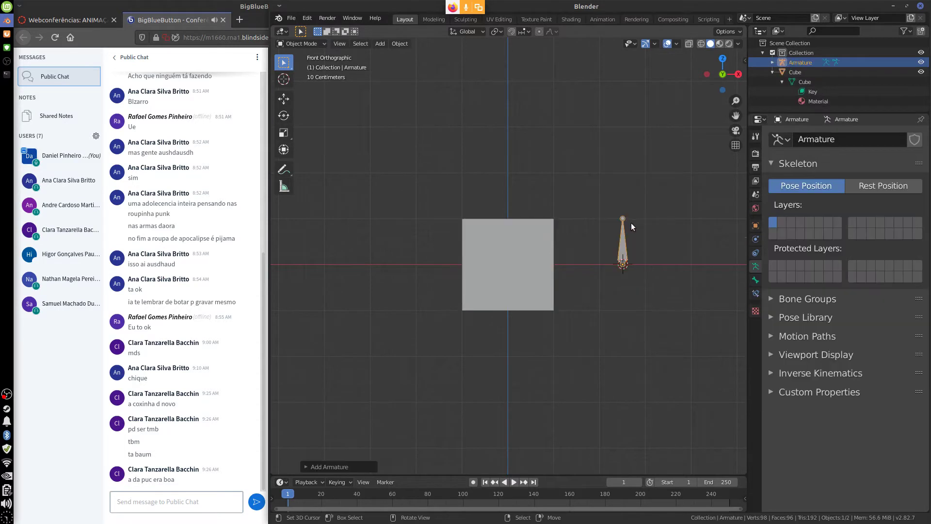
double_click(807, 63)
key(BackSpace)
text(DRIVE)
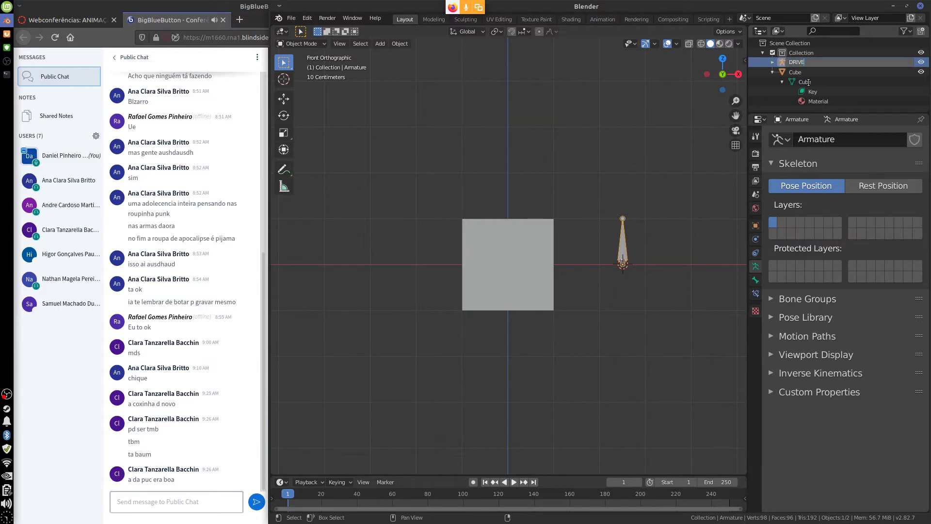
text(R)
key(Return)
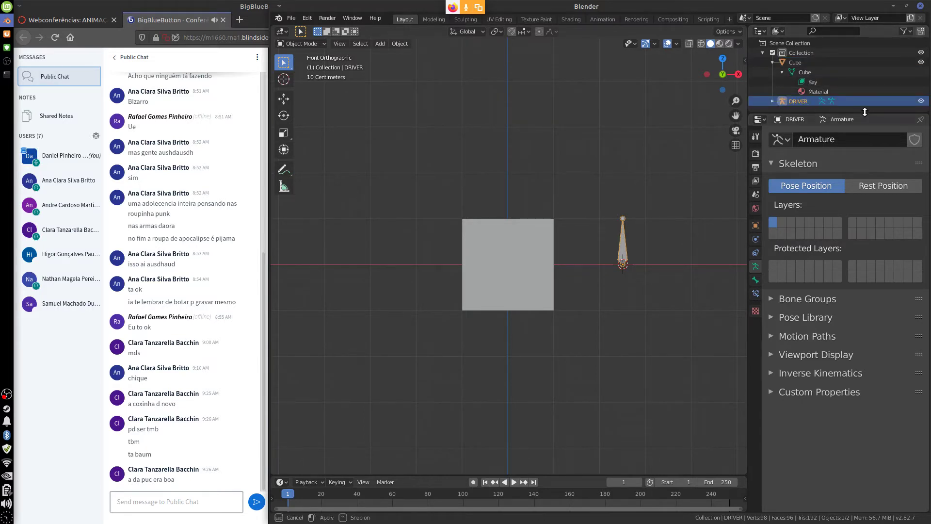
- Rename the armature's bone to DRIVER in the Outliner, then select the Cube
drag(865, 113, 866, 196)
click(772, 102)
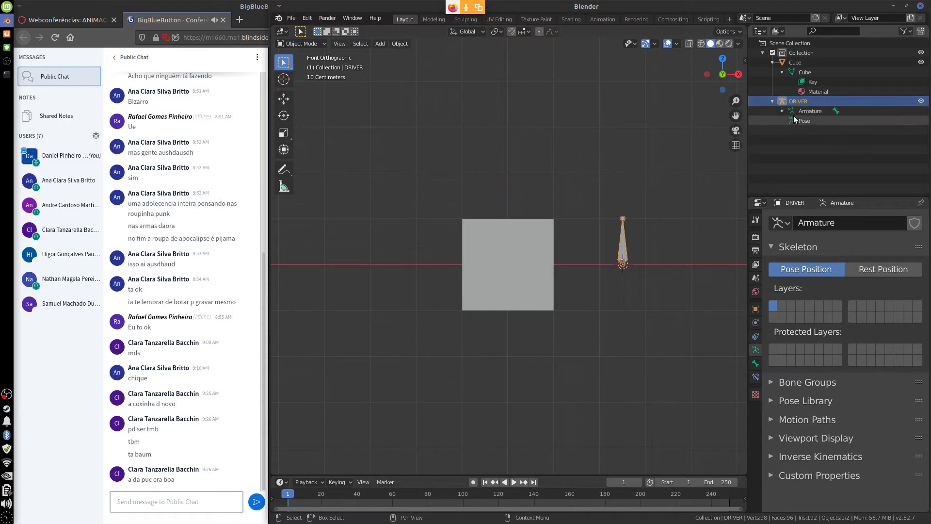
click(782, 111)
click(823, 121)
double_click(823, 122)
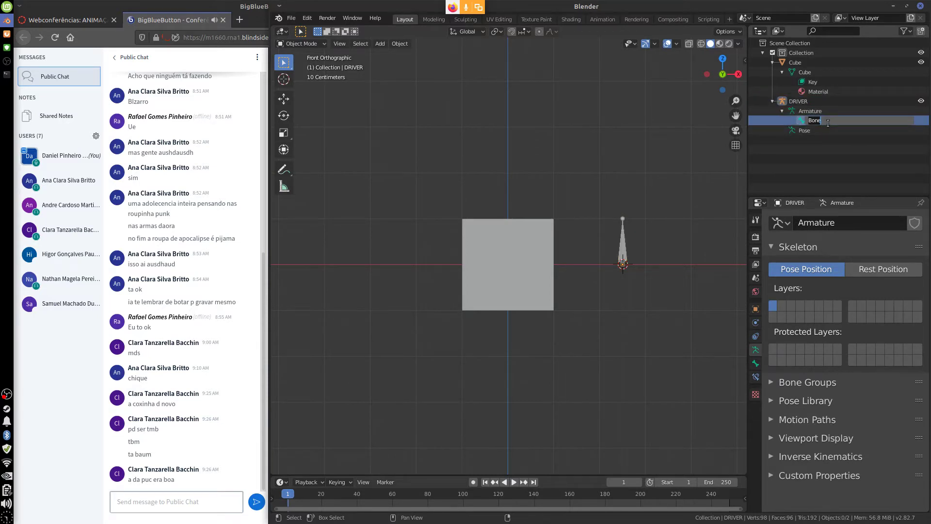
text(CRIV)
text(ER)
key(Return)
double_click(819, 121)
key(BackSpace)
text(D)
key(Return)
click(626, 251)
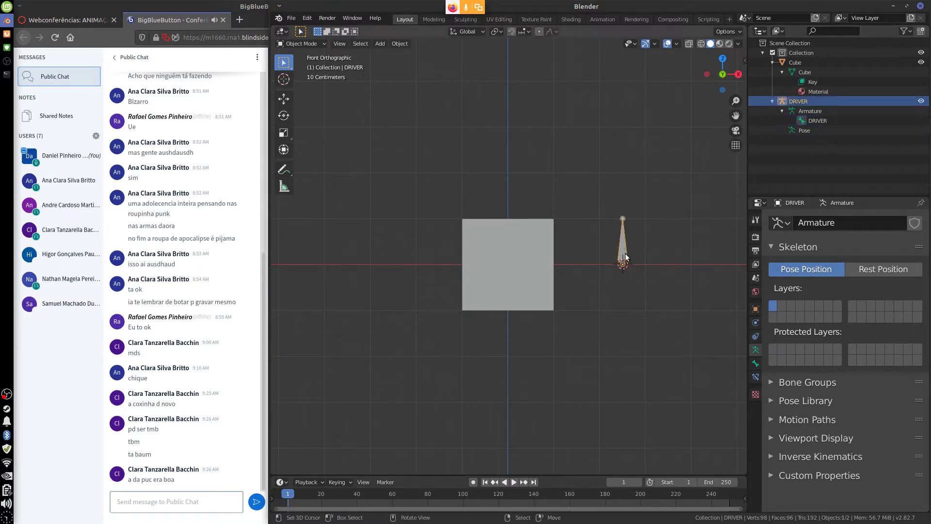
click(545, 280)
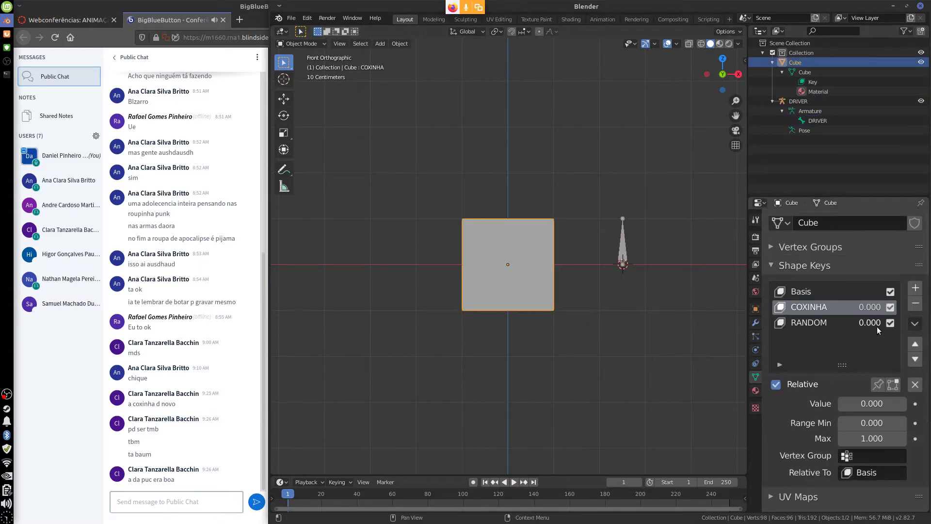
- Reselect the Cube and bring up the context menu on the COXINHA shape key Value
click(627, 246)
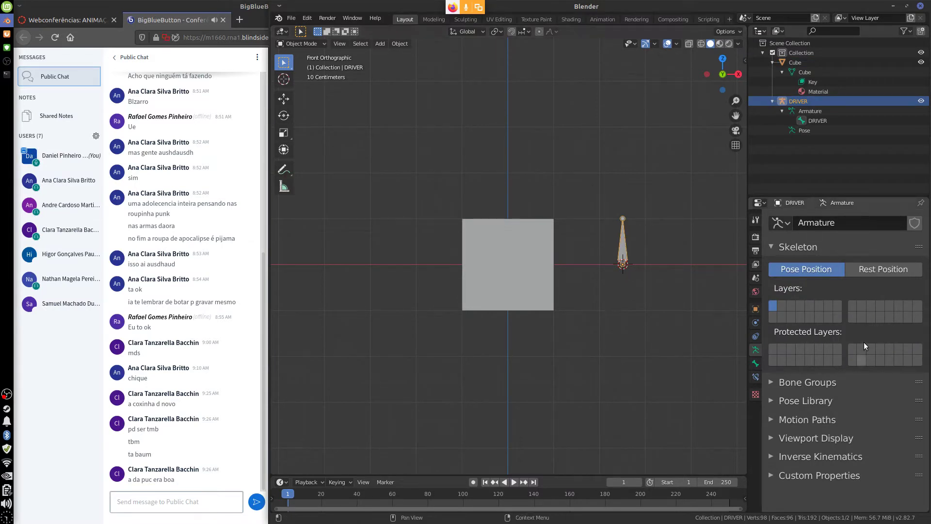
click(538, 242)
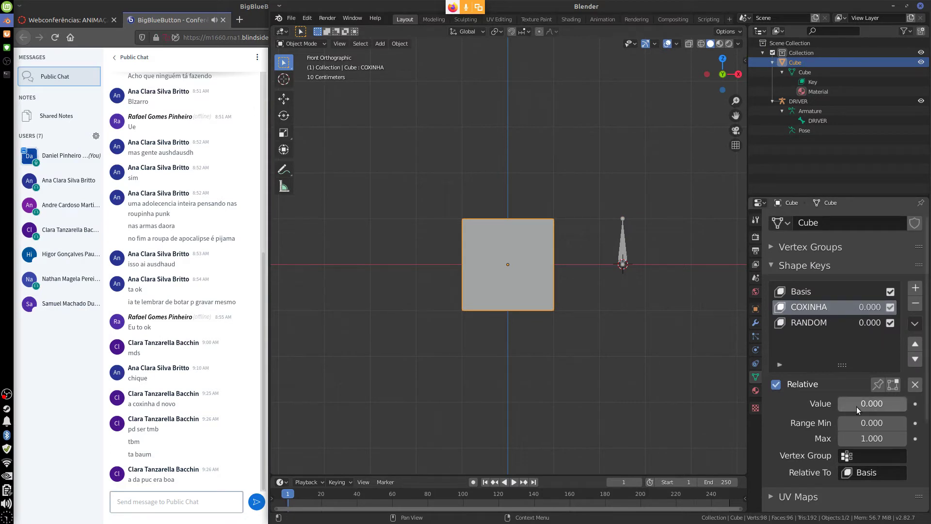
drag(928, 412, 928, 412)
scroll(927, 413, down, 2)
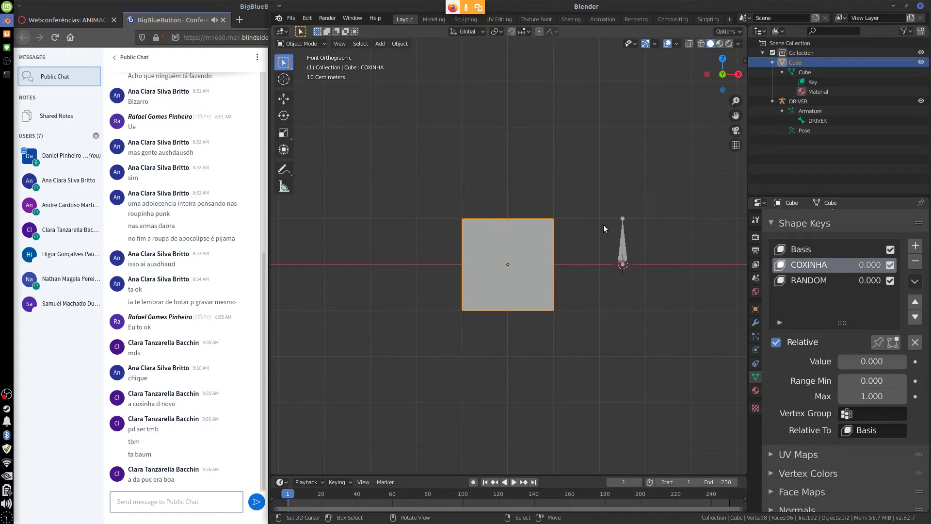
right_click(860, 361)
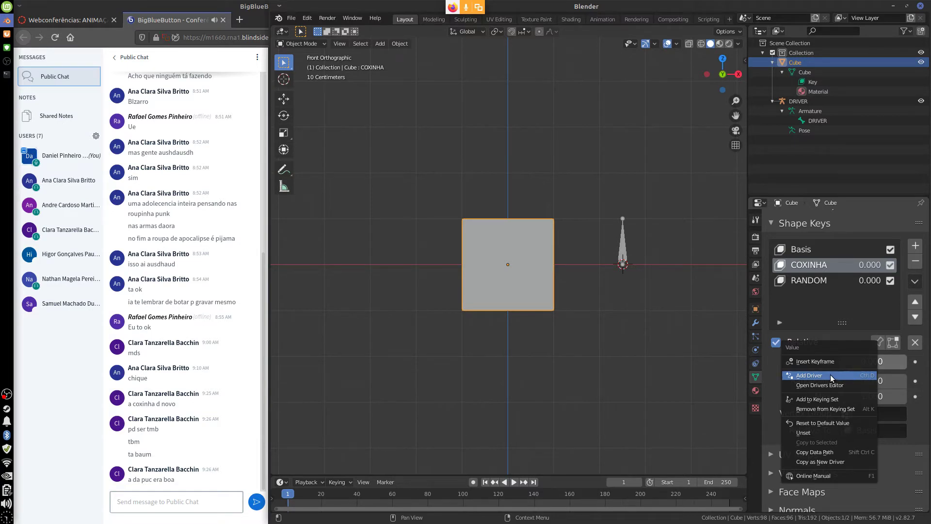
- Add a driver to the COXINHA value and move its popover aside
click(831, 374)
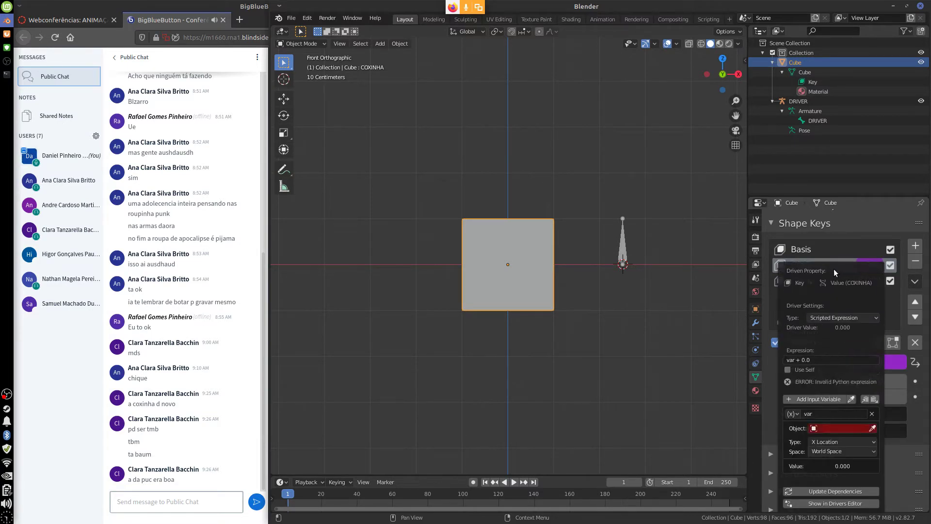
mouse_move(833, 269)
mouse_down()
mouse_move(358, 180)
mouse_move(700, 155)
mouse_up()
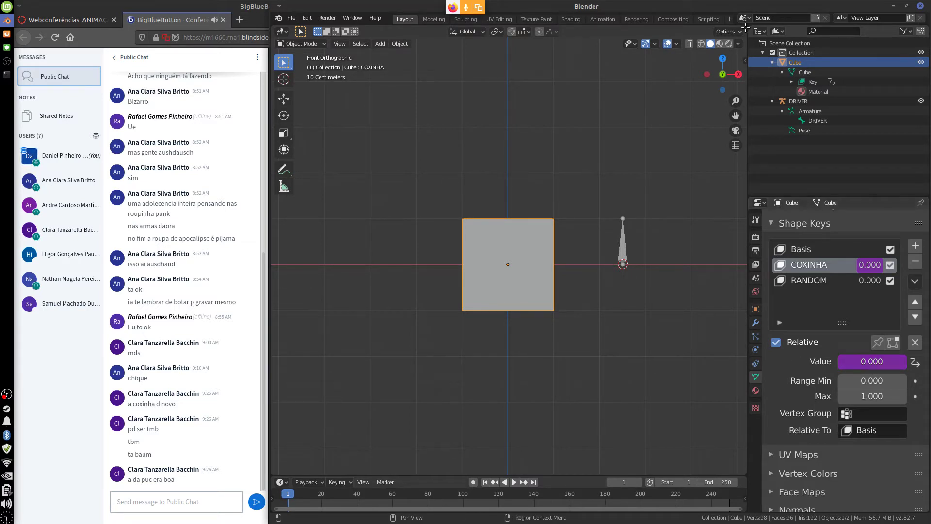
- Split the 3D view and turn the right area into a Drivers editor
drag(744, 24, 487, 91)
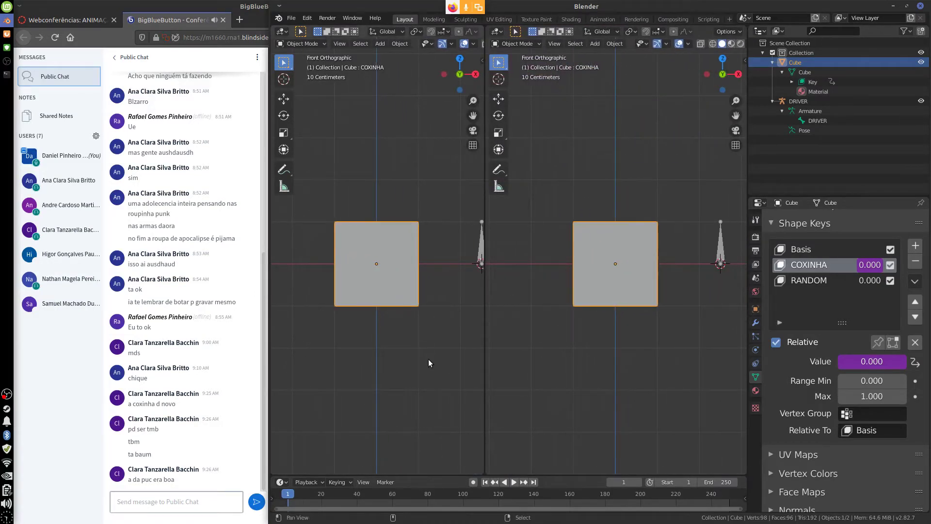
shift+middle_drag(429, 359, 404, 362)
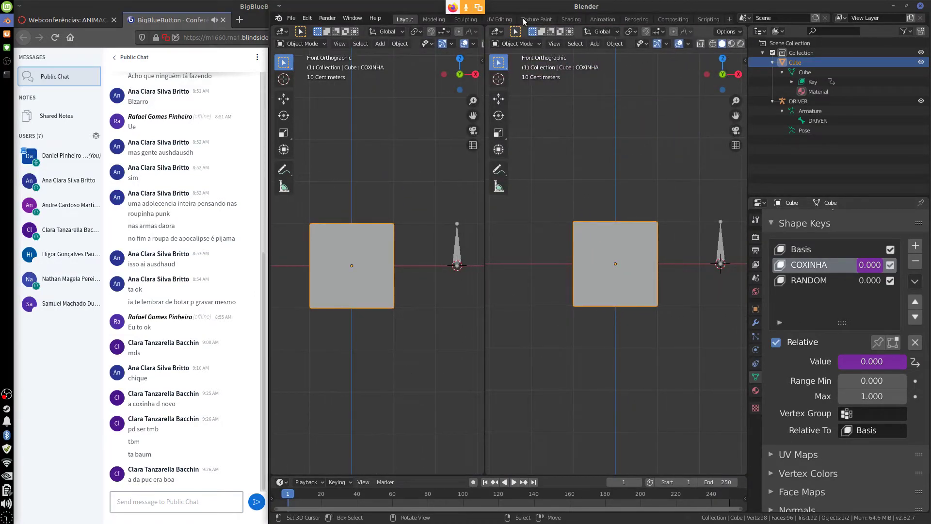
click(520, 43)
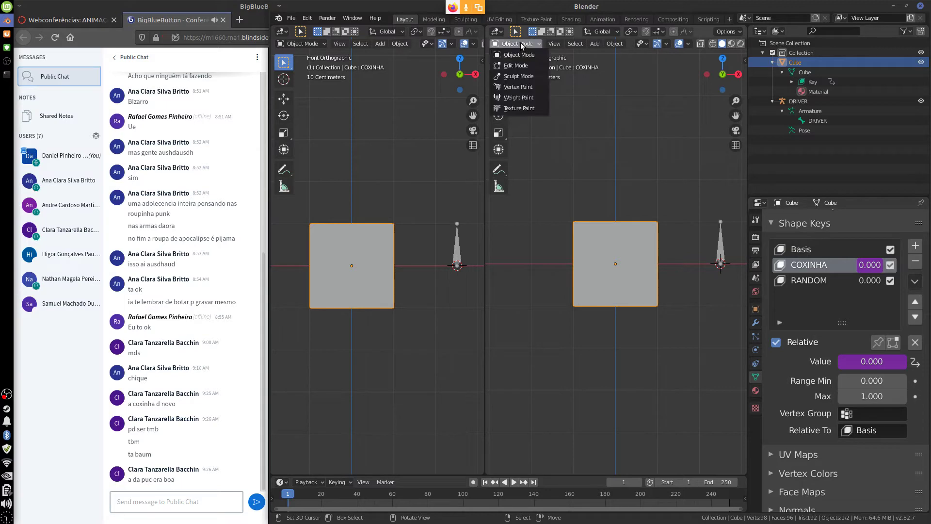
click(500, 31)
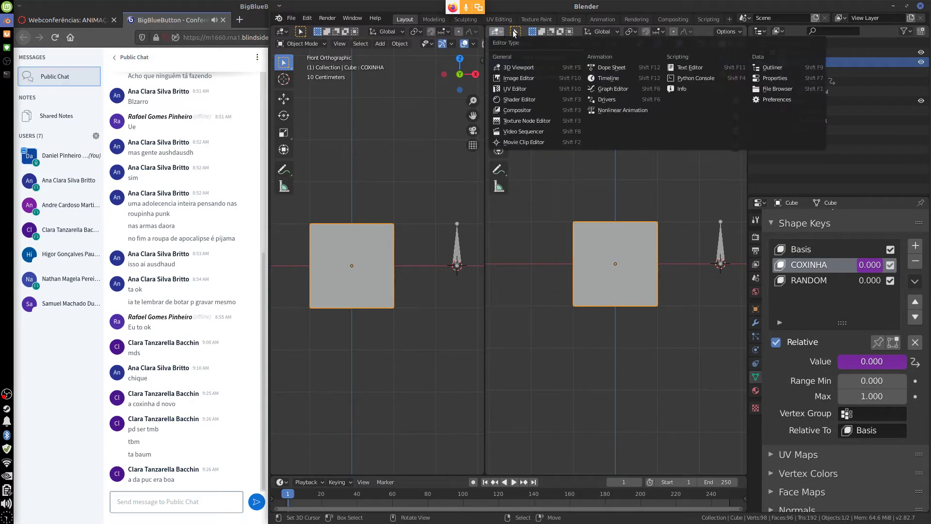
click(611, 100)
- Expand Key to show the Value (COXINHA) curve, widen the editor and show its sidebar
click(492, 62)
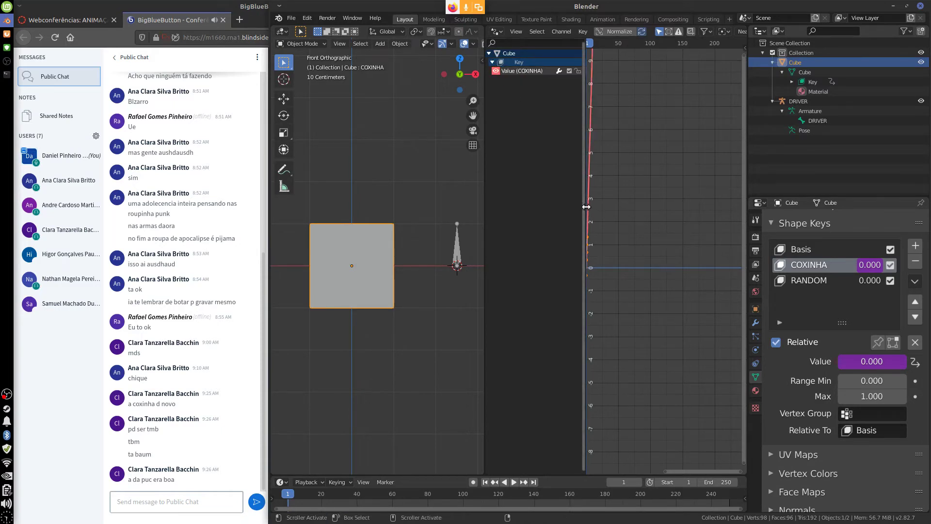
drag(586, 207, 589, 206)
drag(485, 276, 451, 275)
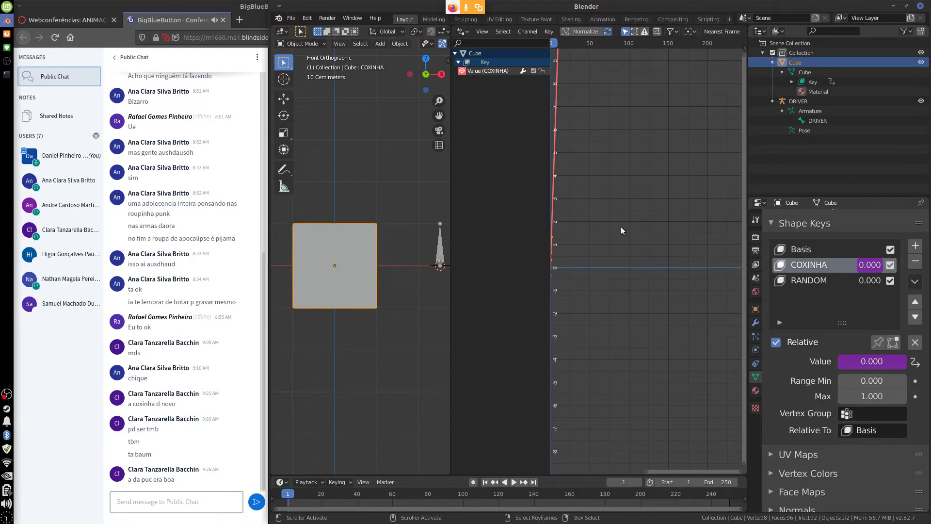
middle_drag(625, 235, 681, 281)
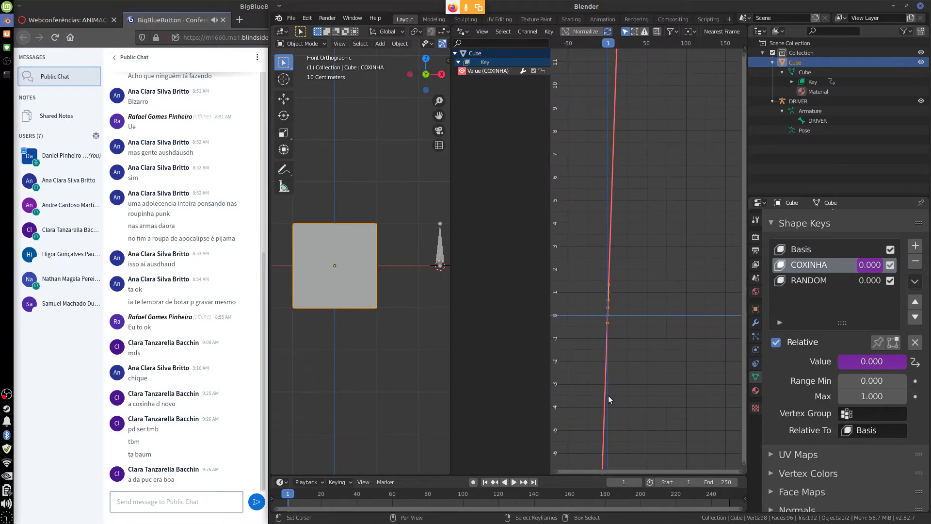
click(745, 49)
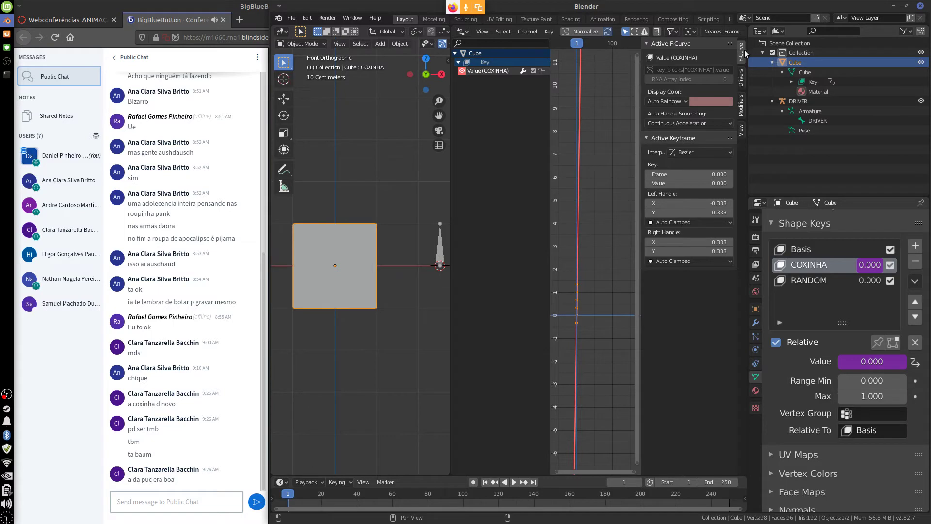
- Show the COXINHA driver's settings in the Drivers sidebar and resize the sidebar
click(741, 84)
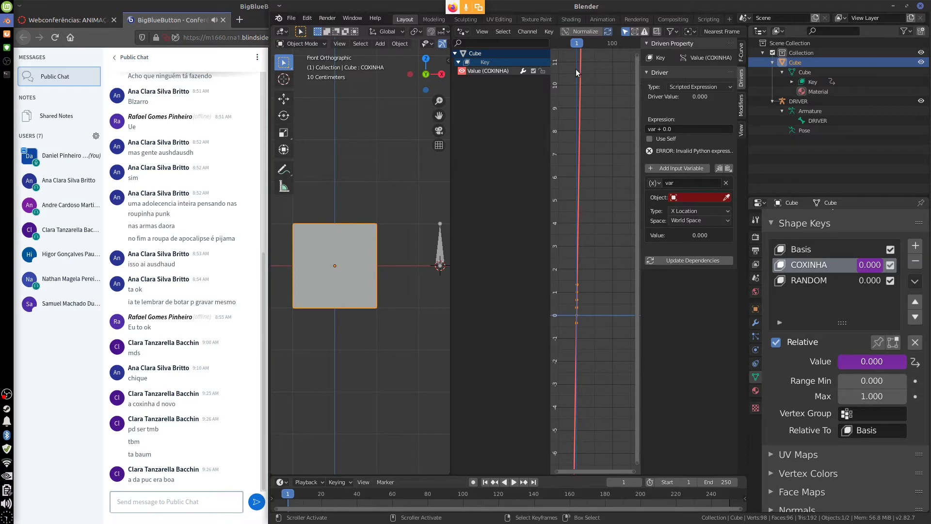
click(470, 31)
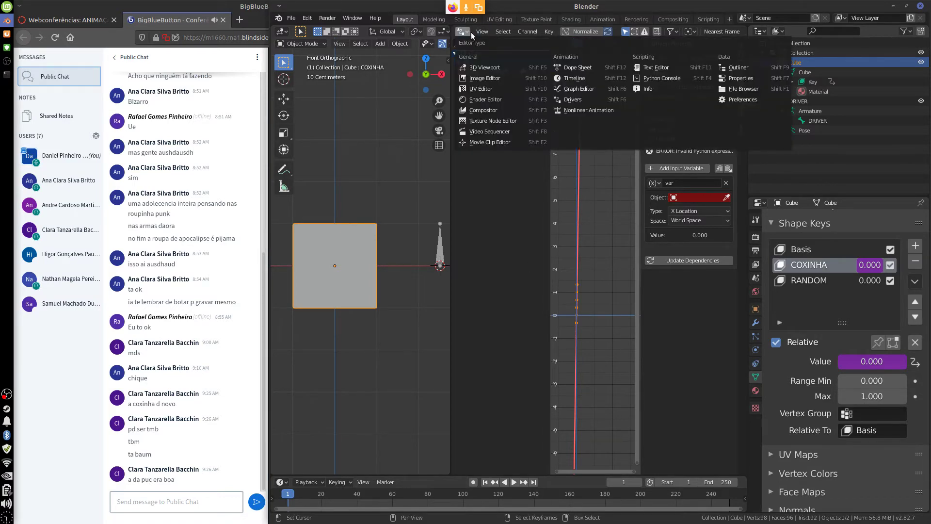
click(461, 29)
click(461, 29)
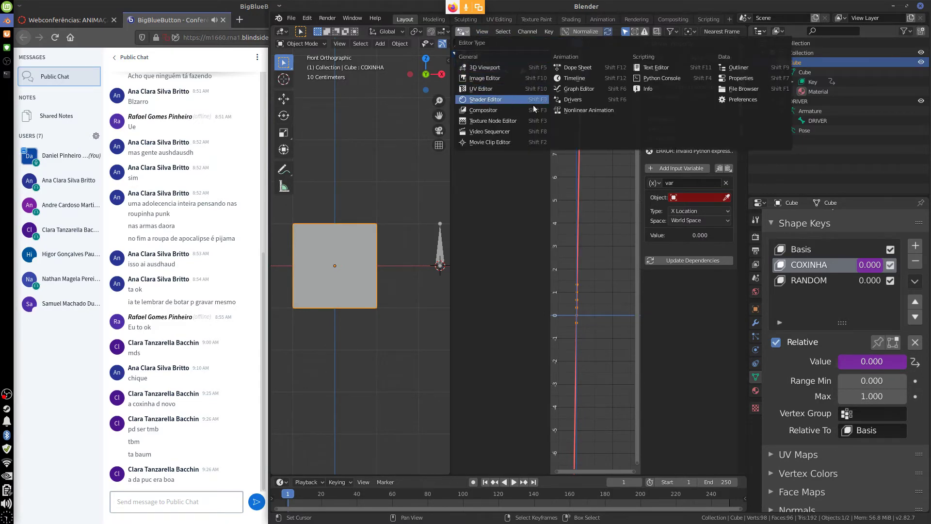
click(583, 100)
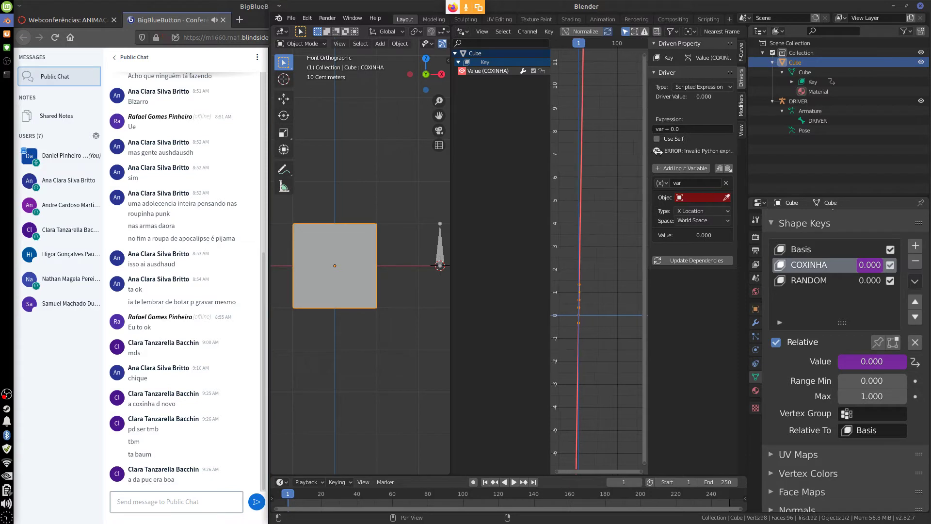
drag(641, 153, 742, 53)
click(745, 53)
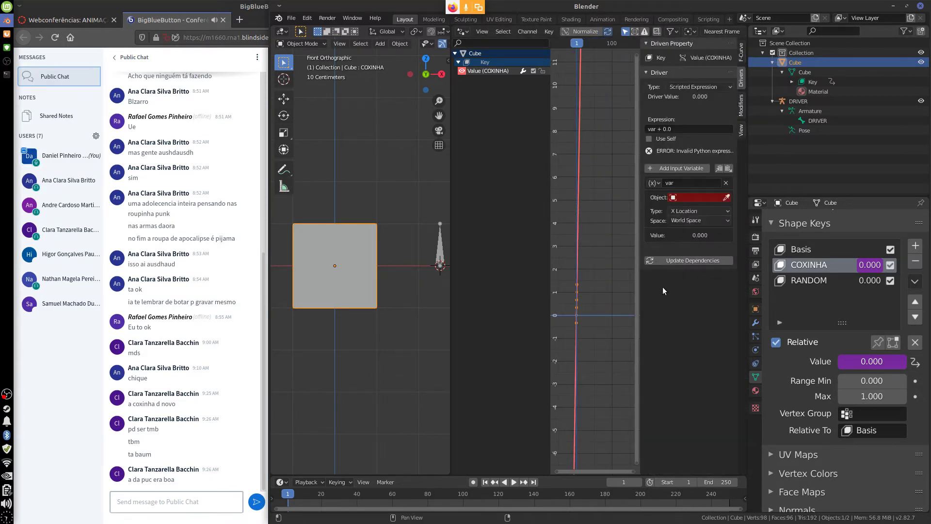
mouse_move(641, 361)
mouse_down()
mouse_move(658, 358)
mouse_move(640, 361)
mouse_up()
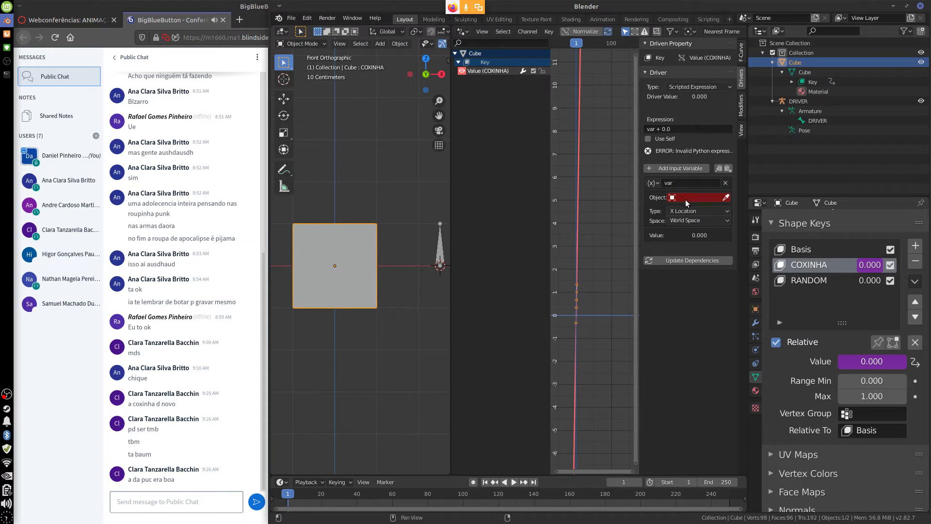
- Enlarge the driver sidebar and set the driver type to Averaged Value
ctrl+middle_drag(690, 197, 644, 342)
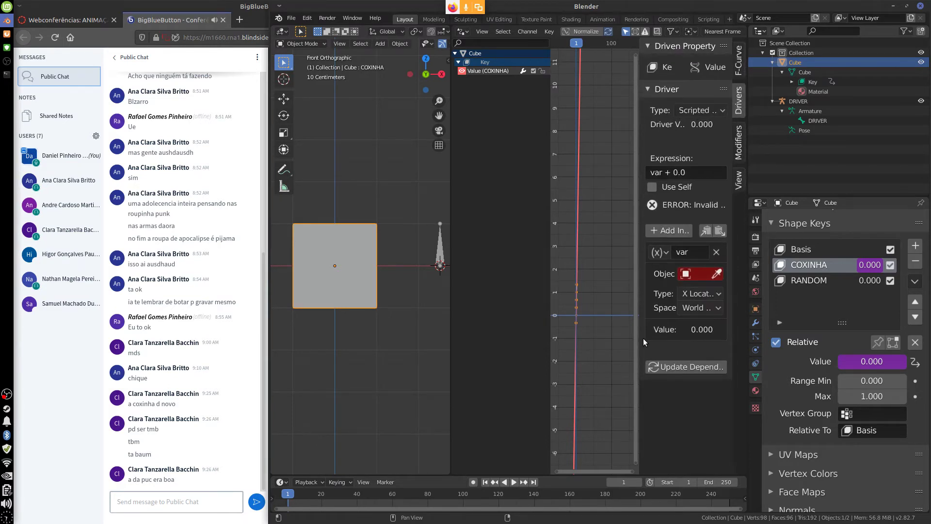
drag(640, 342, 616, 342)
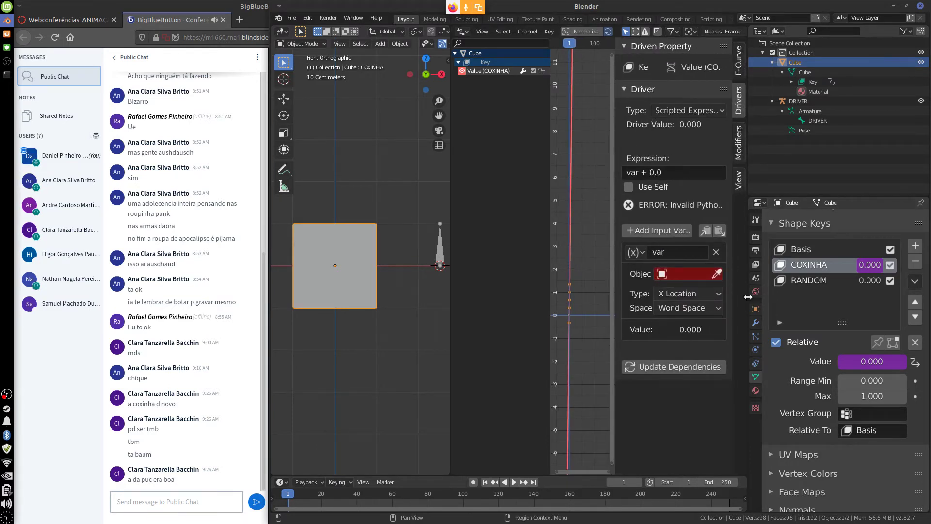
drag(749, 297, 772, 297)
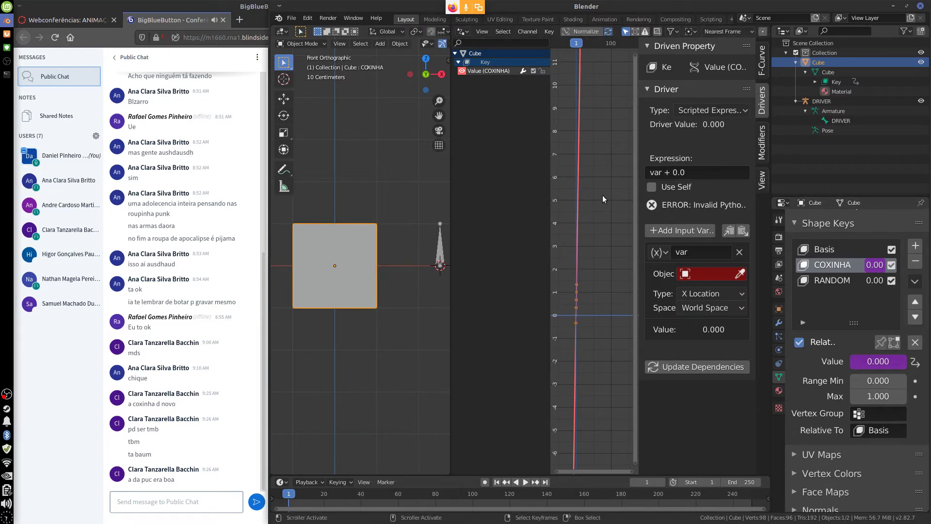
click(718, 111)
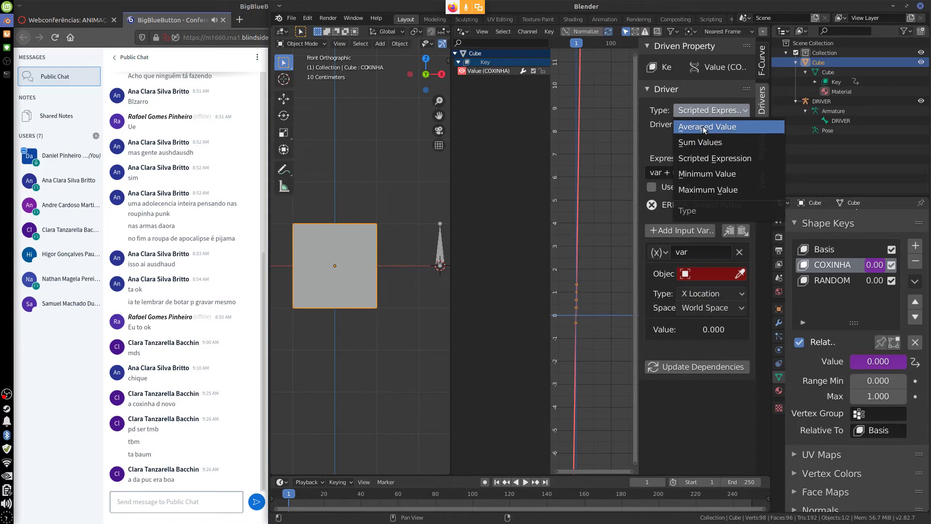
click(703, 126)
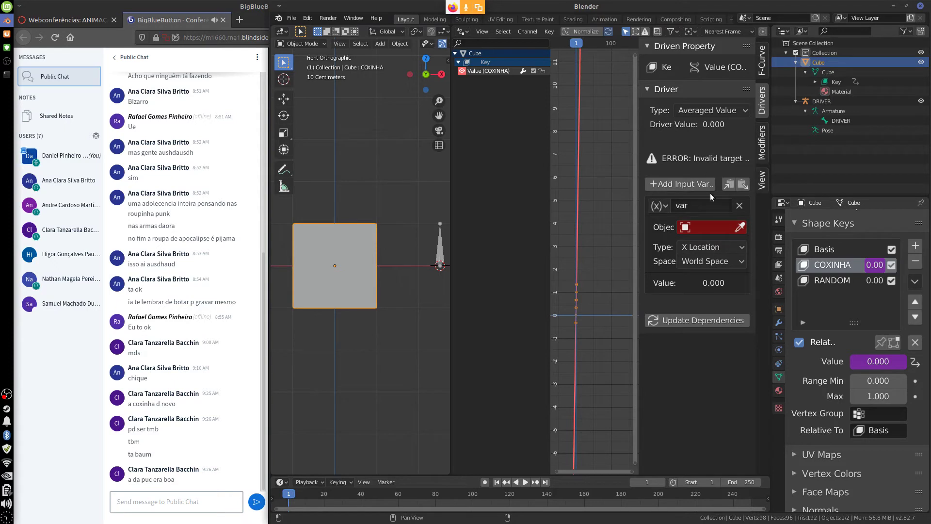
- Target the DRIVER object and bone, reading X Location in Local Space
click(704, 229)
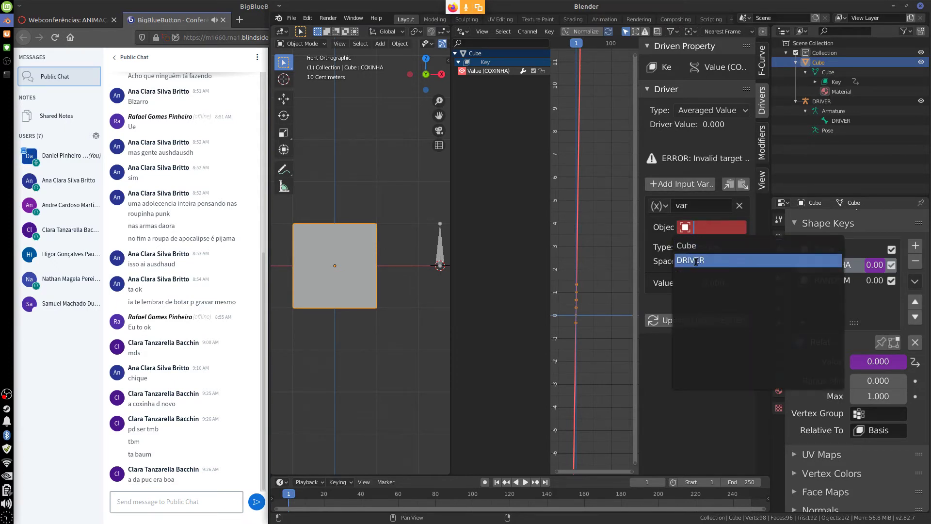
click(699, 261)
click(701, 228)
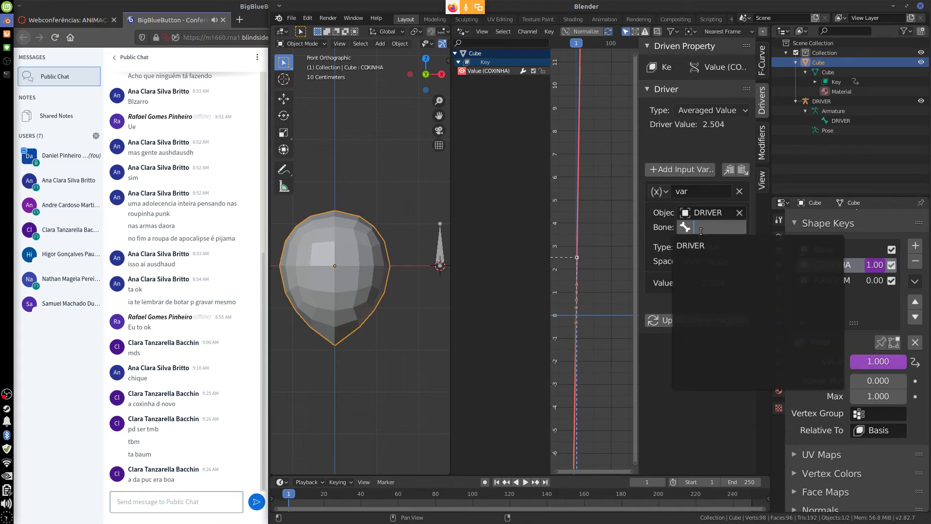
click(702, 245)
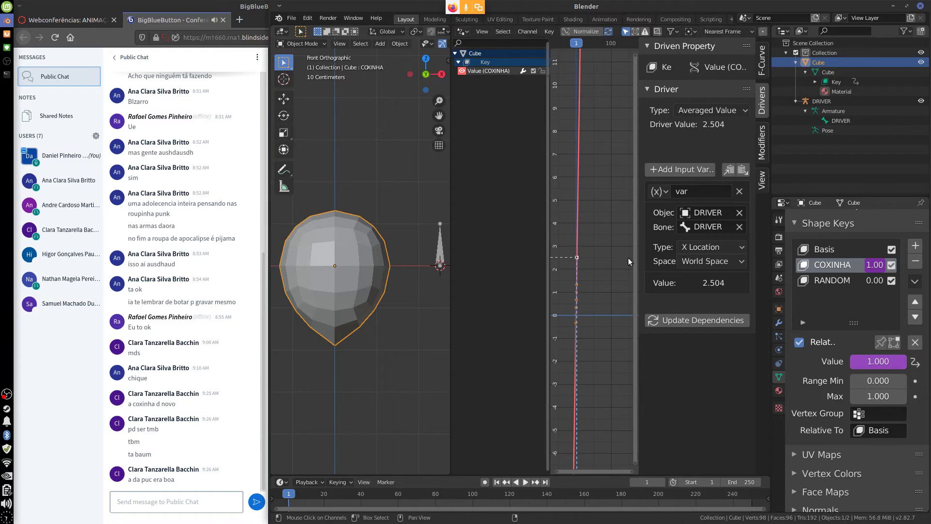
click(714, 247)
click(707, 246)
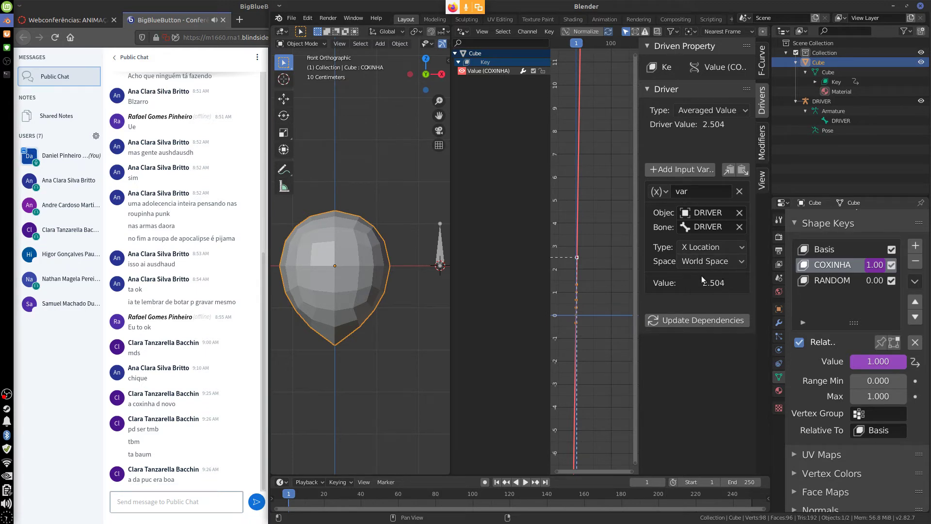
click(710, 263)
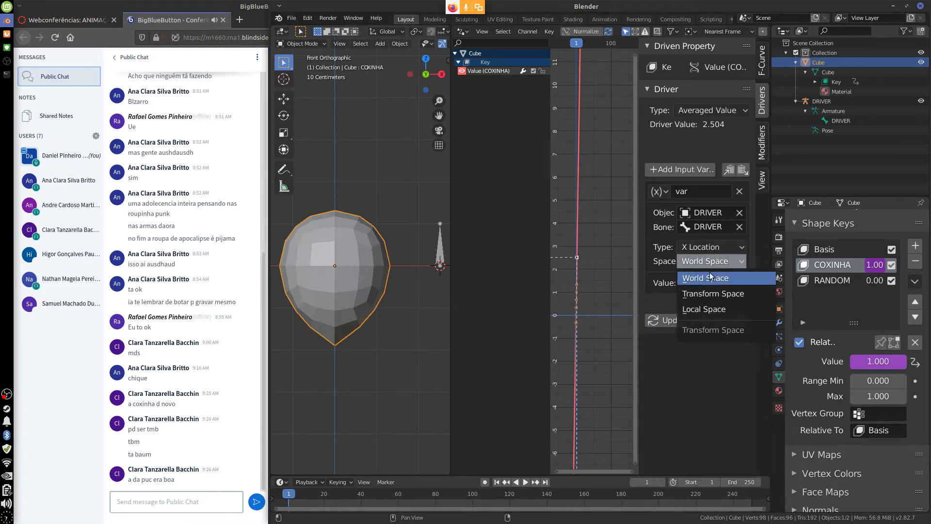
click(709, 310)
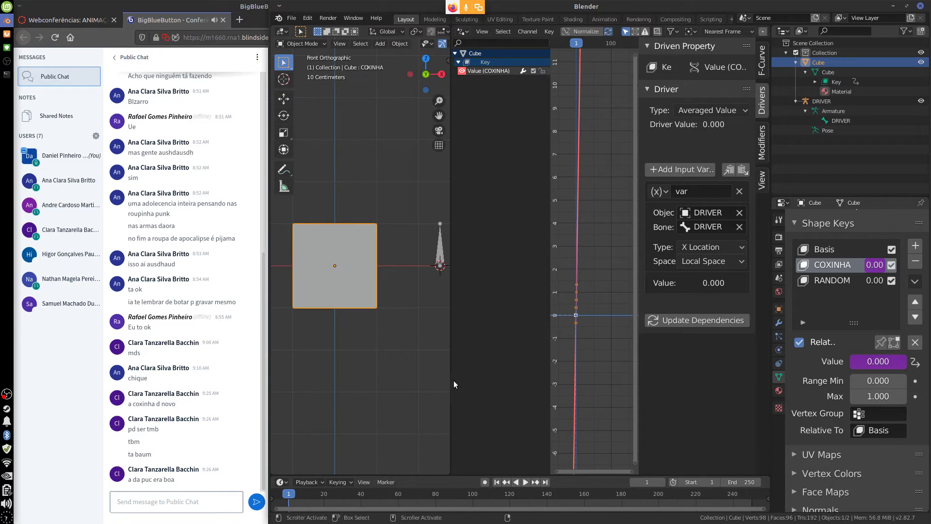
- Move the DRIVER armature to sit directly above the cube
right_click(440, 257)
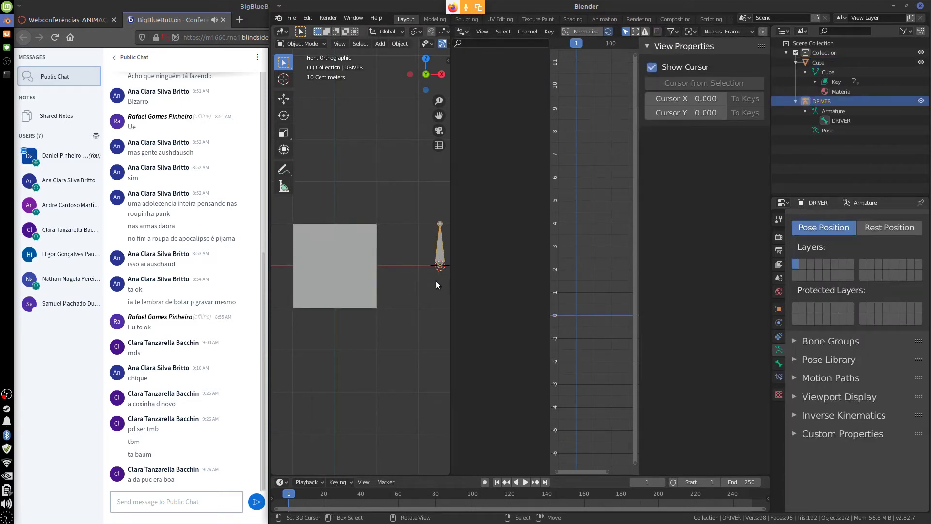
key(g)
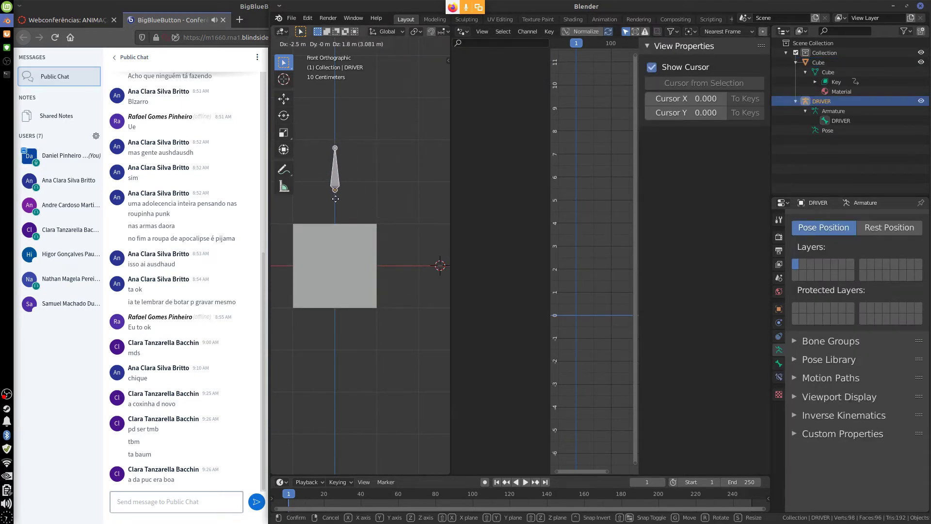
click(335, 199)
right_click(353, 297)
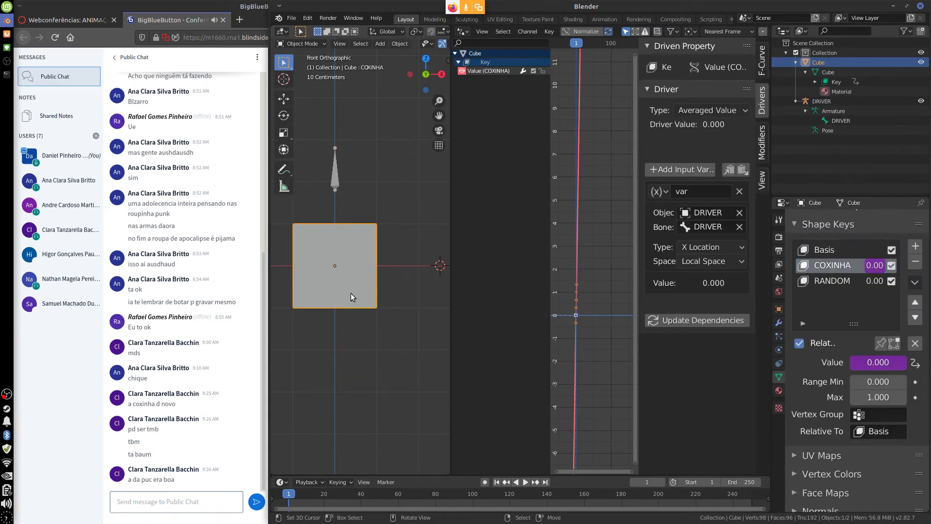
right_click(332, 182)
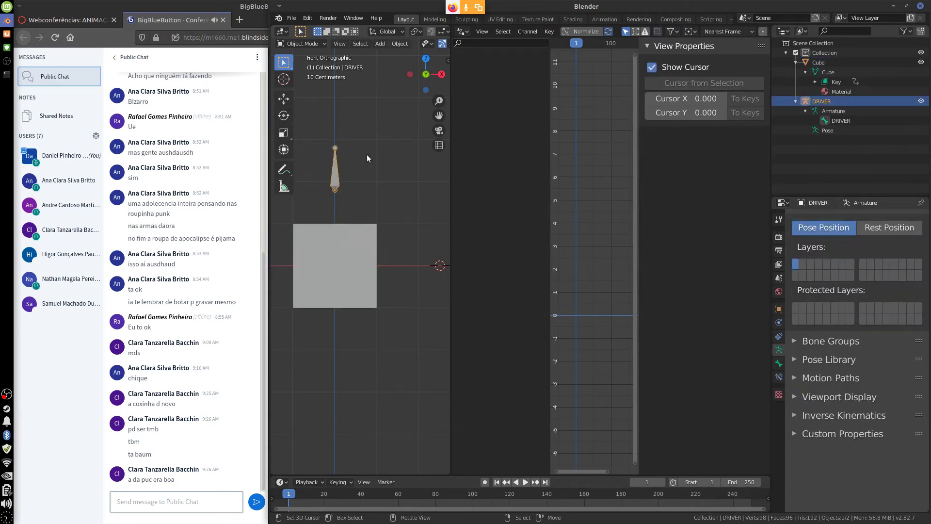
- Test-move the bone in Pose Mode, cancel, and return to Object Mode with the Cube selected
click(311, 45)
click(316, 78)
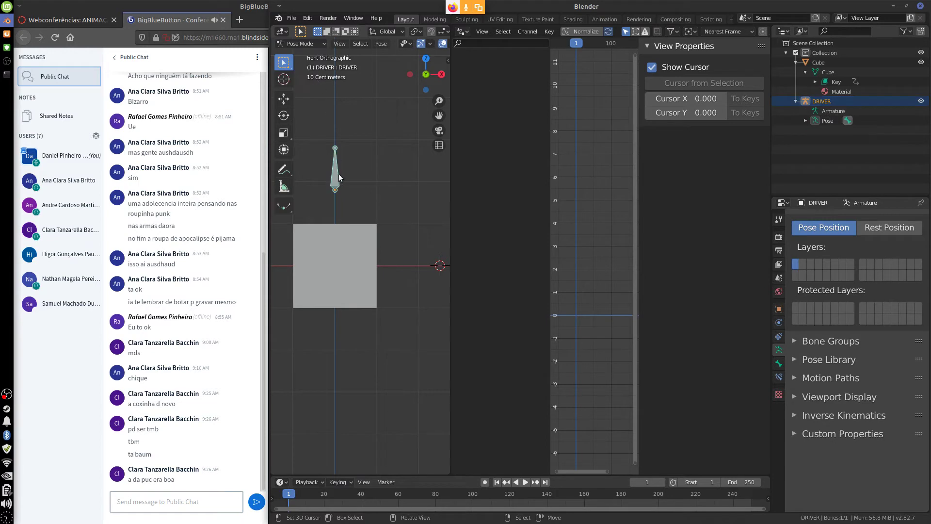
key(g)
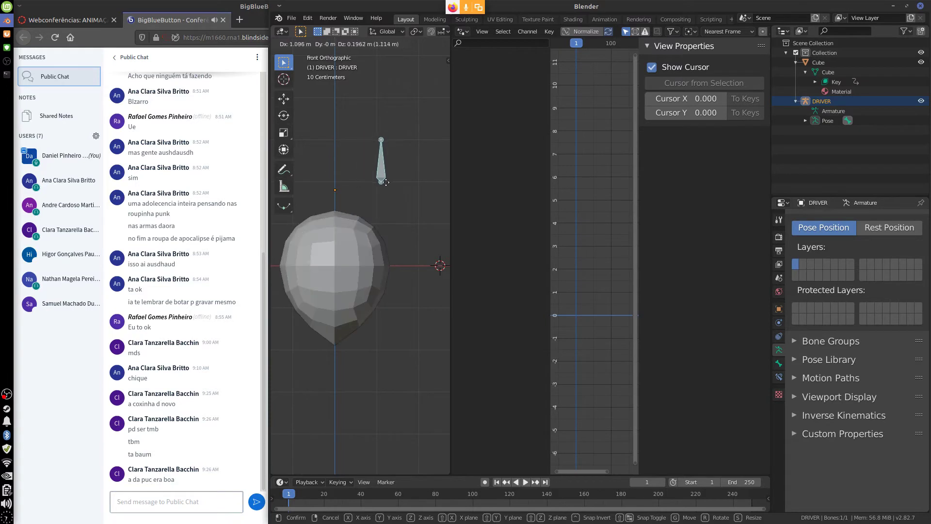
key(Escape)
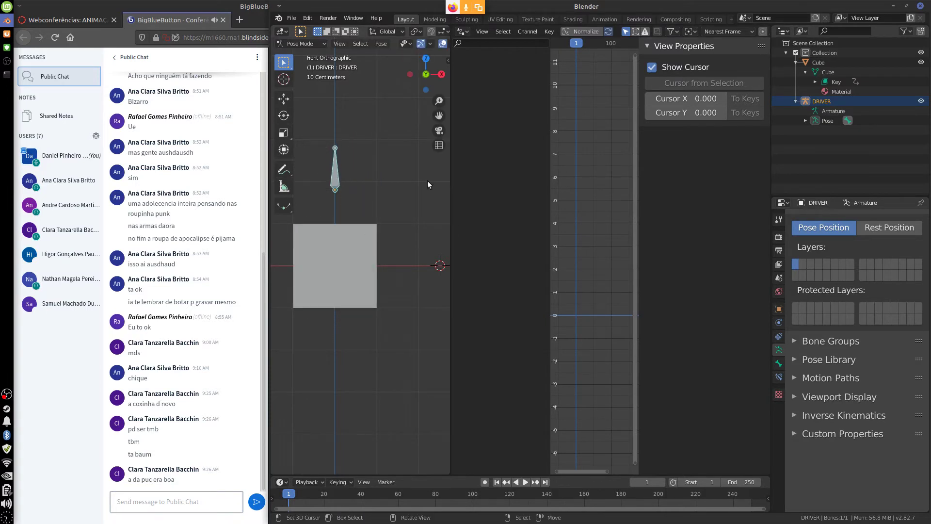
click(347, 264)
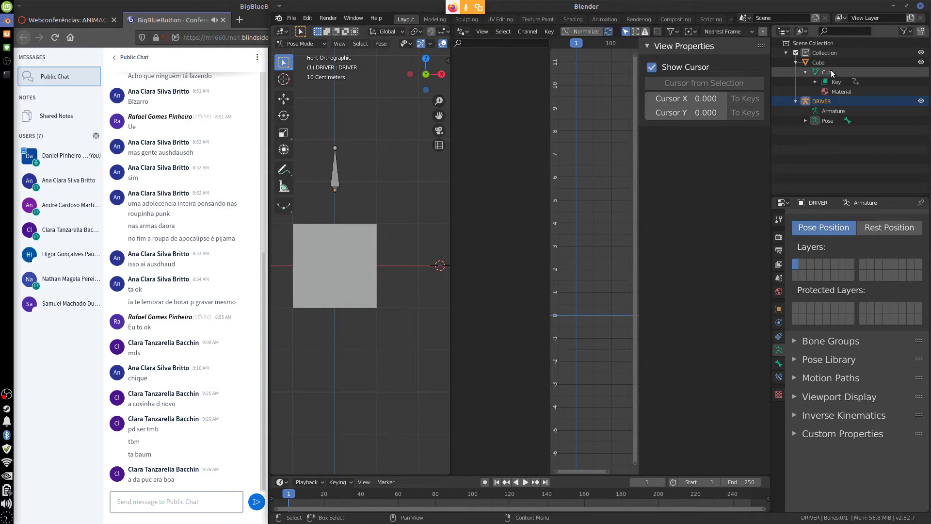
click(305, 45)
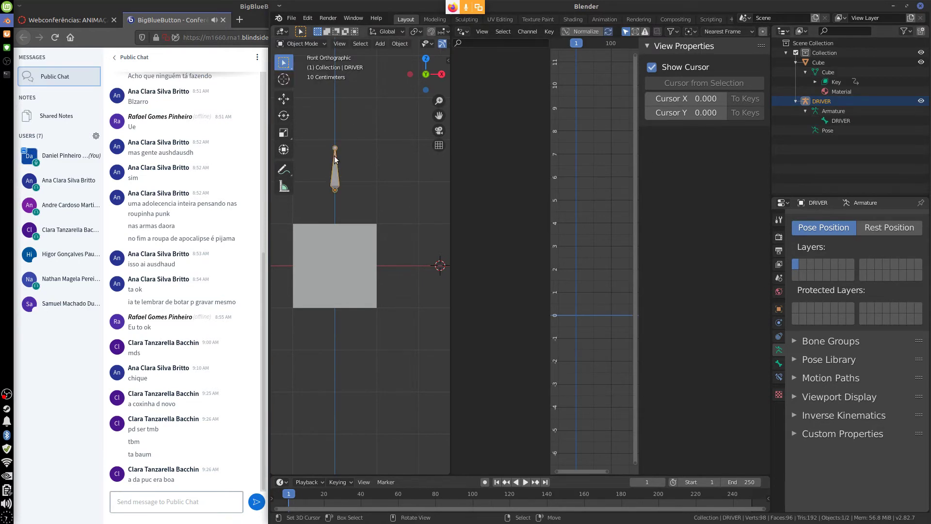
click(351, 263)
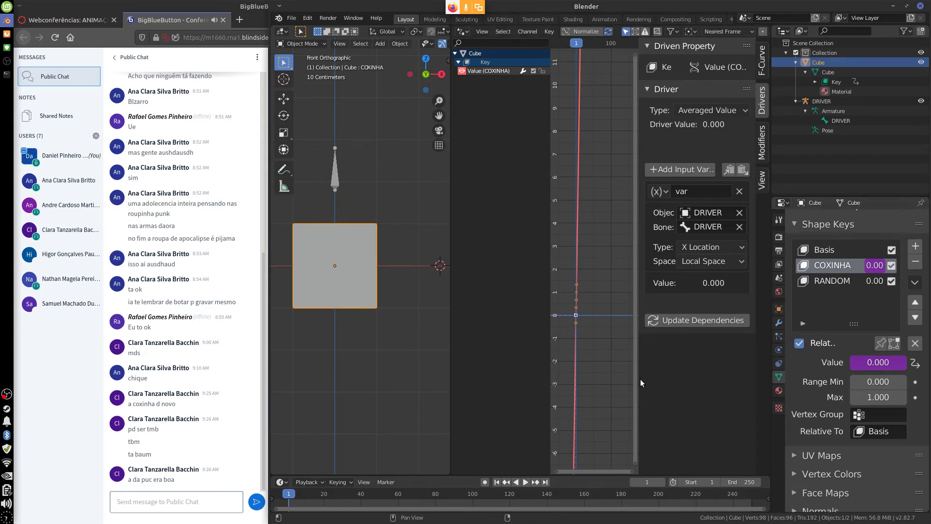
- Add a driver to the RANDOM shape key value targeting the DRIVER armature and bone
drag(638, 381, 650, 381)
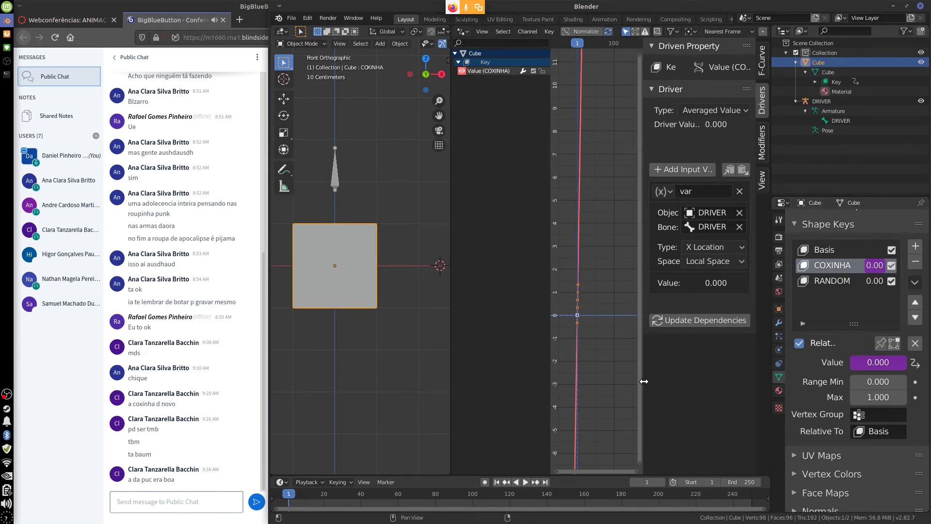
right_click(874, 281)
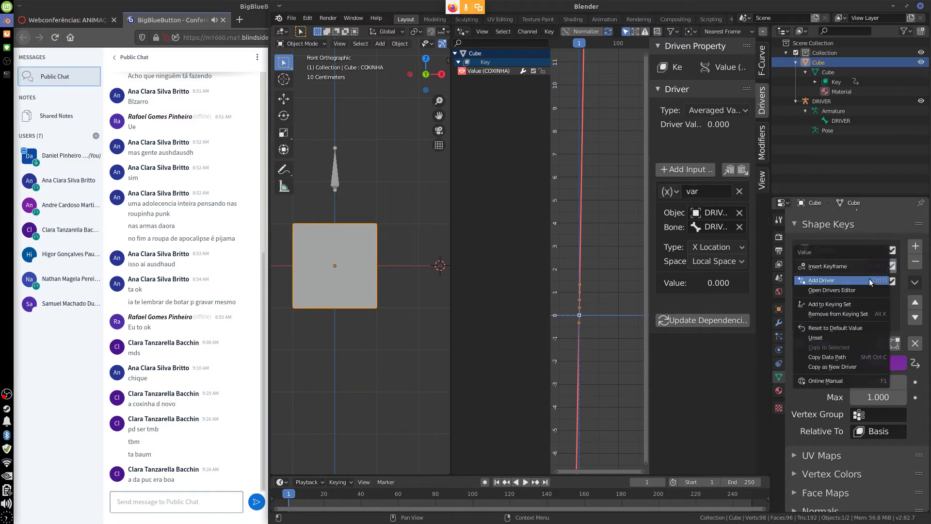
click(841, 280)
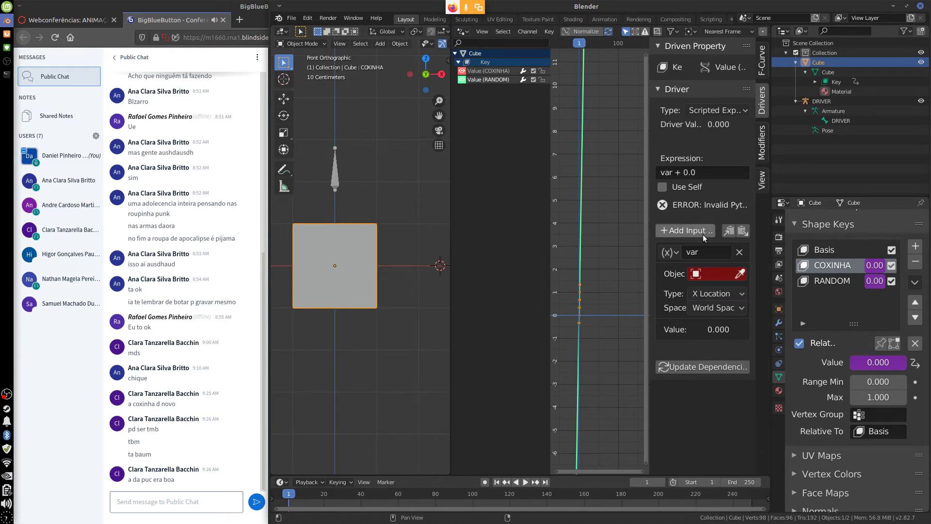
click(708, 274)
click(708, 302)
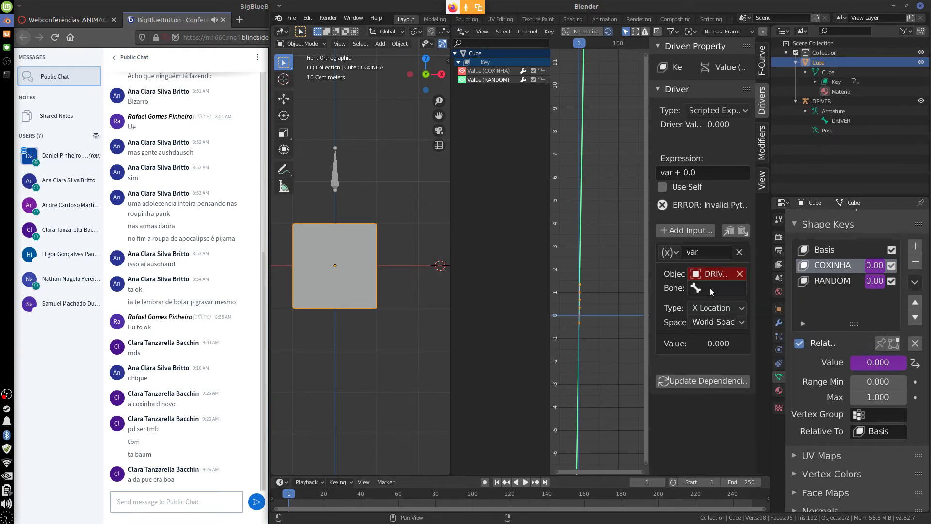
click(710, 287)
click(709, 307)
- Set the RANDOM driver to Averaged Value reading the bone's Y Location in Local Space
click(715, 110)
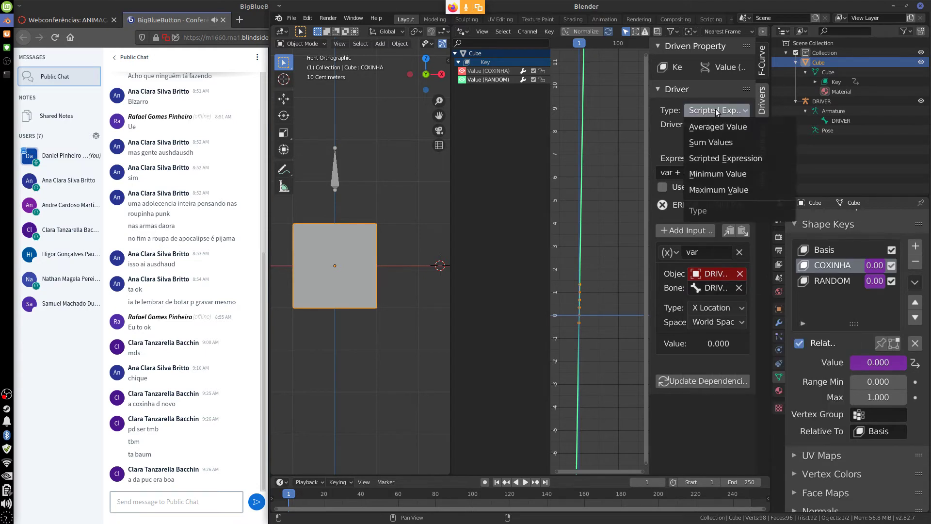
click(716, 126)
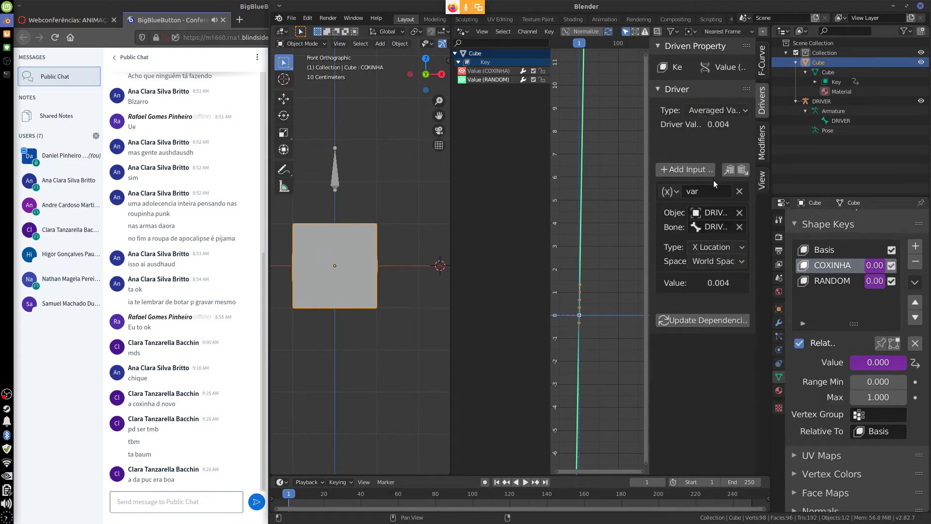
click(721, 262)
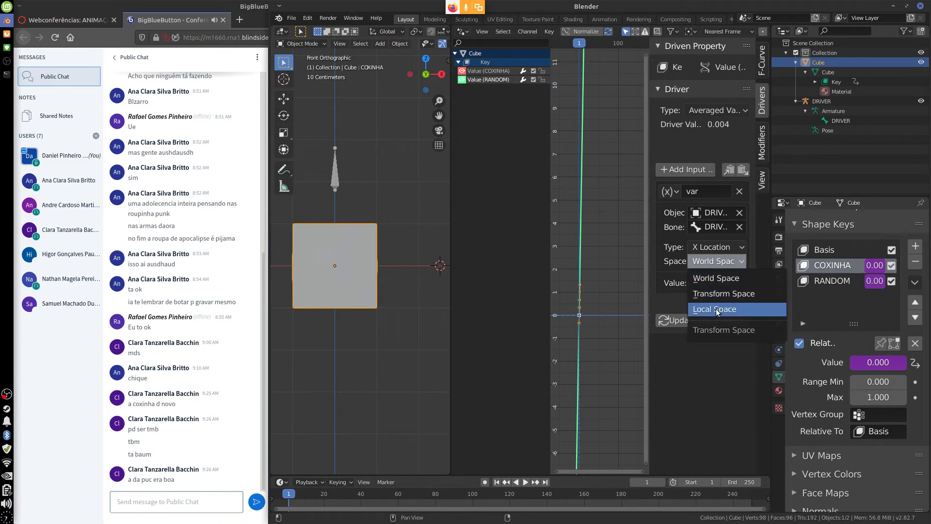
click(716, 308)
click(721, 247)
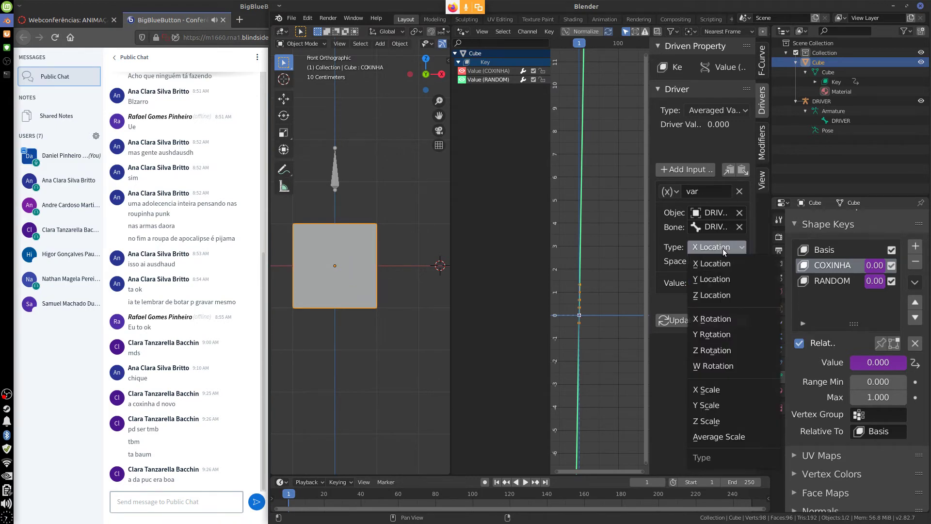
click(718, 283)
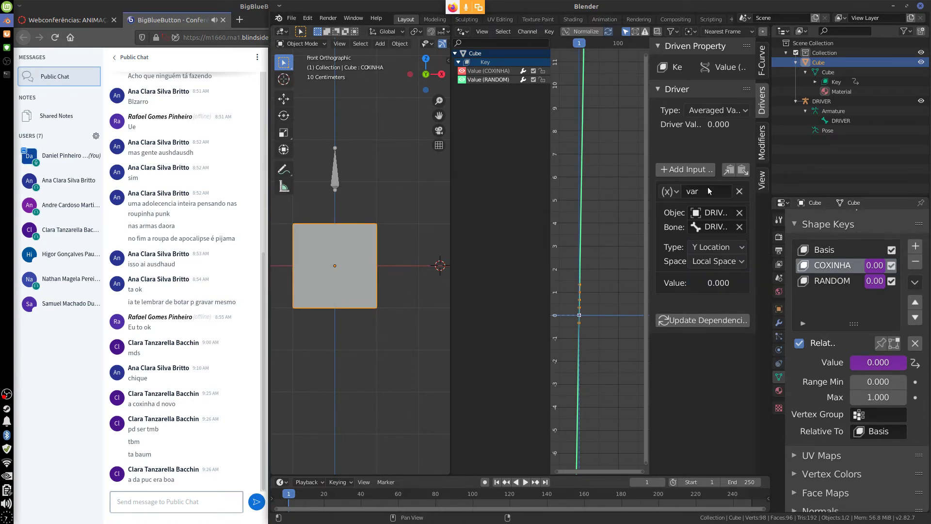
click(338, 176)
- Switch the DRIVER armature to Pose Mode, test-move its bone, then cancel back to rest
click(312, 43)
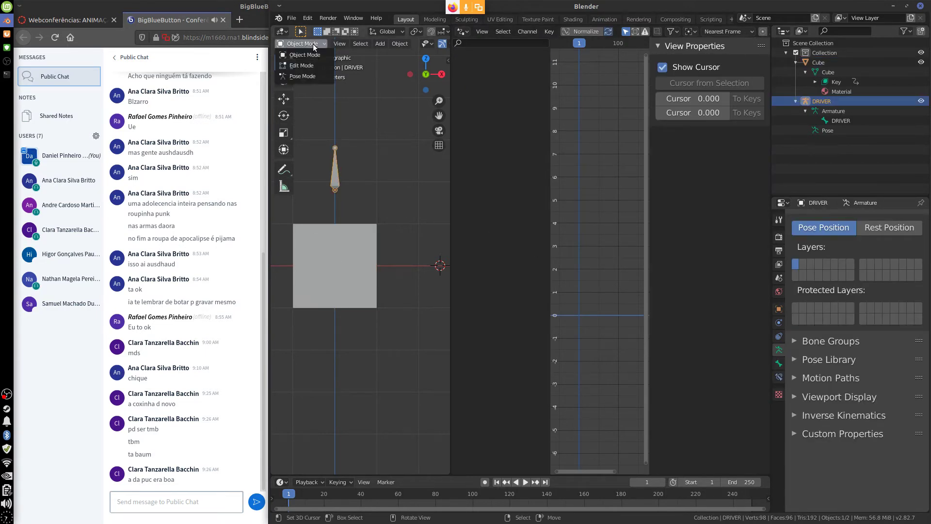
click(312, 76)
click(337, 177)
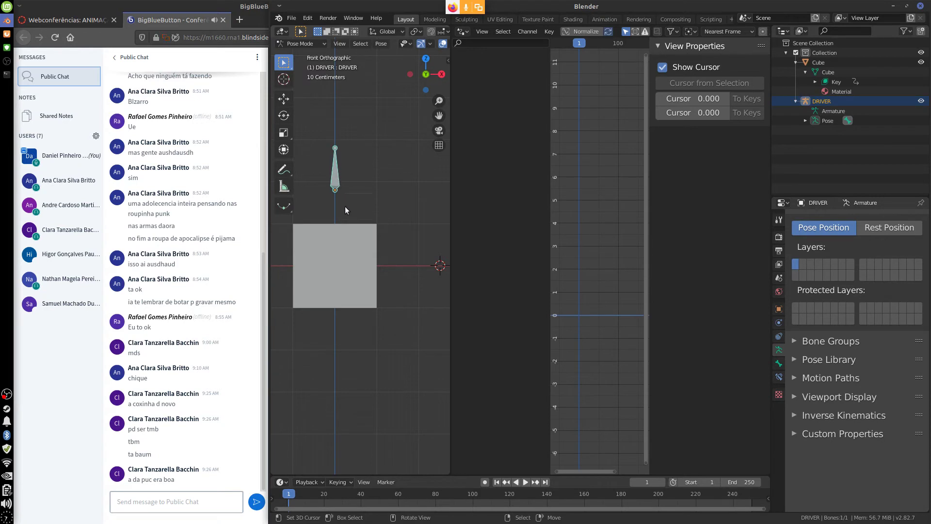
key(g)
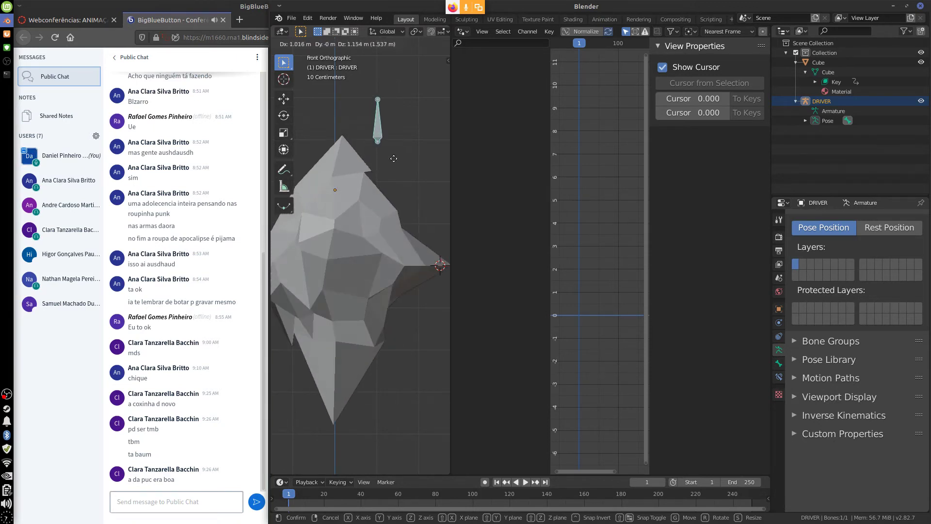
key(Escape)
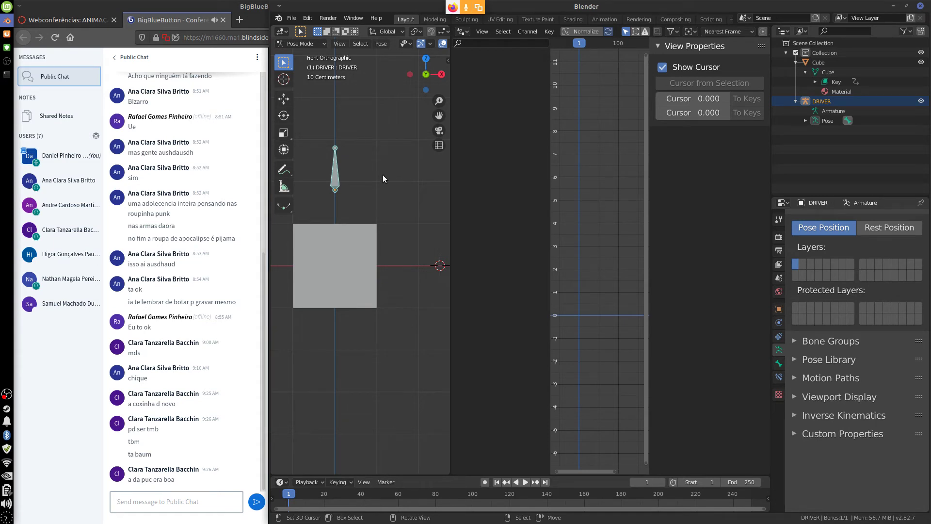
- Hand-write the value 1.0 beside the DRIVER bone with annotations
drag(385, 173, 384, 191)
drag(390, 186, 401, 180)
drag(410, 179, 410, 190)
drag(343, 112, 379, 139)
- Draw an arrow, erase the notes, and raise the DRIVER bone to swell the cube
drag(374, 189, 376, 145)
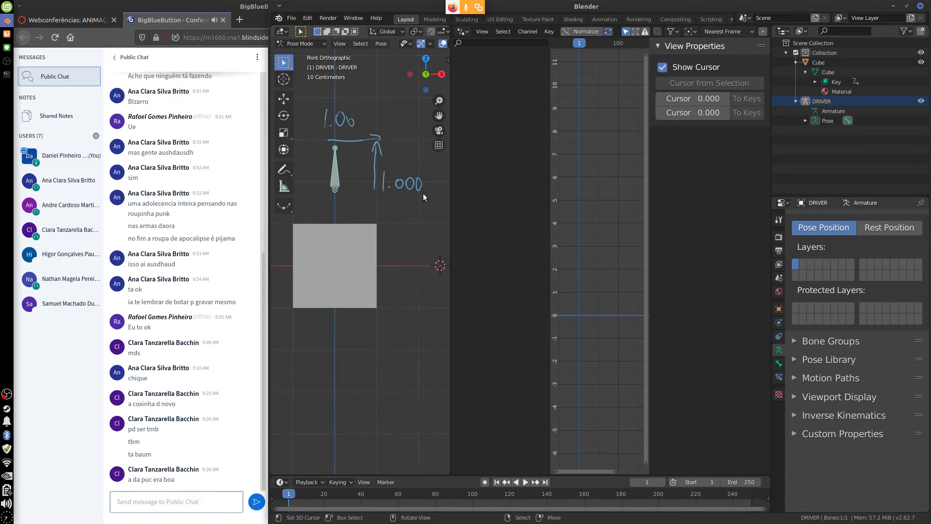
mouse_move(423, 193)
ctrl+mouse_down()
mouse_move(371, 125)
mouse_move(329, 122)
ctrl+mouse_up()
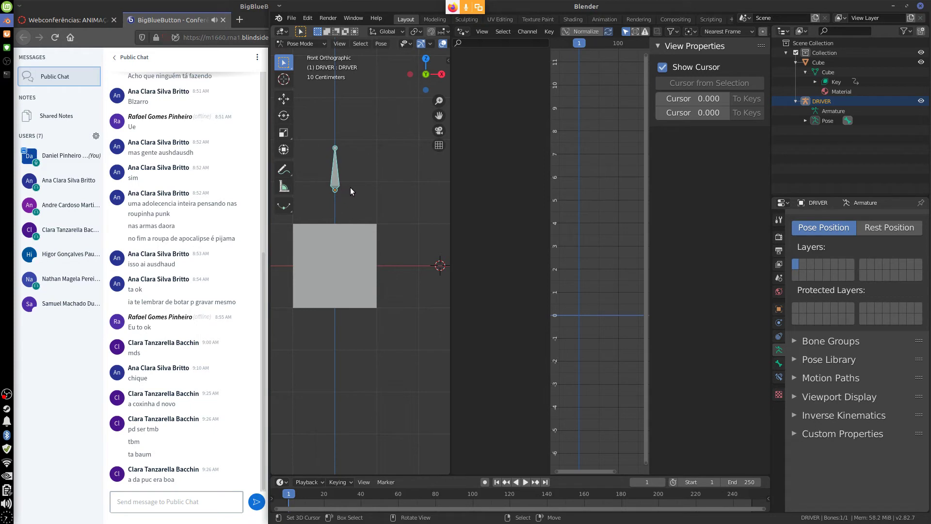
key(g)
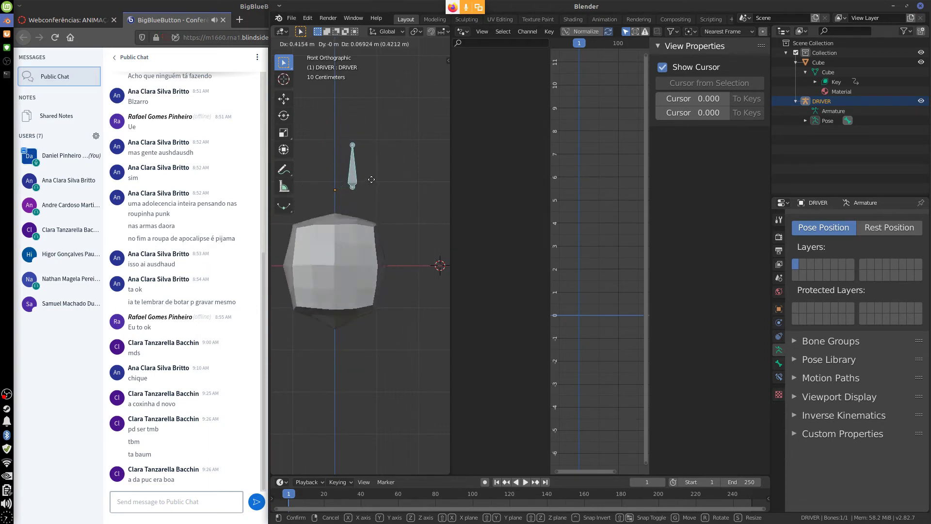
right_click(371, 179)
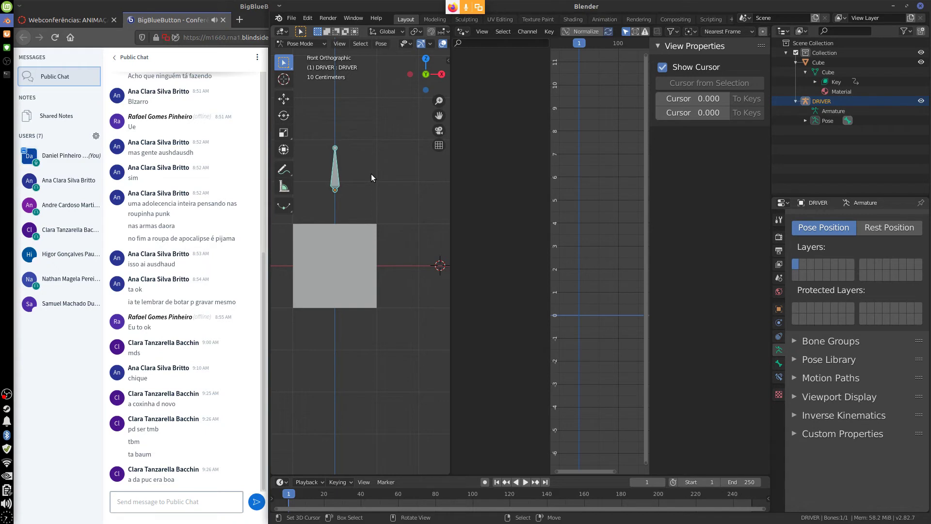
key(g)
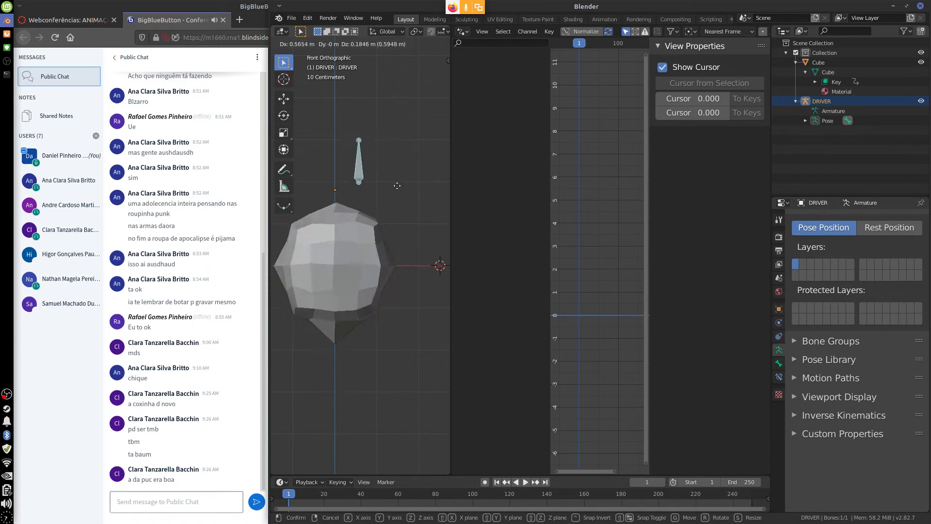
key(Escape)
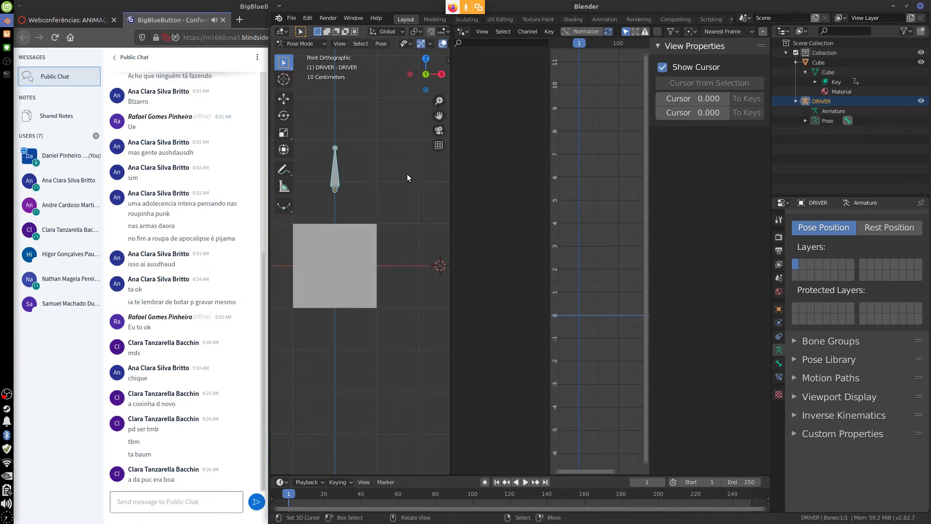
shift+middle_drag(399, 339, 410, 350)
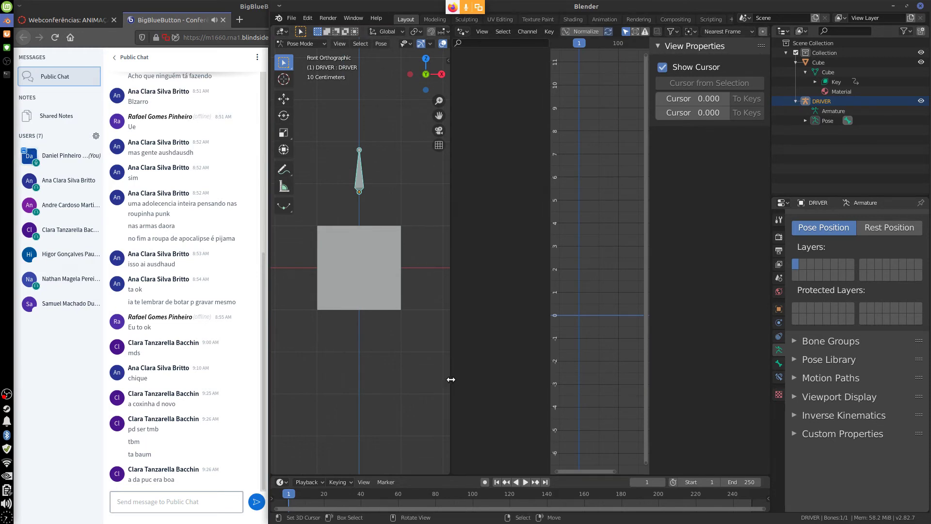
- Widen the viewport, test the bone, deselect it, and place the 3D cursor on the cube
drag(449, 379, 547, 380)
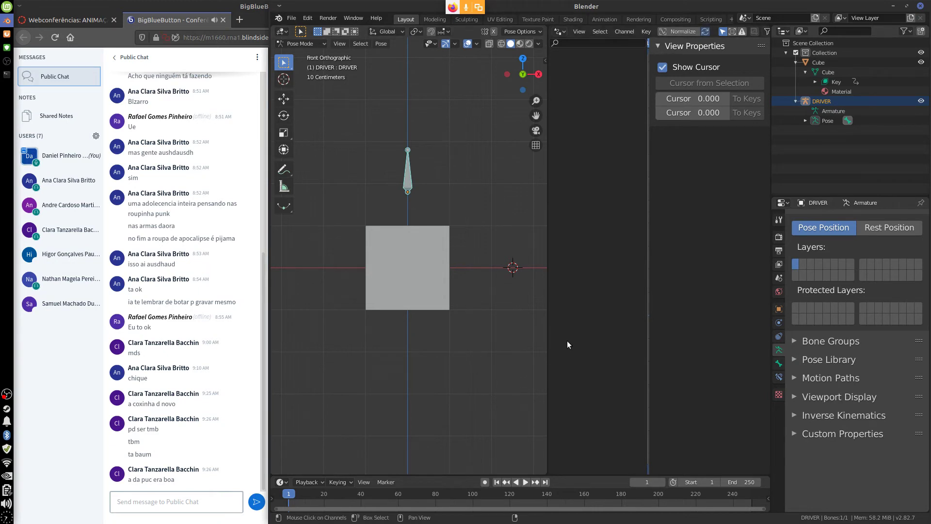
drag(548, 363, 537, 364)
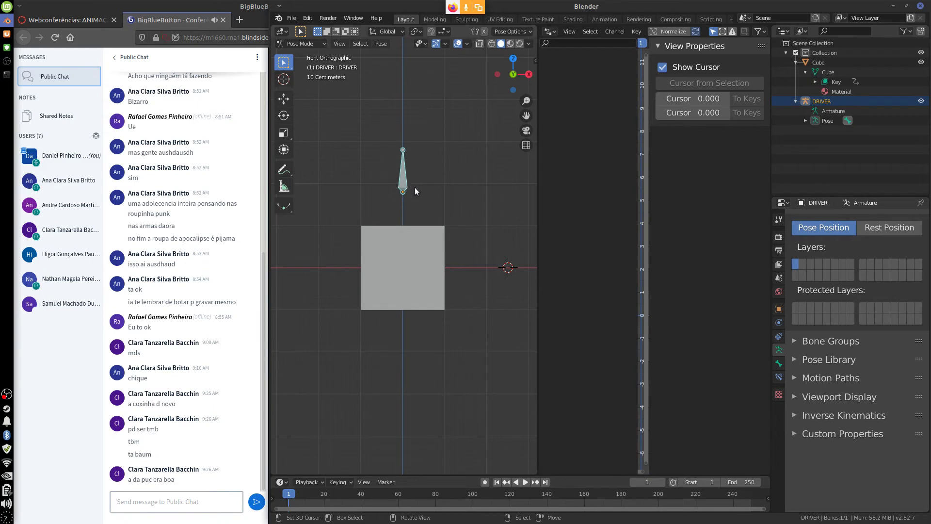
key(r)
key(Escape)
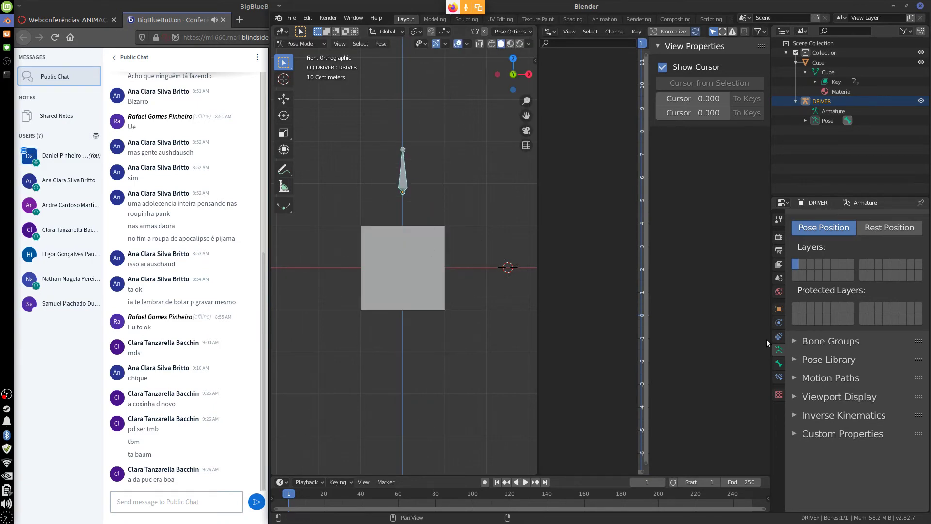
click(423, 288)
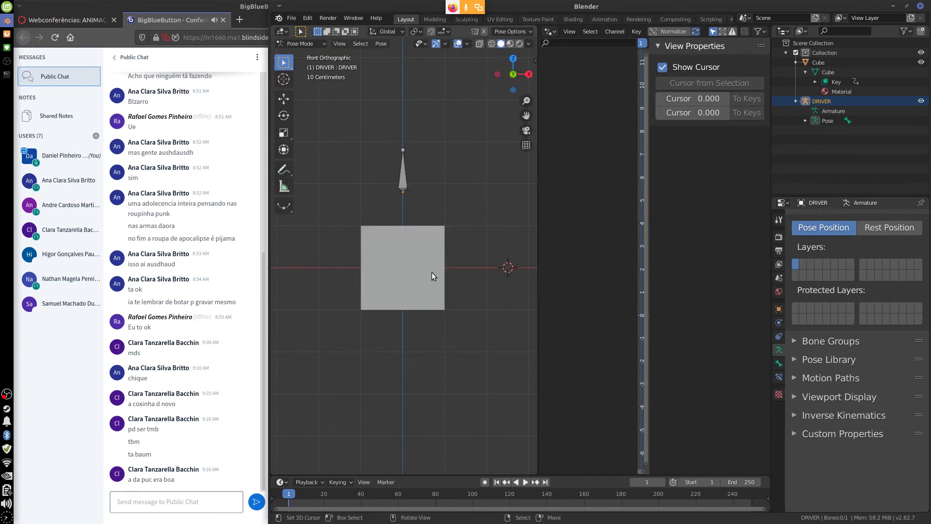
shift+right_click(439, 278)
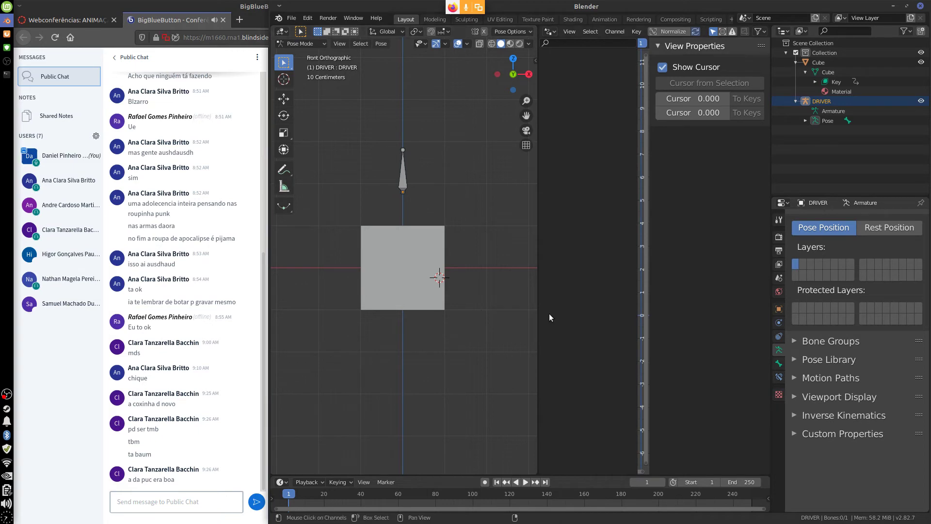
- Switch to the Shading workspace with the cube selected in Object Mode
click(577, 19)
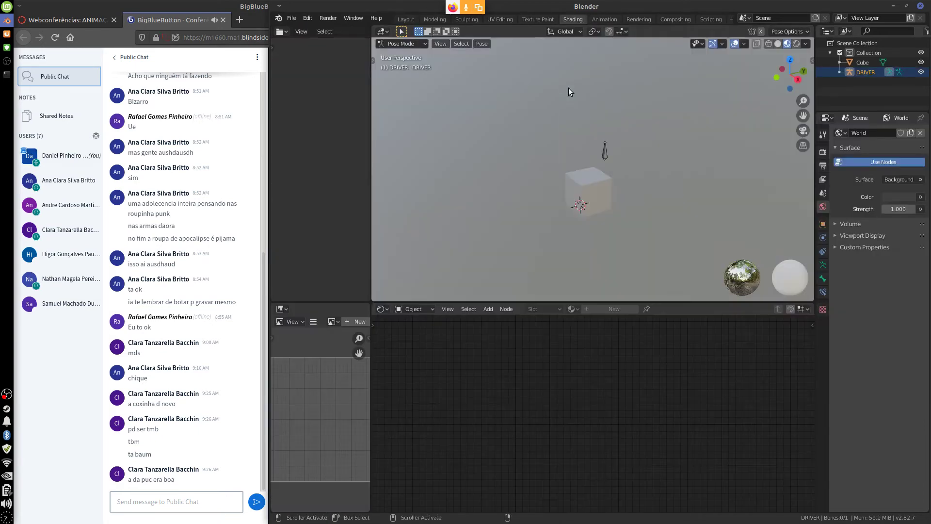
click(593, 190)
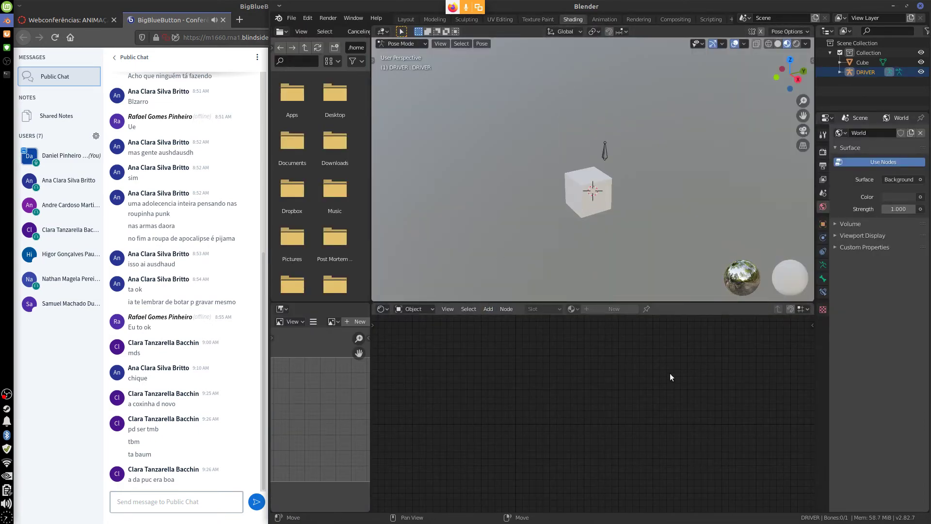
click(862, 62)
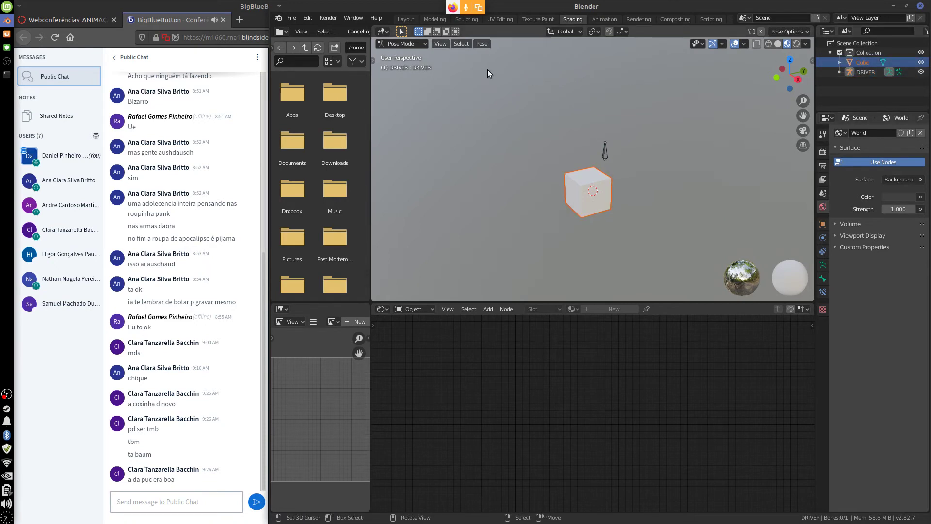
click(402, 44)
click(403, 54)
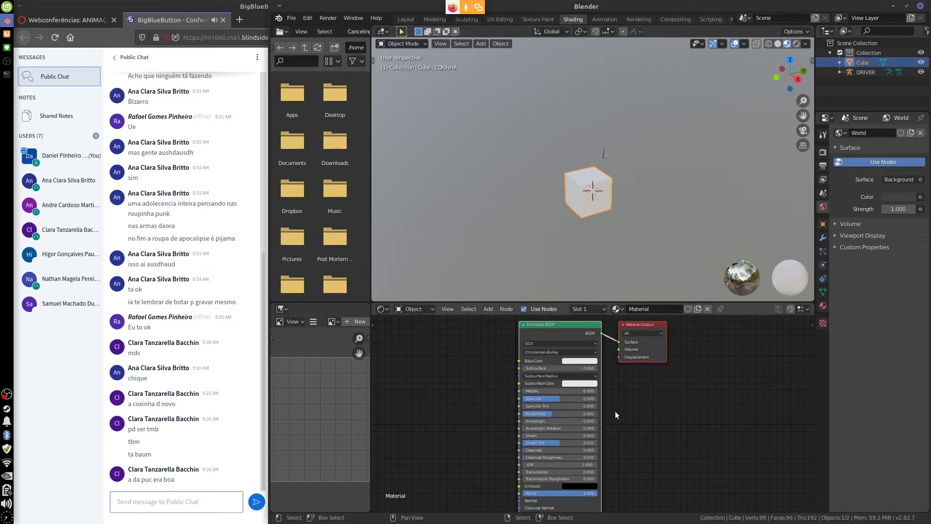
- Frame the Principled BSDF and Material Output nodes in the node editor
click(894, 199)
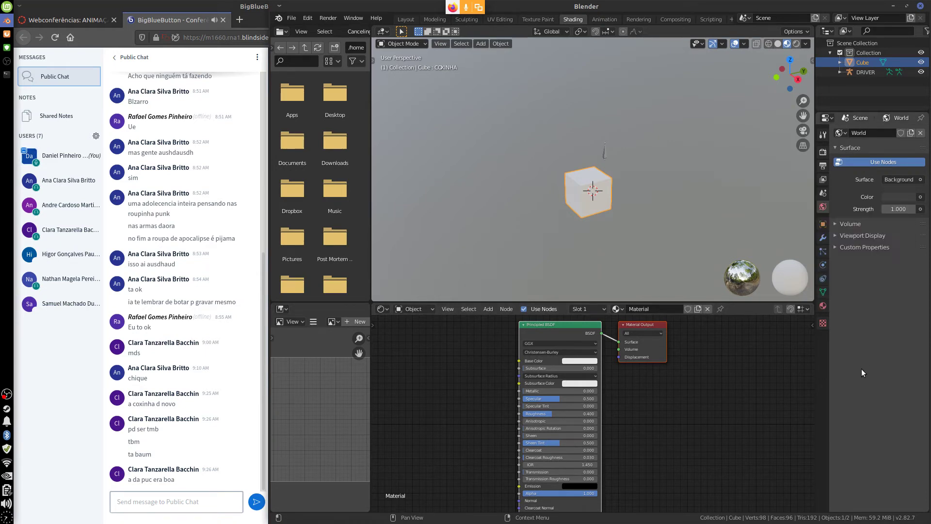
right_click(578, 361)
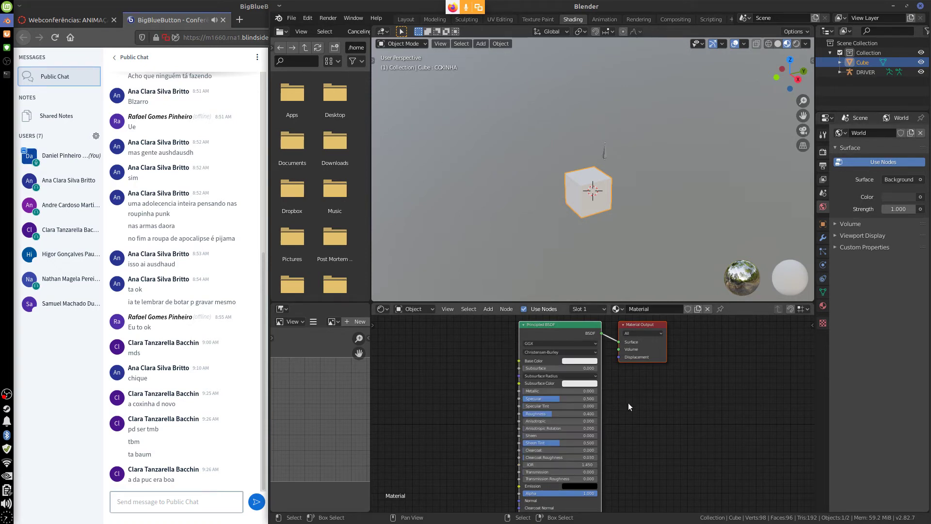
scroll(628, 404, up, 1)
scroll(629, 403, up, 2)
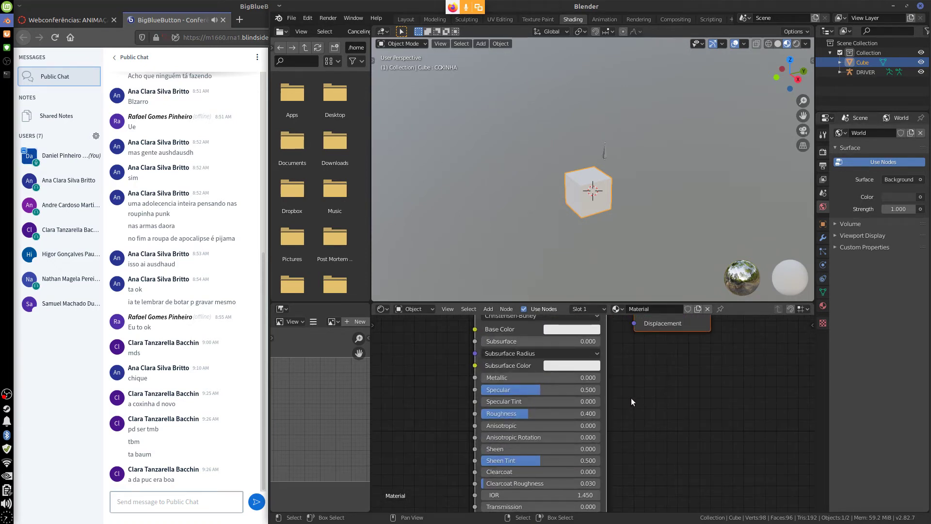
middle_drag(631, 398, 731, 509)
- Add a driver to the Principled BSDF Base Color and show it in the Drivers Editor
right_click(653, 430)
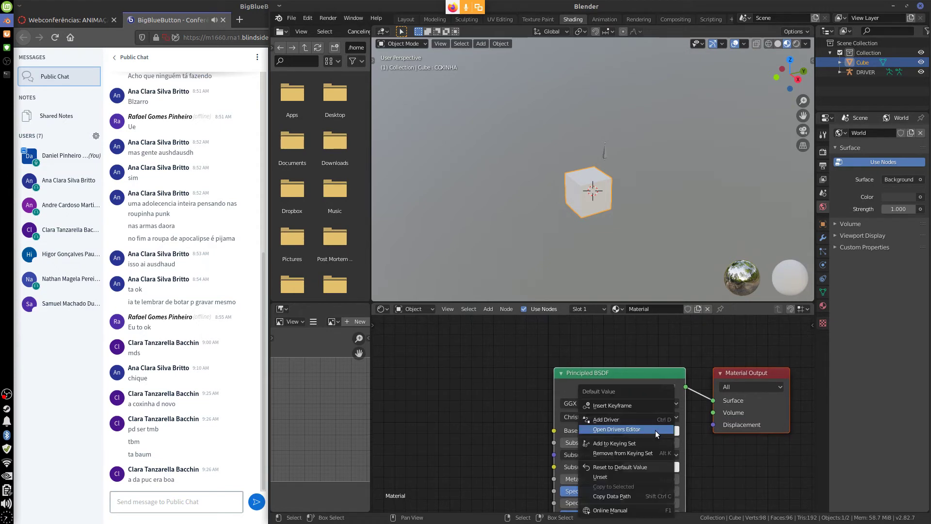
click(616, 420)
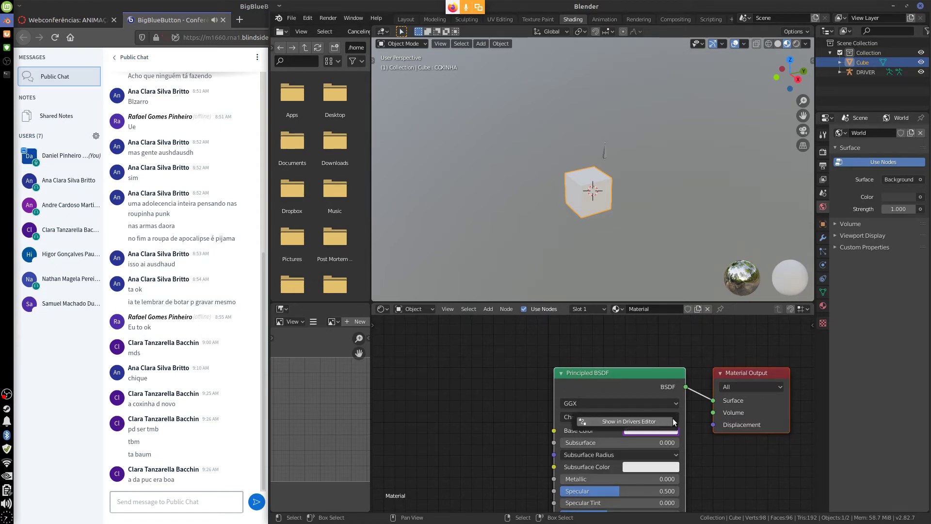
click(634, 421)
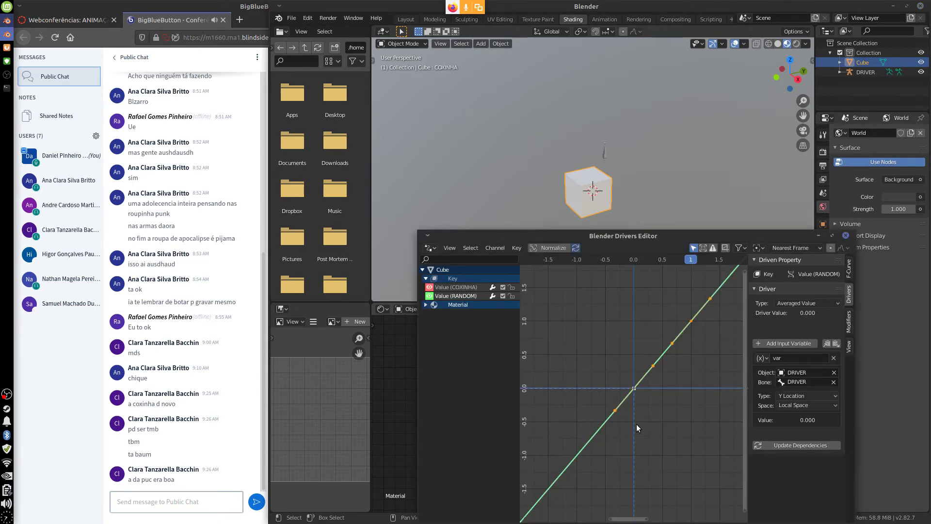
drag(681, 239, 721, 90)
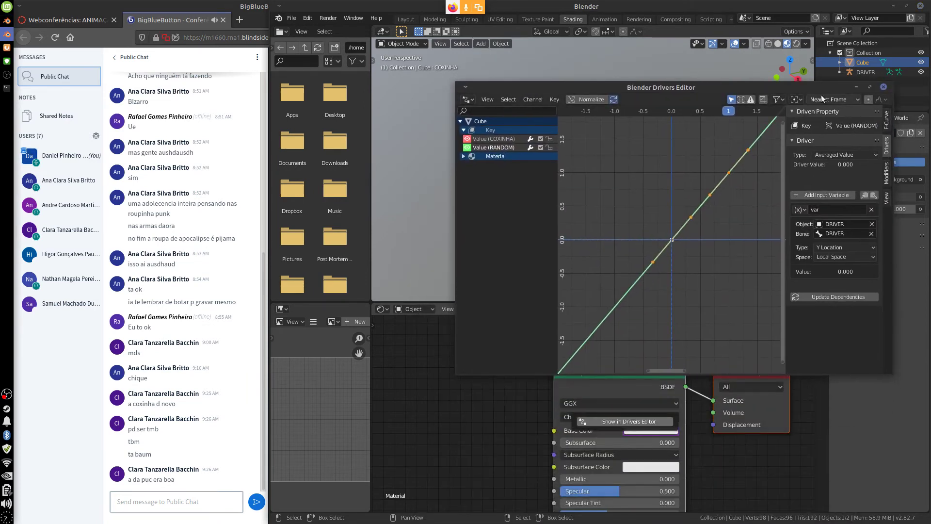
- Inspect the Base Color R, G, B and A driver channels, then close the Drivers Editor
click(464, 156)
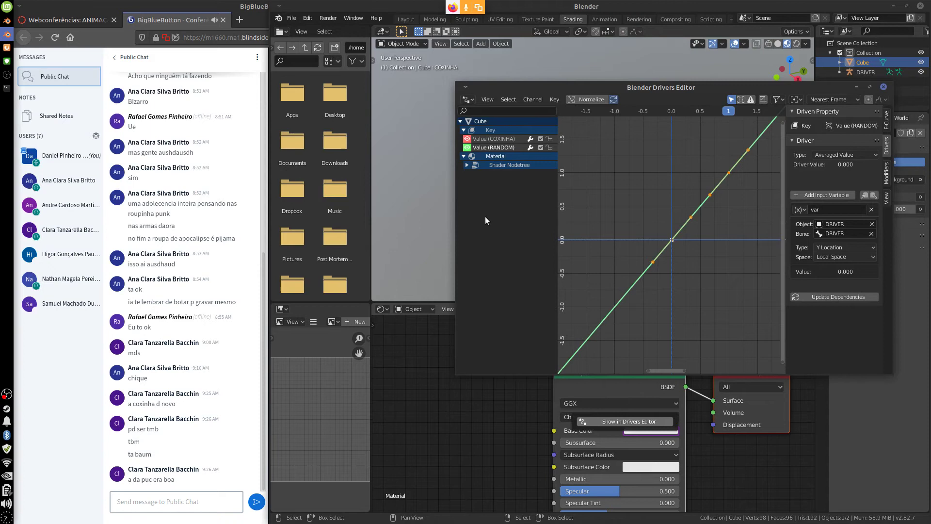
click(466, 166)
click(500, 174)
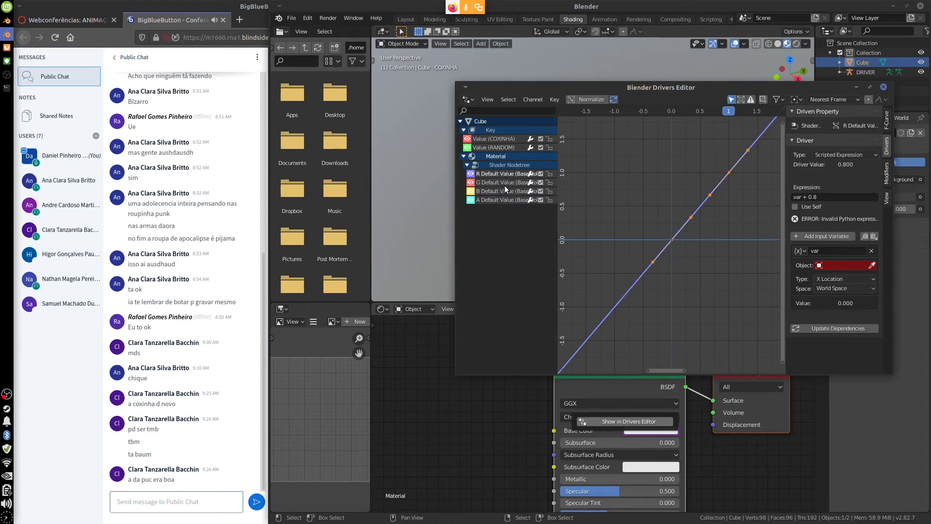
click(503, 199)
click(502, 182)
click(499, 191)
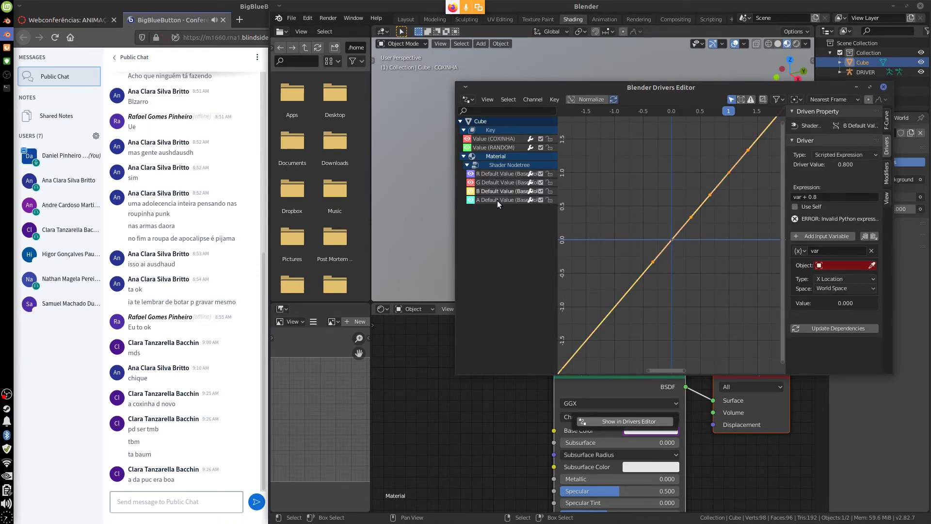
click(882, 88)
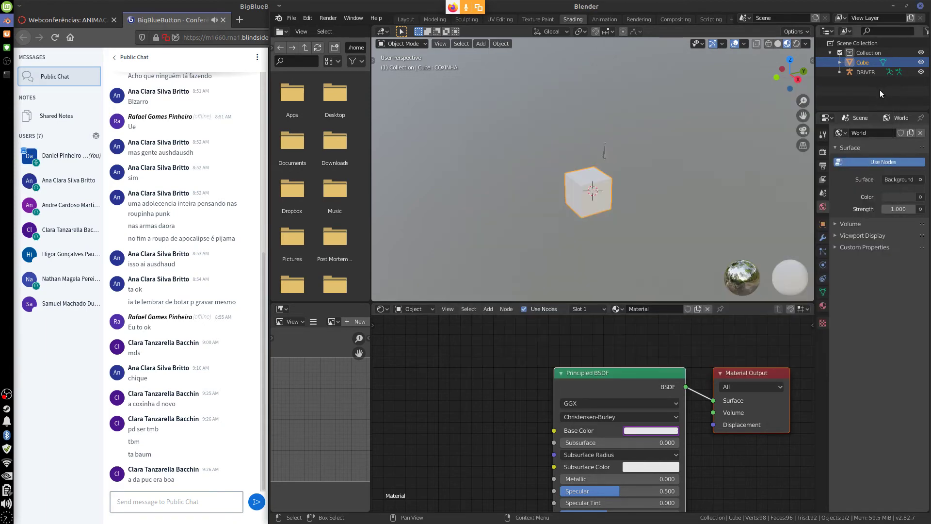
- View the DRIVER armature from the front, return to Layout, and select the cube
click(605, 158)
key(KP_1)
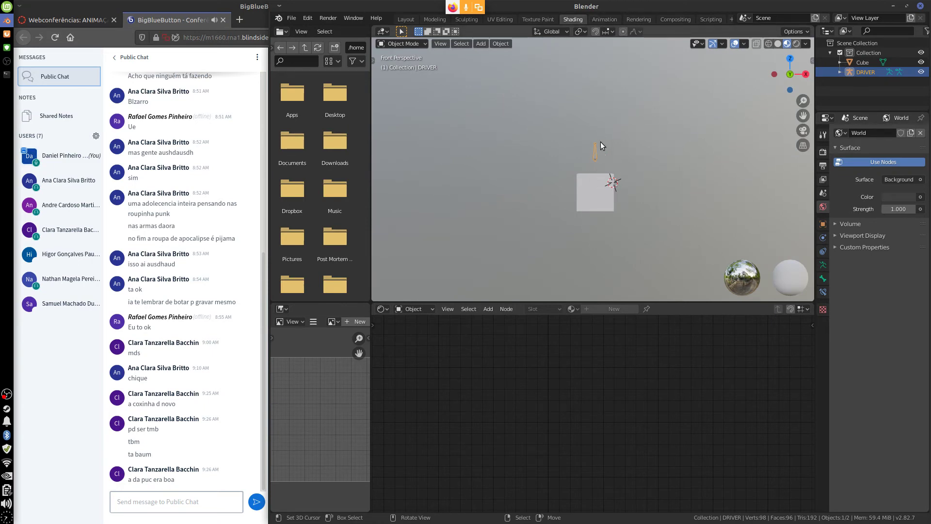
click(405, 19)
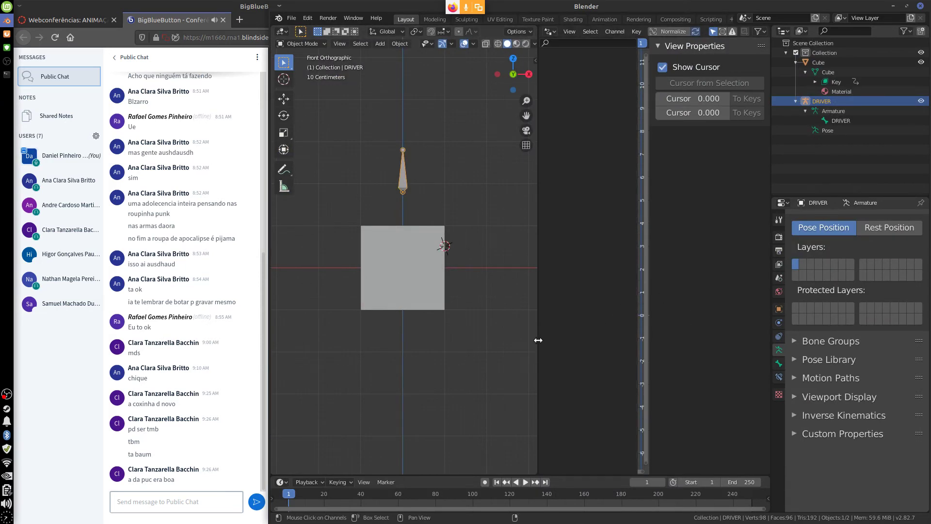
drag(538, 339, 402, 342)
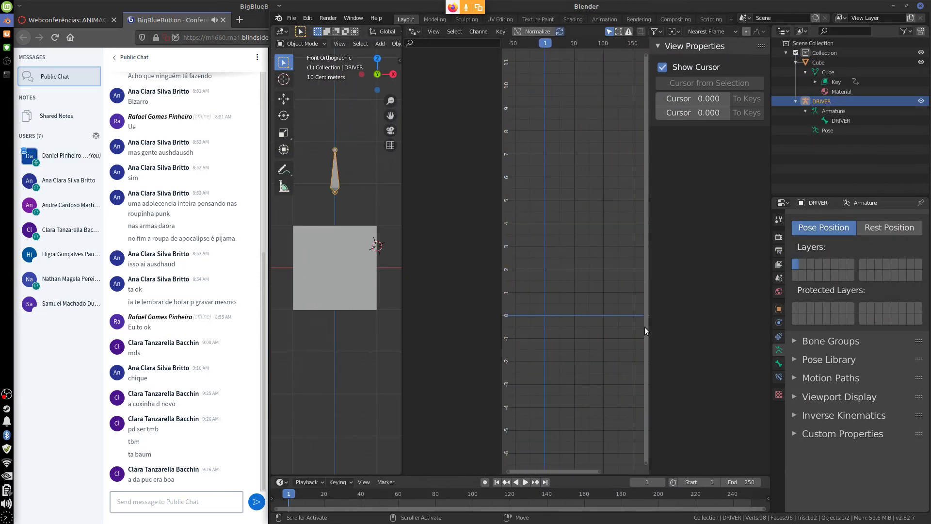
click(331, 246)
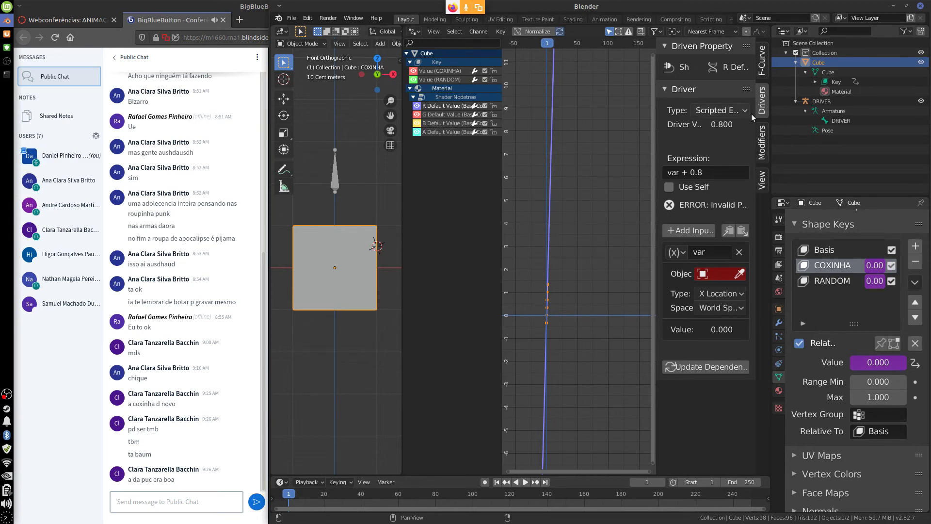
- Set the R driver variable to the DRIVER bone's X location in Local Space
click(728, 111)
click(729, 126)
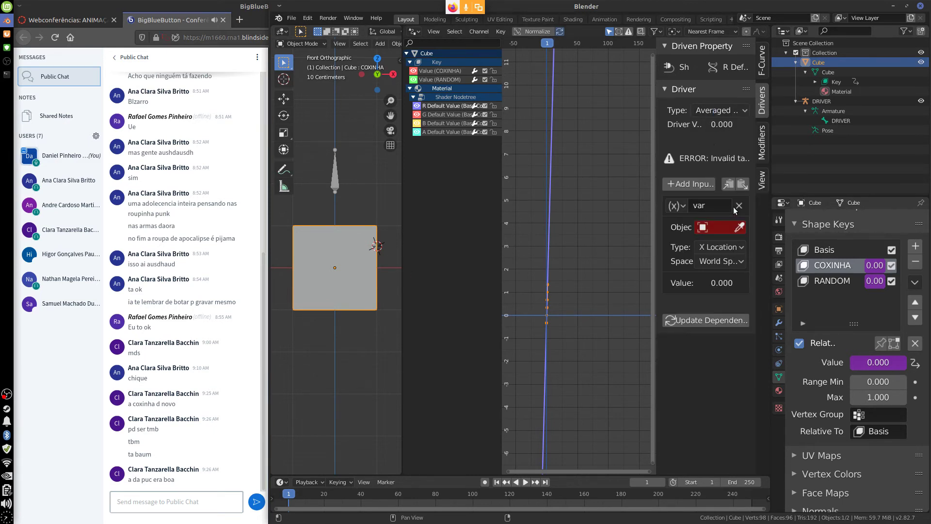
click(721, 227)
click(713, 260)
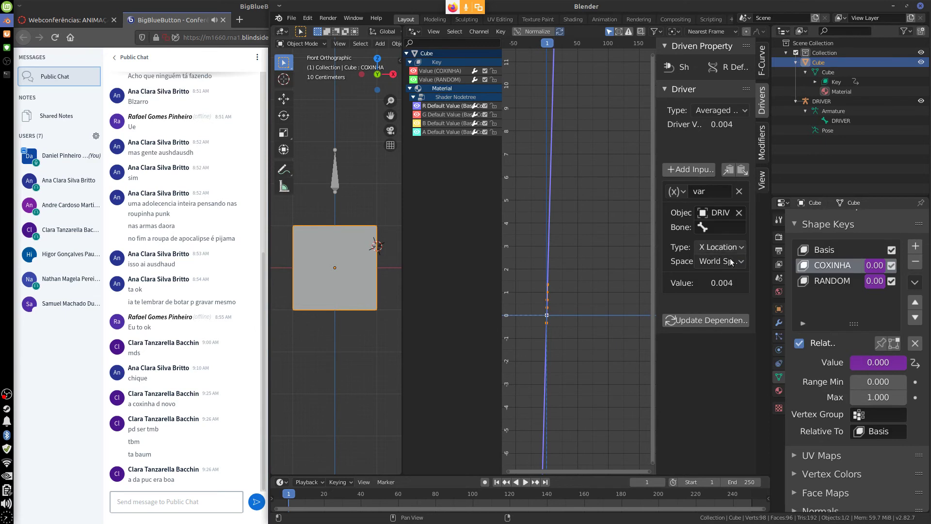
click(720, 227)
click(722, 247)
click(725, 262)
click(723, 309)
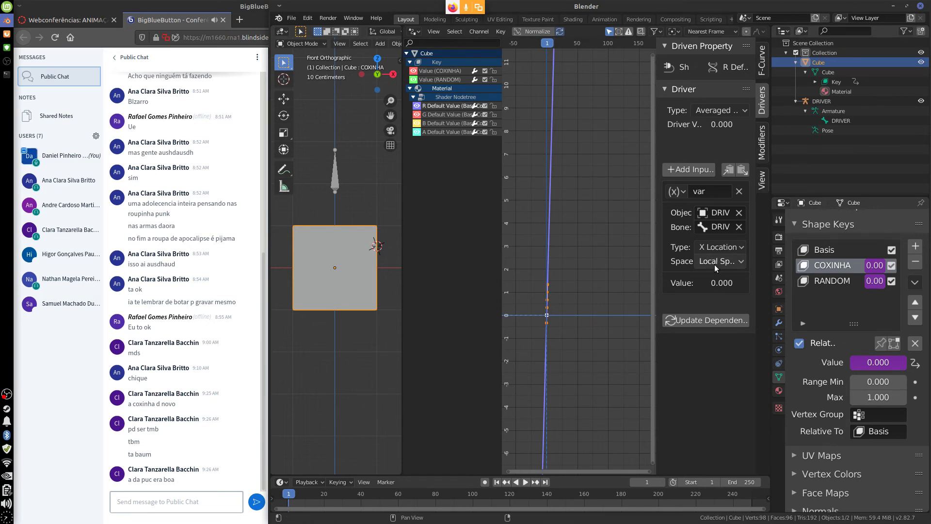
- Pick the material's G value driver, then select the DRIVER armature
click(437, 115)
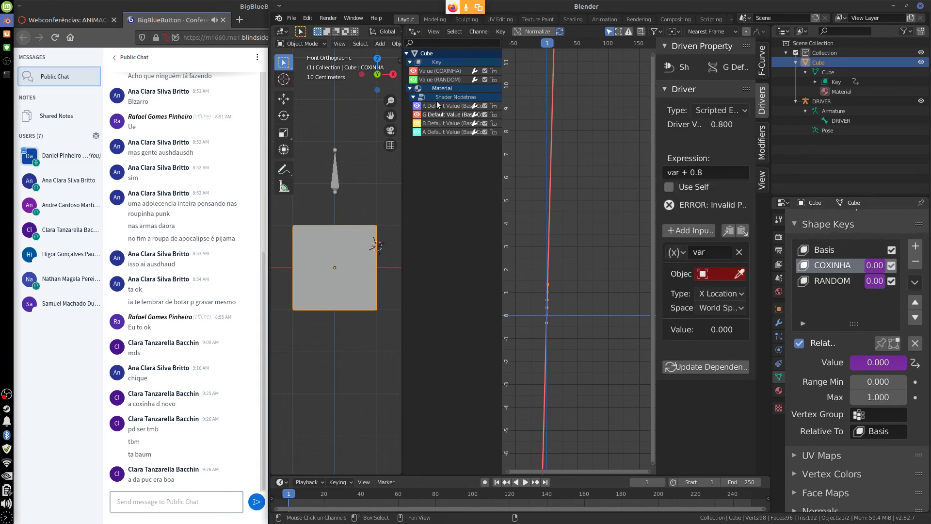
click(437, 106)
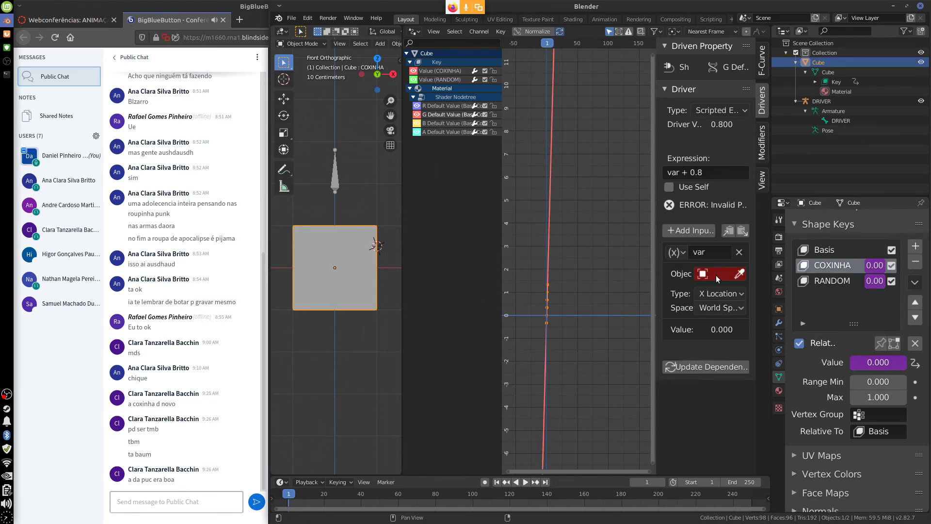
click(342, 185)
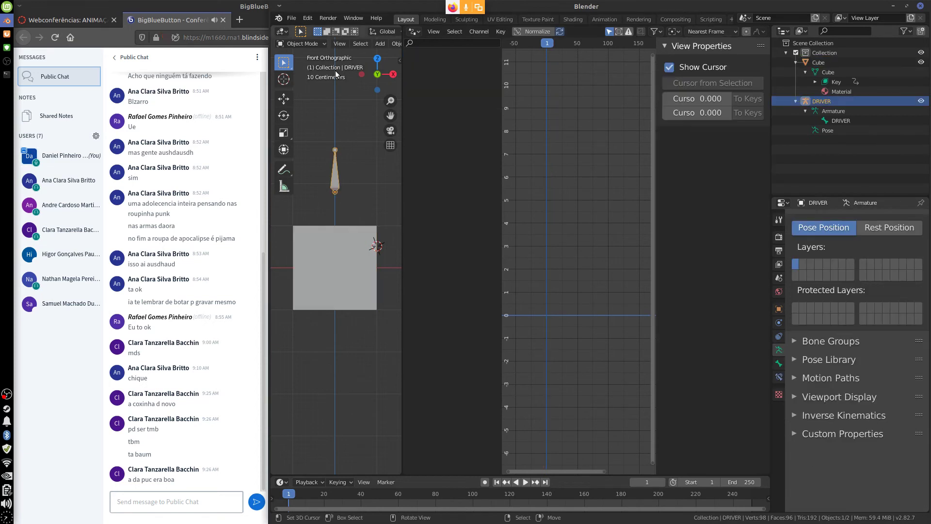
- Put the DRIVER armature in Pose Mode and test-move the bone, cancelling it
click(316, 47)
click(316, 75)
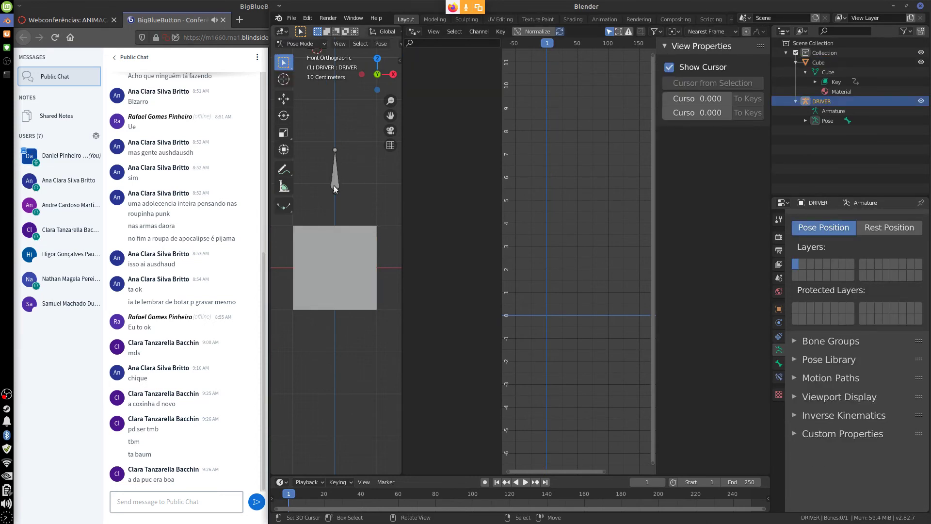
click(335, 187)
key(g)
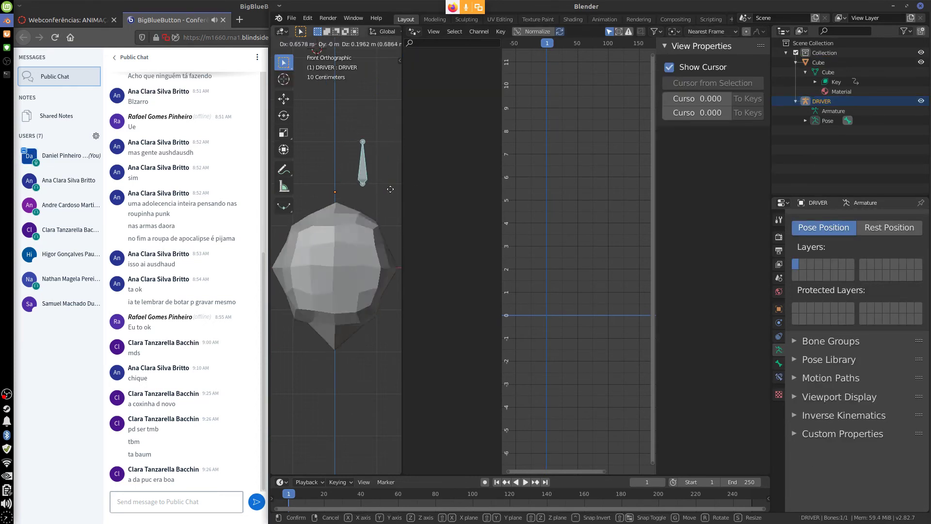
right_click(364, 189)
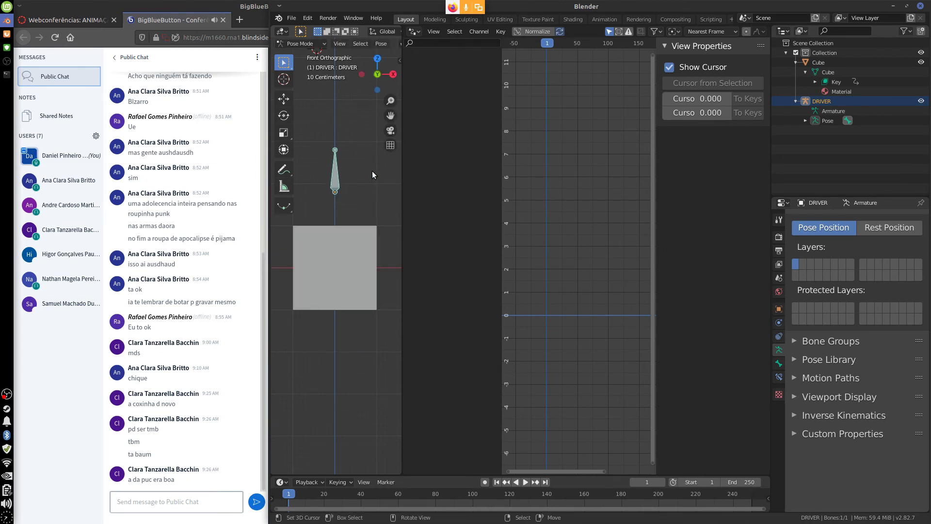
drag(400, 202, 540, 204)
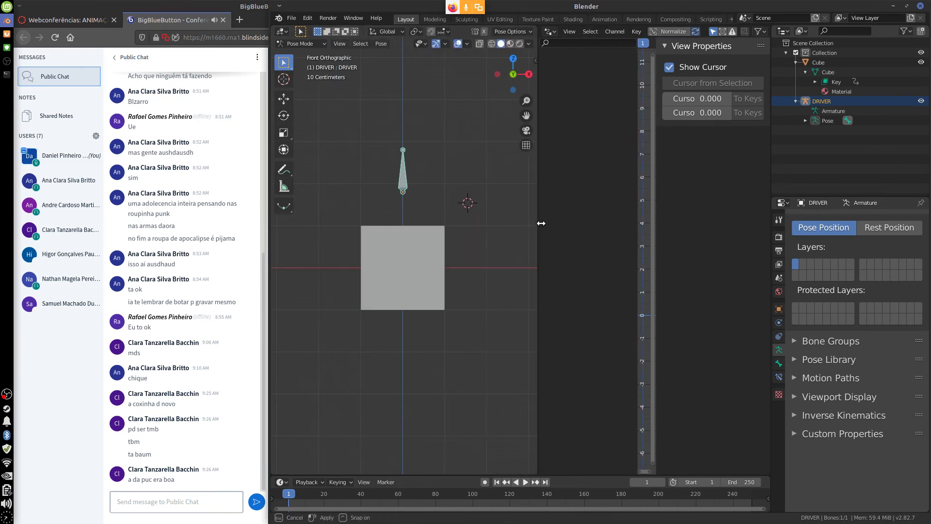
- Switch the viewport to Material Preview and test the bone's effect on the cube
click(531, 43)
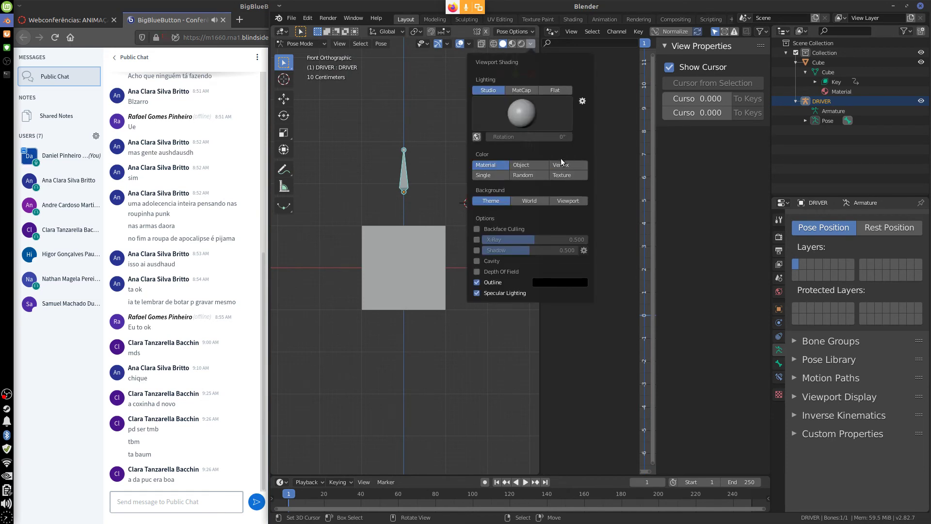
click(513, 44)
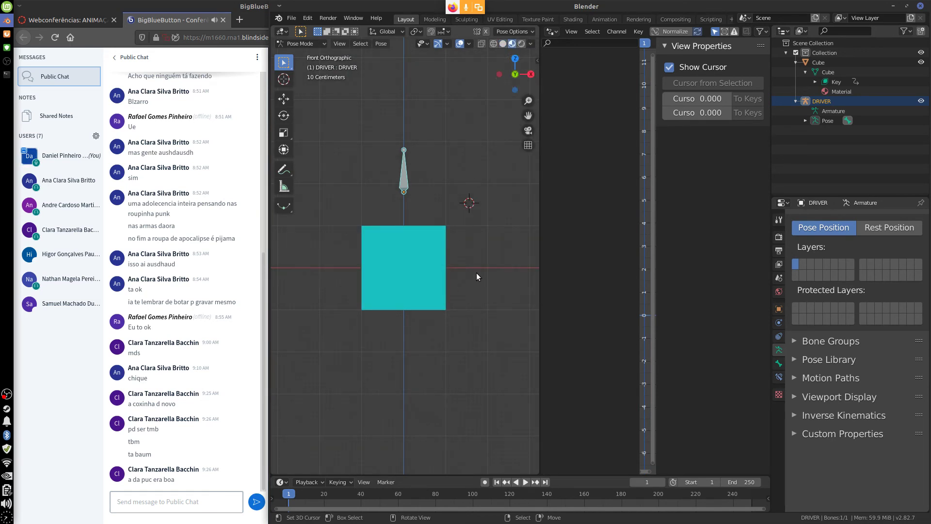
key(g)
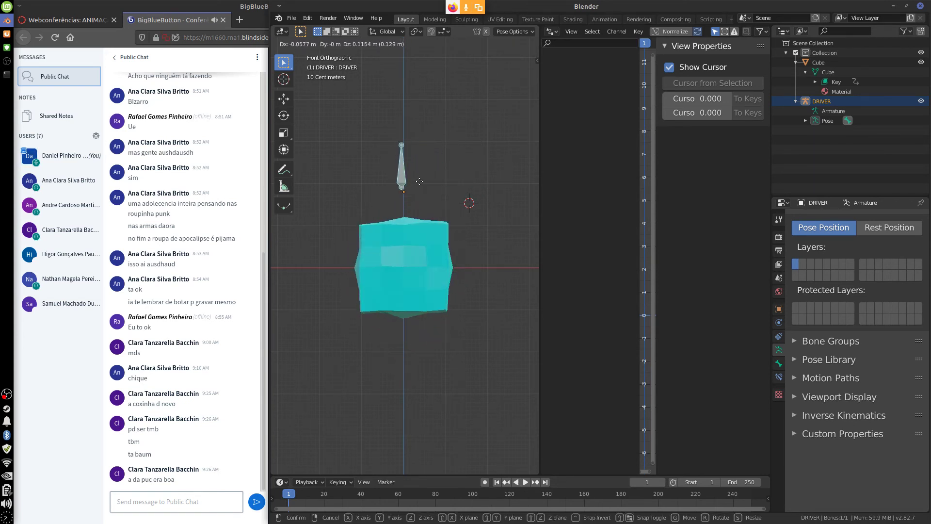
key(Escape)
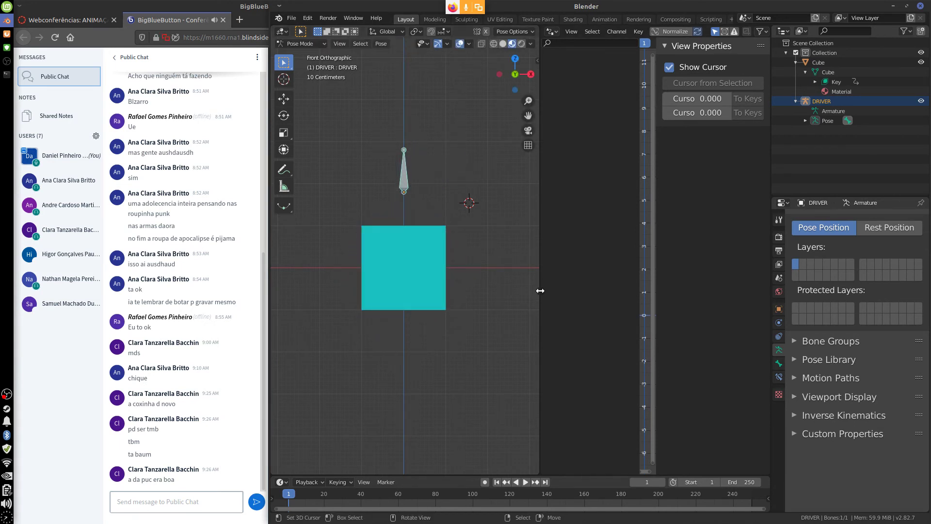
drag(541, 290, 426, 290)
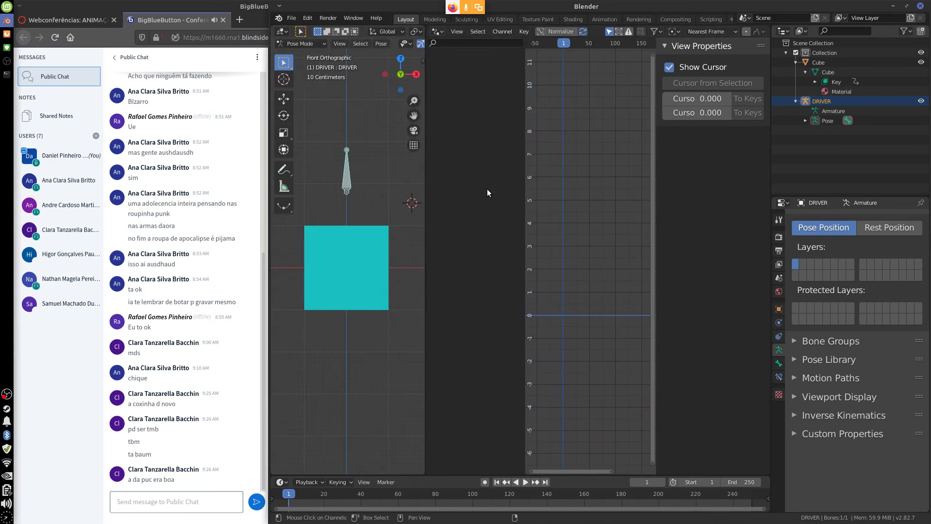
- Return to Object Mode and set the G driver to Averaged Value with object DRIVER
click(300, 44)
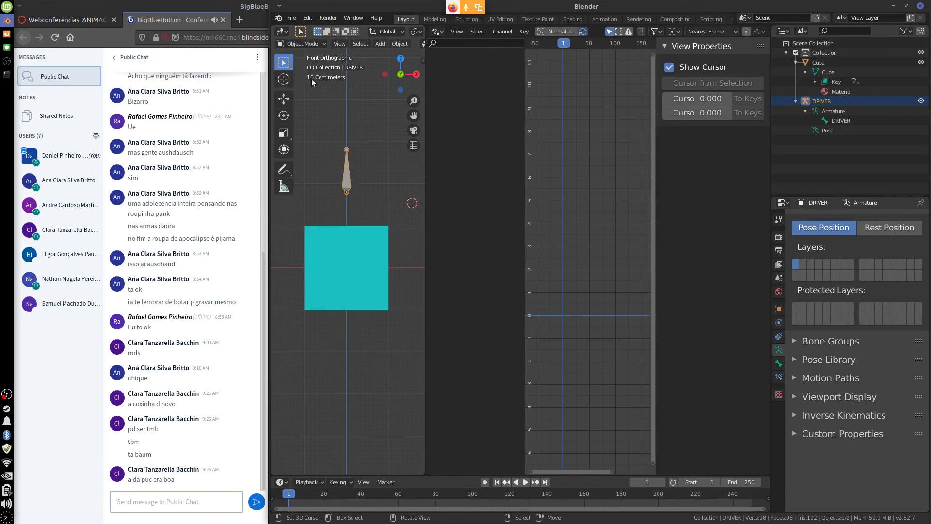
click(350, 263)
click(468, 115)
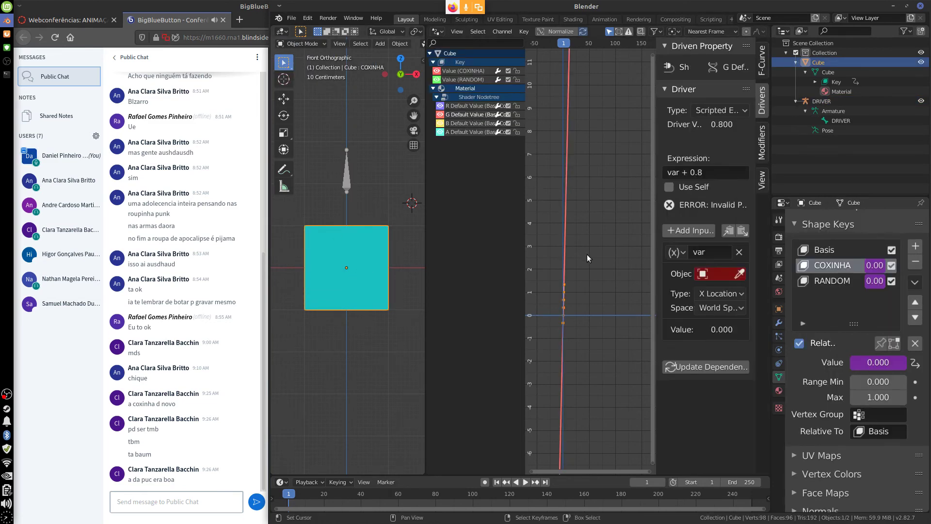
click(724, 274)
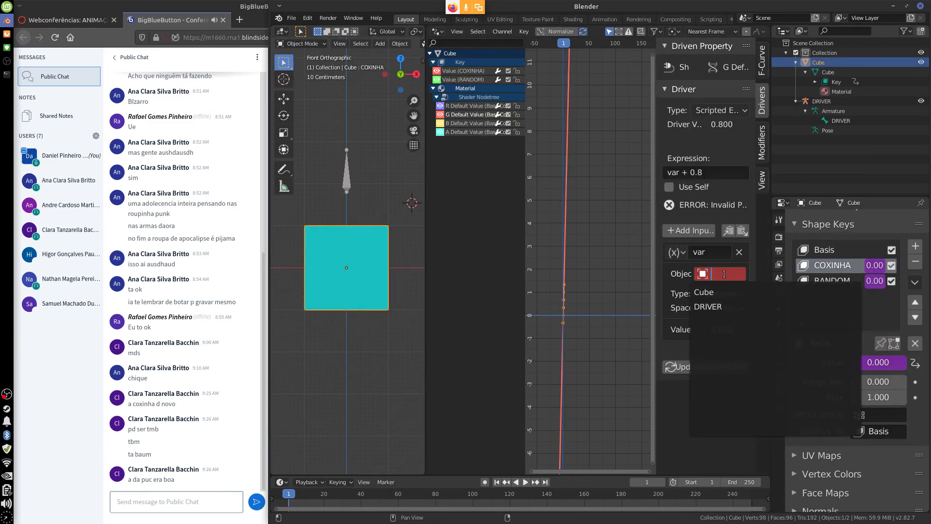
click(723, 302)
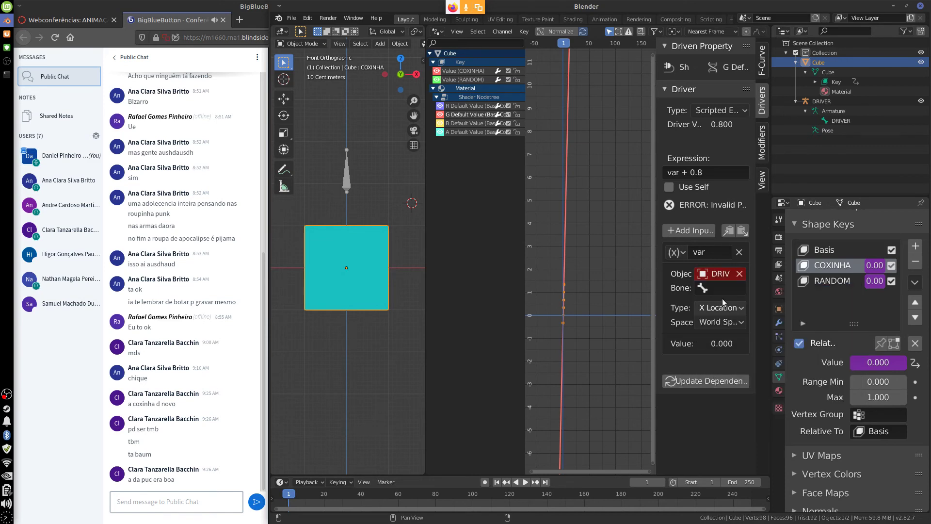
click(719, 111)
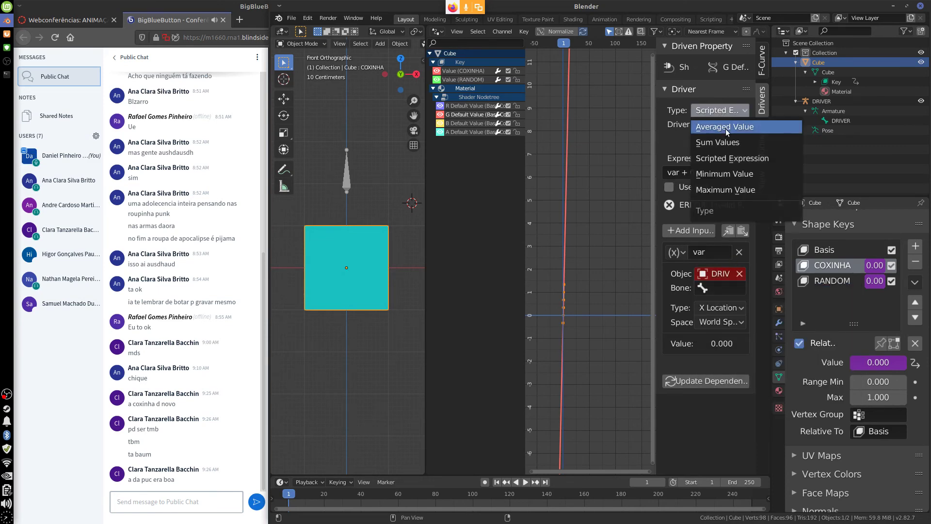
click(725, 129)
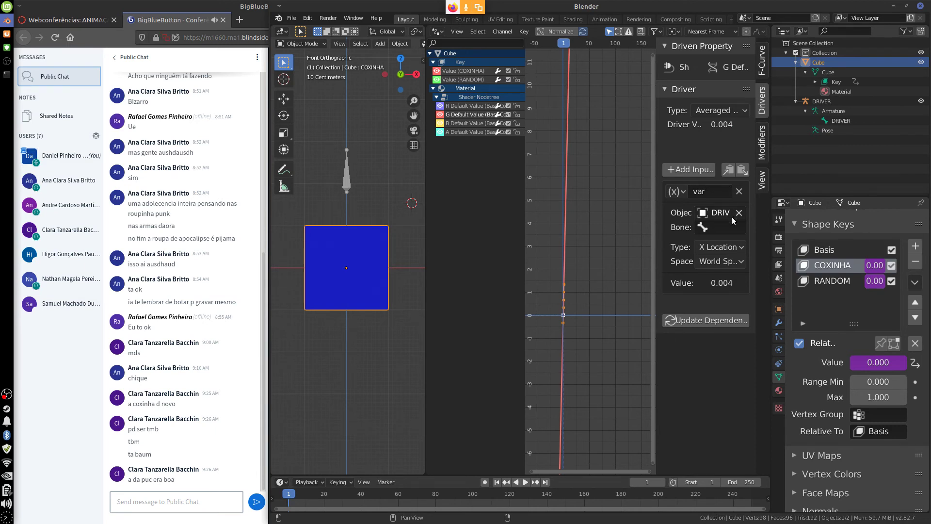
- Point the G driver at the DRIVER bone's Y location in Local Space
click(729, 262)
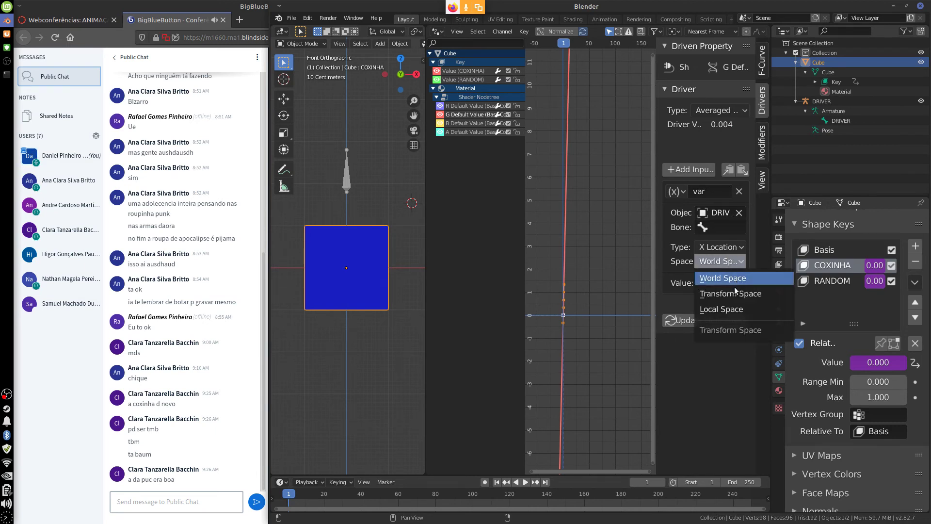
click(725, 309)
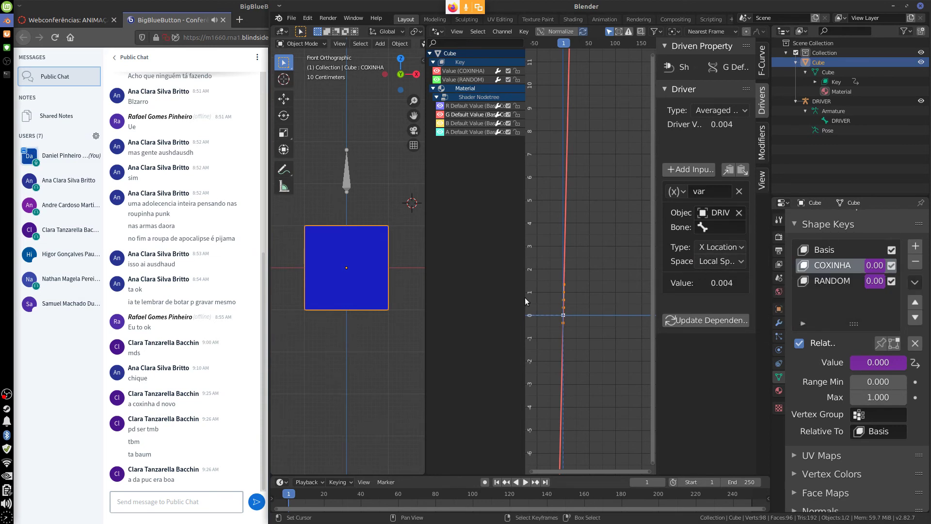
click(713, 232)
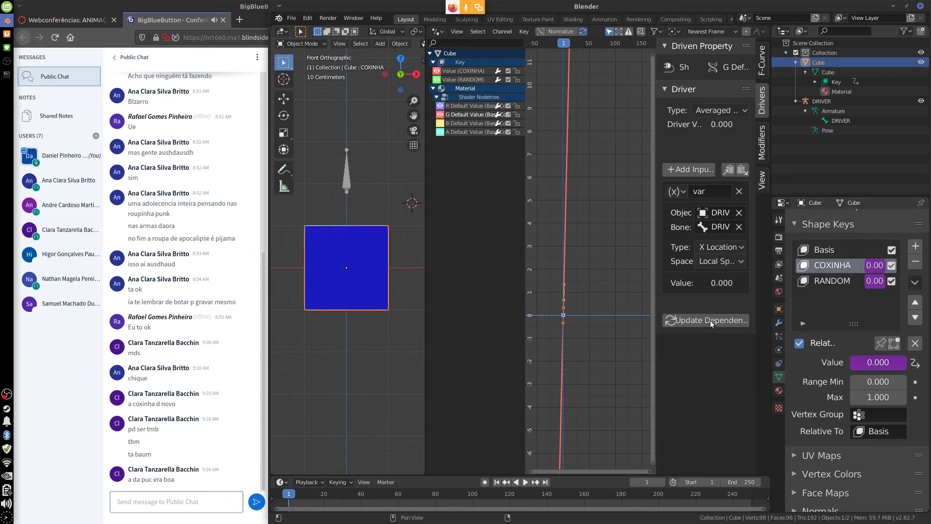
click(713, 245)
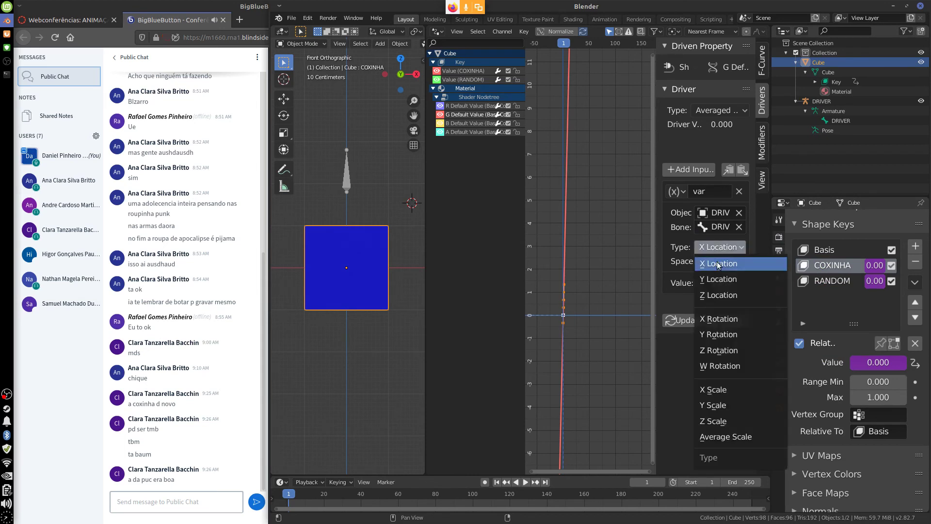
click(720, 278)
- Put the DRIVER armature in Pose Mode and test-move the bone, cancelling each move
click(346, 183)
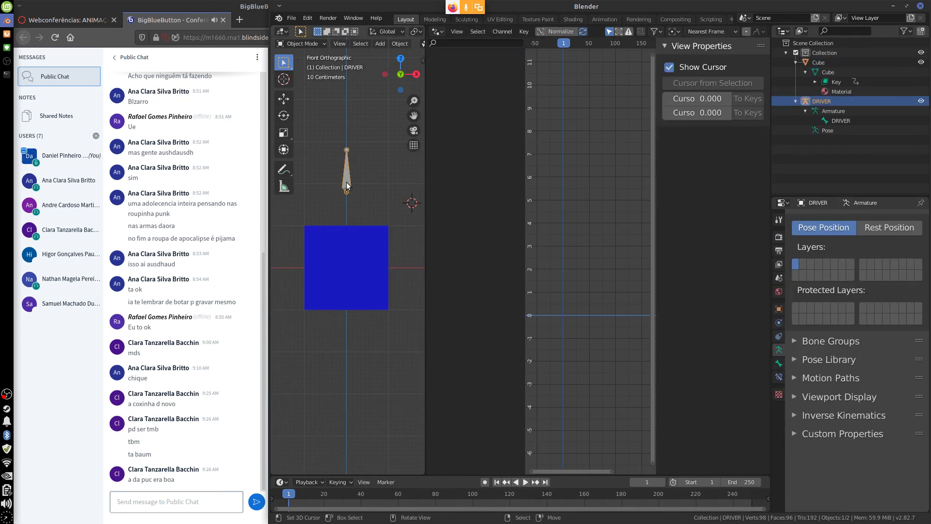
key(r)
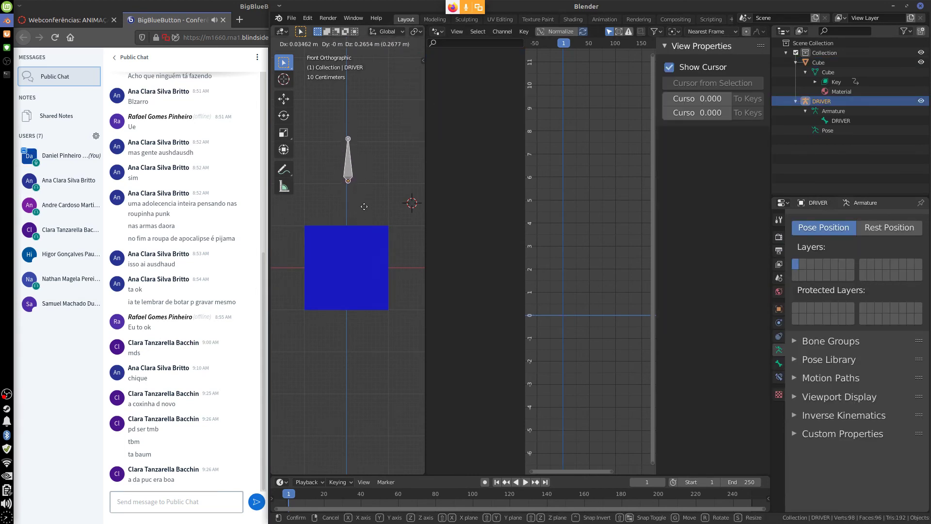
key(Escape)
click(311, 44)
click(302, 77)
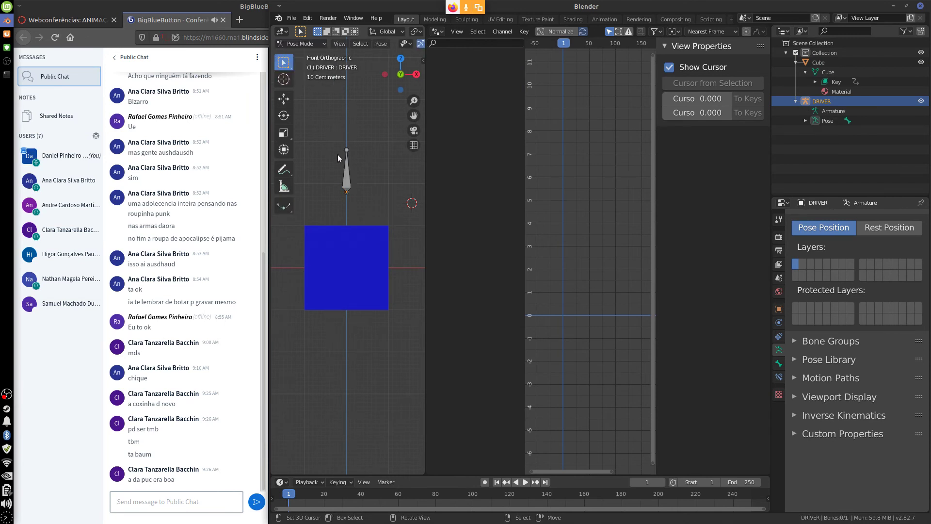
key(g)
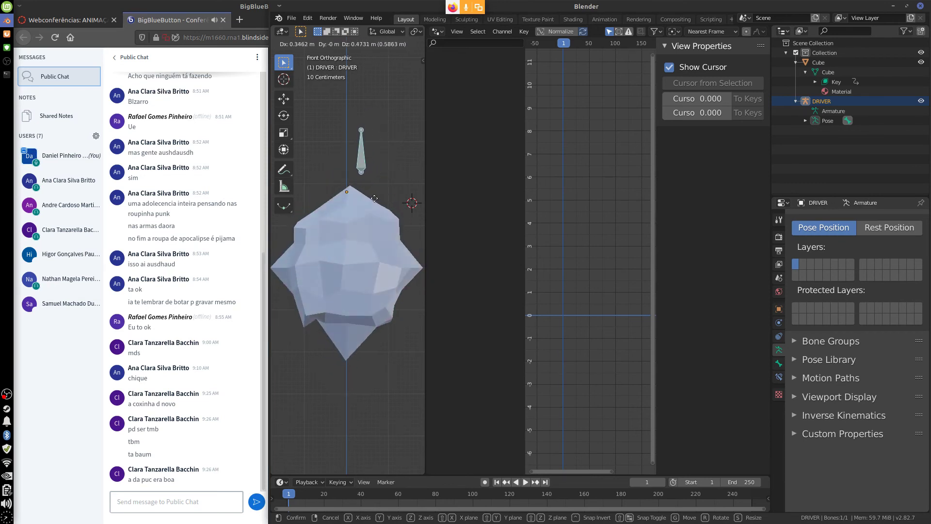
key(Escape)
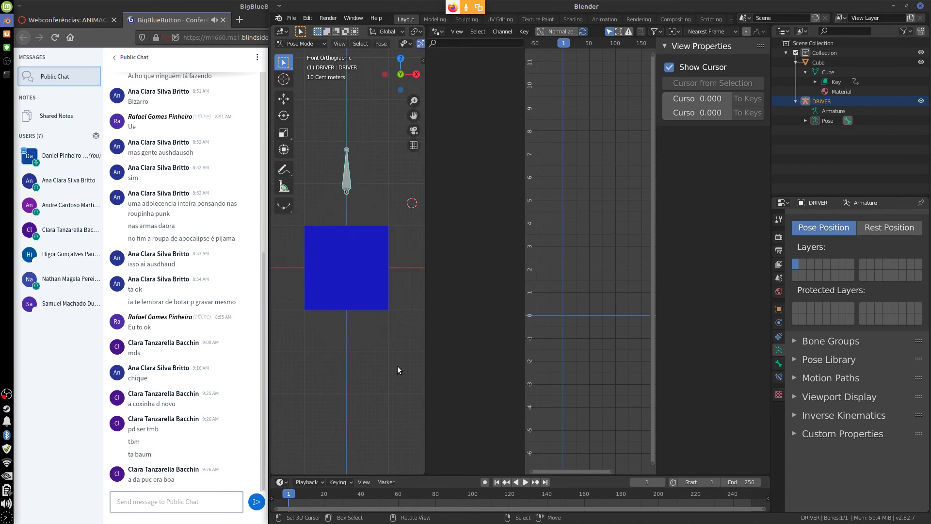
- Cancel a bone resize, deselect it, return to Object Mode, and select the cube
key(g)
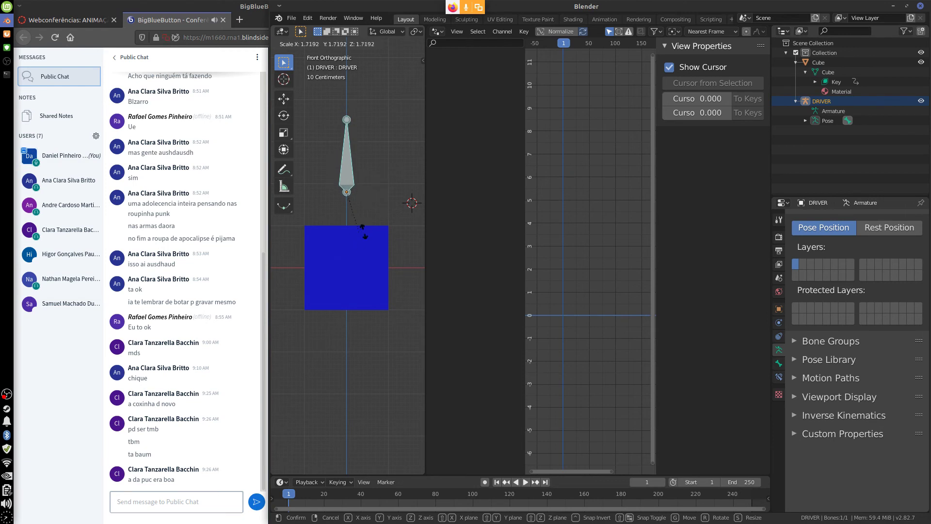
key(Escape)
click(365, 228)
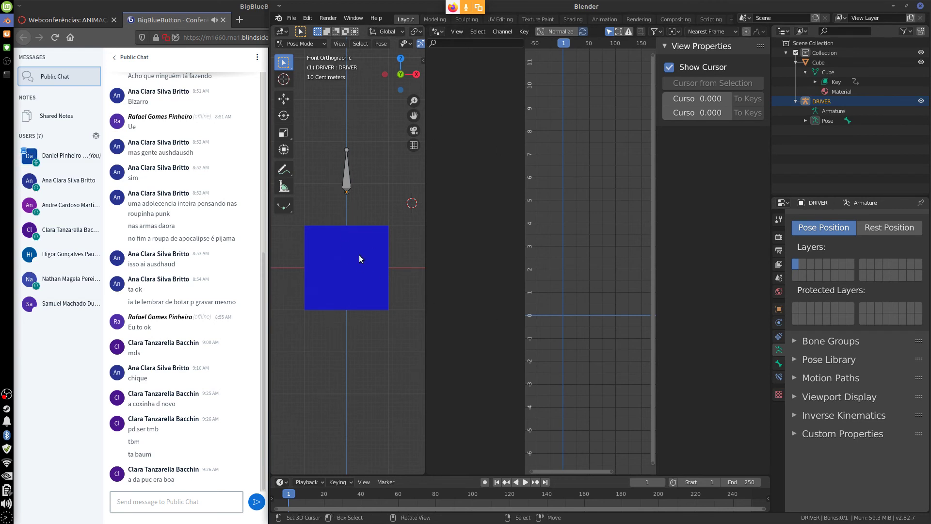
click(311, 43)
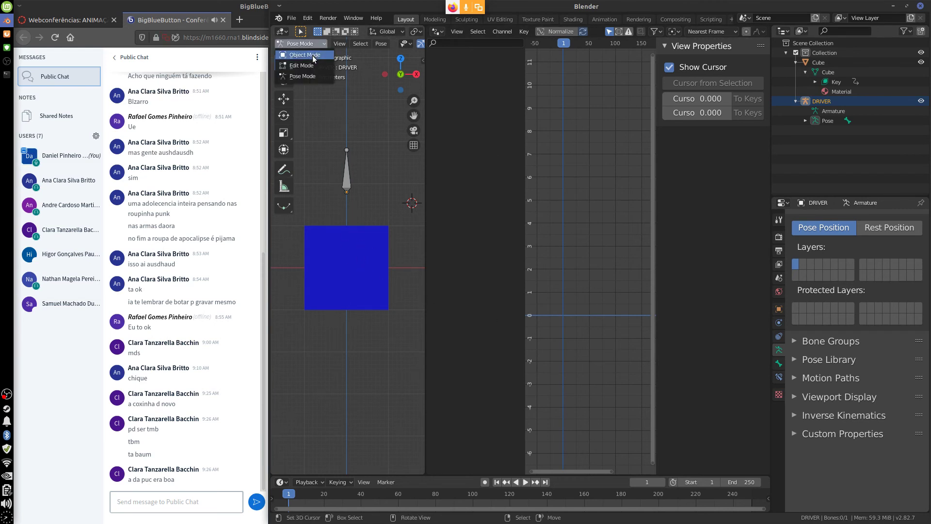
click(364, 277)
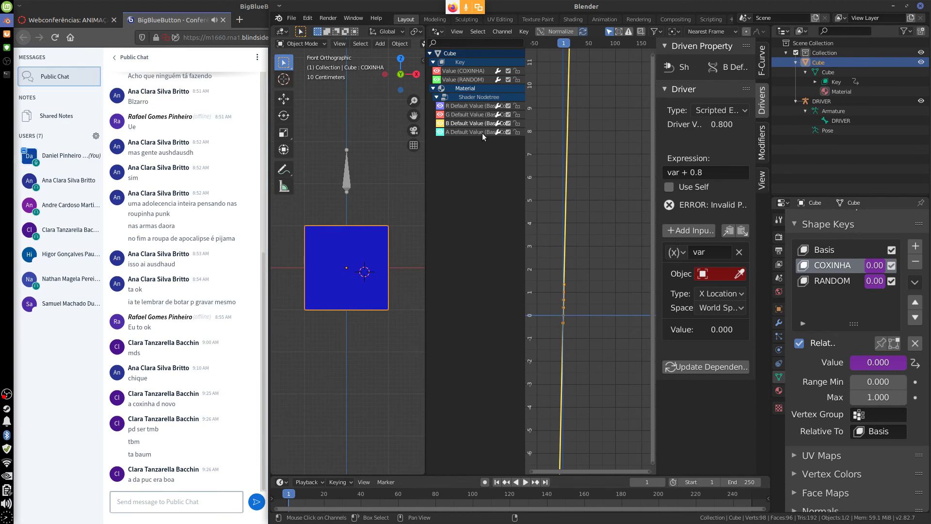
- Set the B driver to Averaged Value targeting the DRIVER armature and DRIVER bone
click(723, 110)
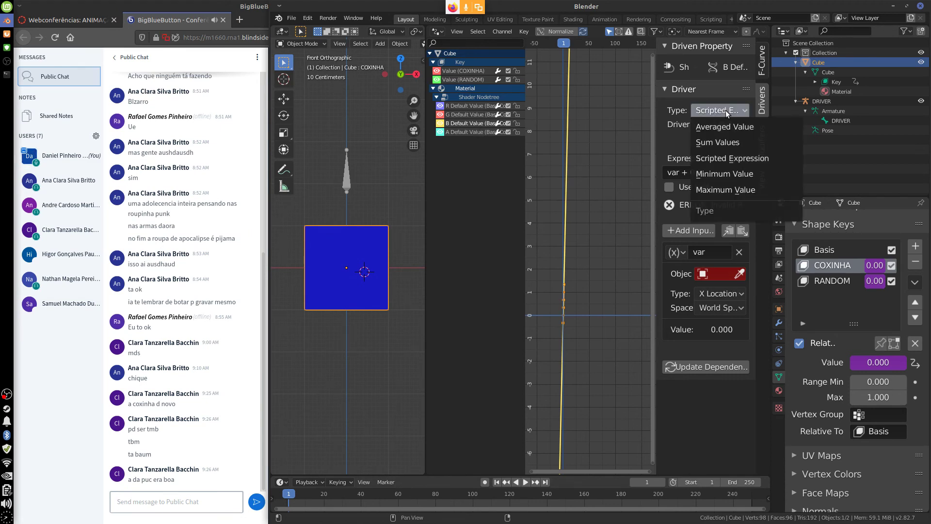
click(736, 127)
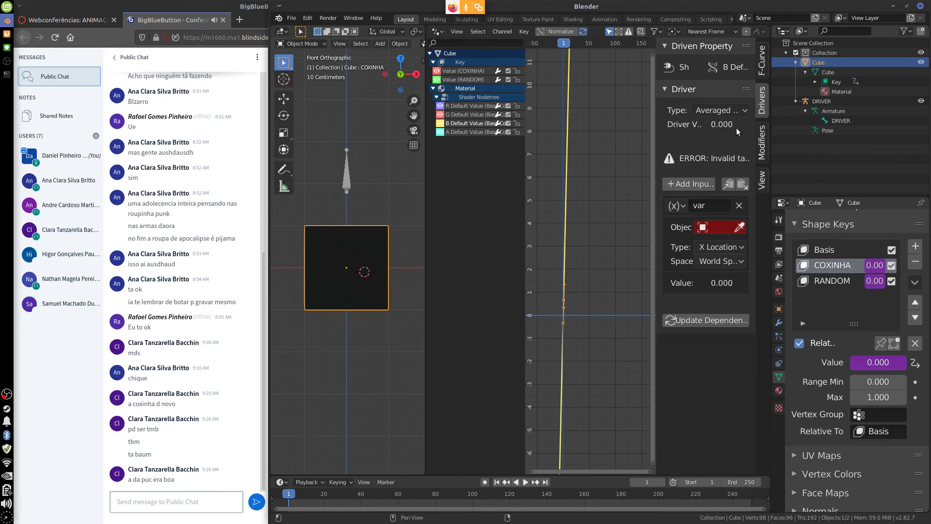
click(724, 227)
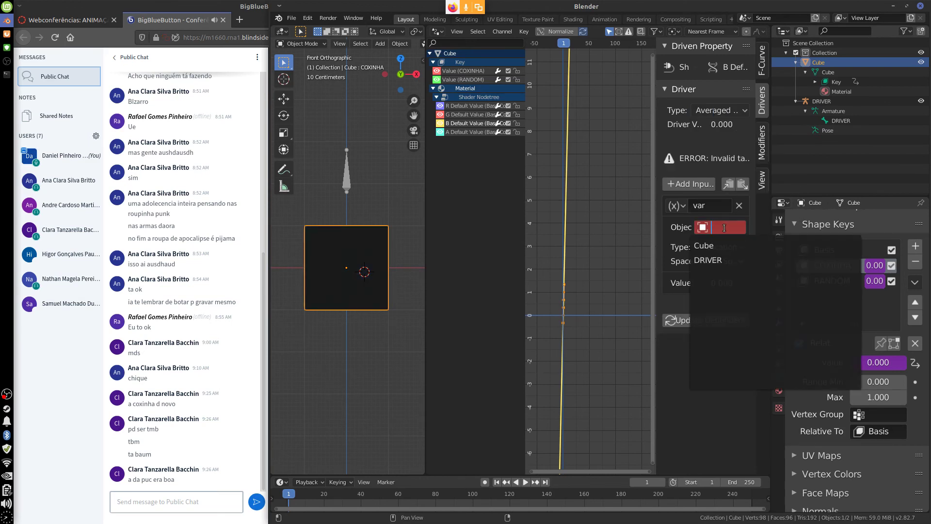
click(720, 258)
click(720, 240)
click(720, 260)
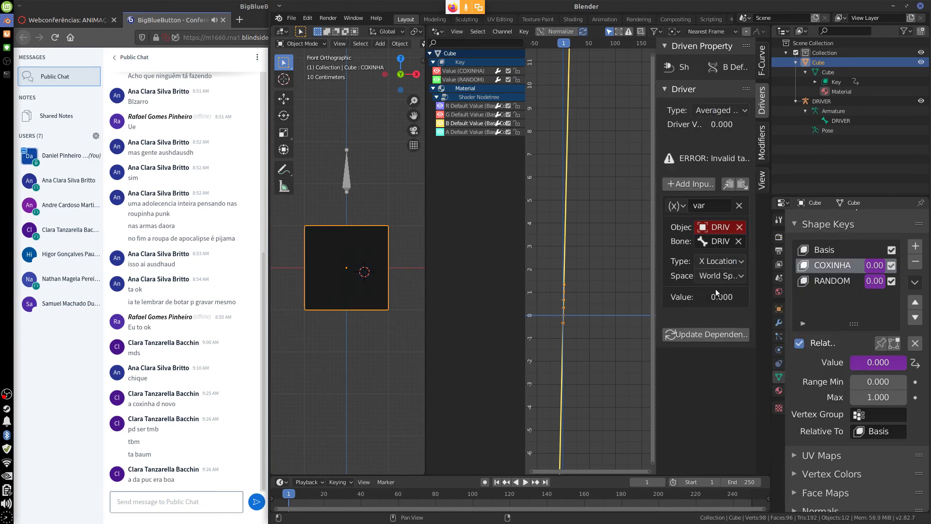
- Make the B driver read the bone's X Scale in Local Space and update dependencies
click(721, 262)
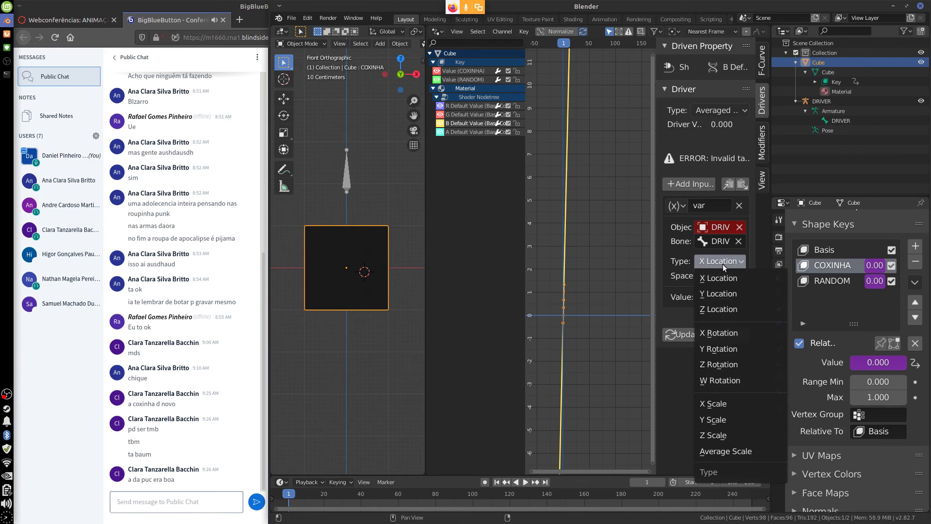
click(725, 405)
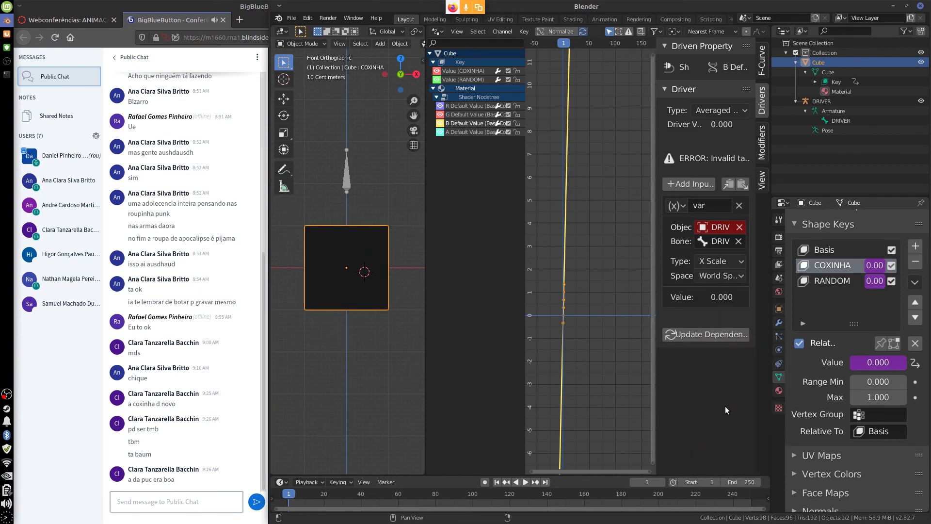
click(729, 279)
click(722, 323)
click(708, 334)
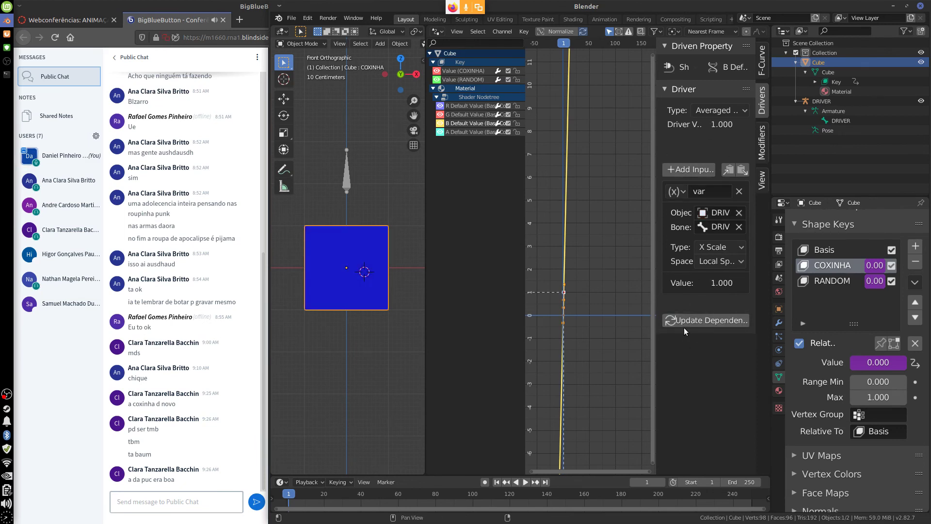
click(349, 184)
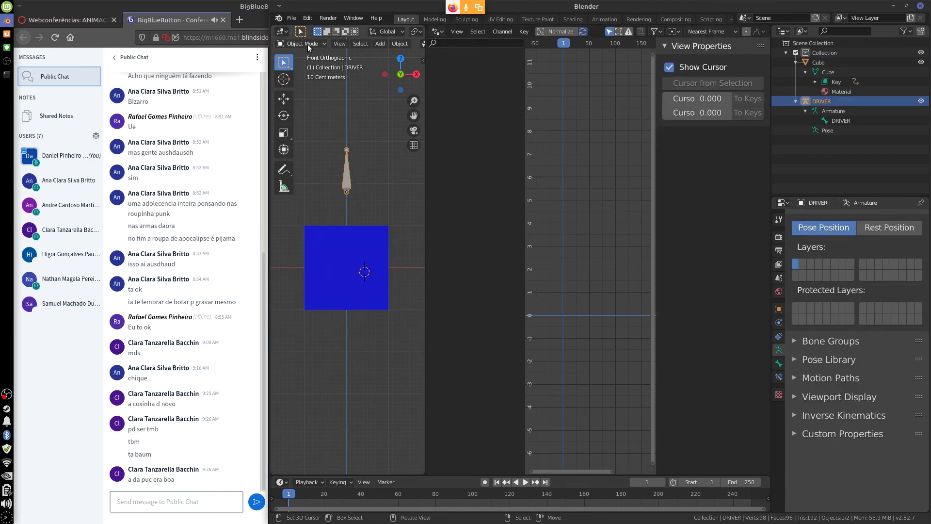
- Put the armature in Pose Mode, then resize and move the DRIVER bone
click(303, 77)
click(351, 183)
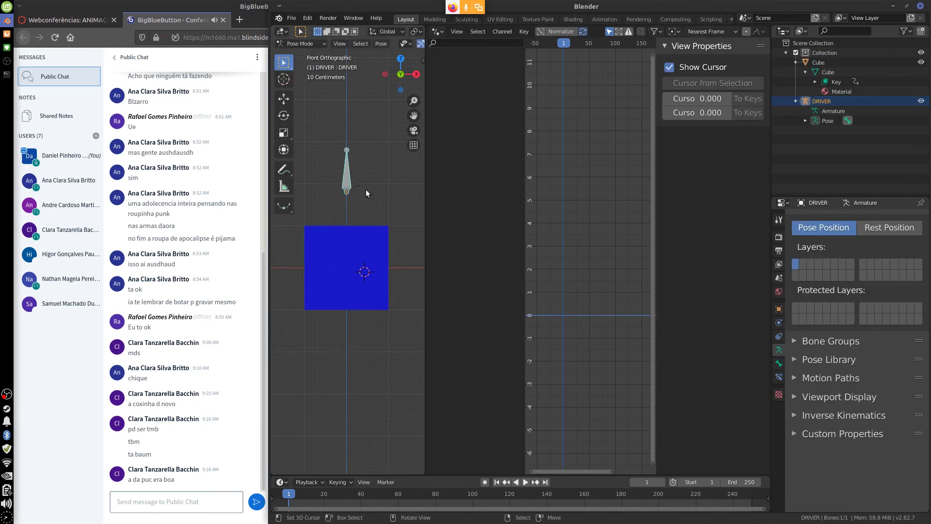
key(s)
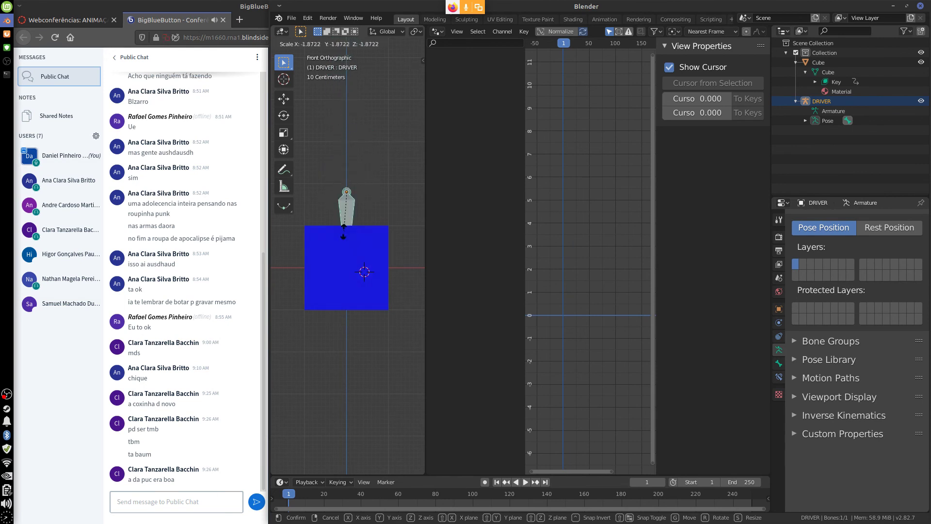
click(390, 143)
key(g)
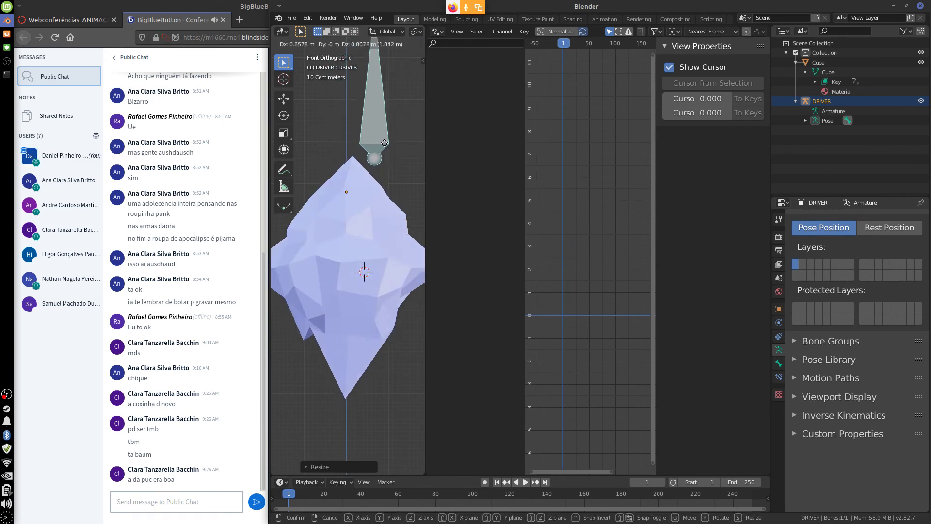
click(385, 144)
- Shrink the DRIVER bone and lower it, turning the cube pale purple and spiky
key(s)
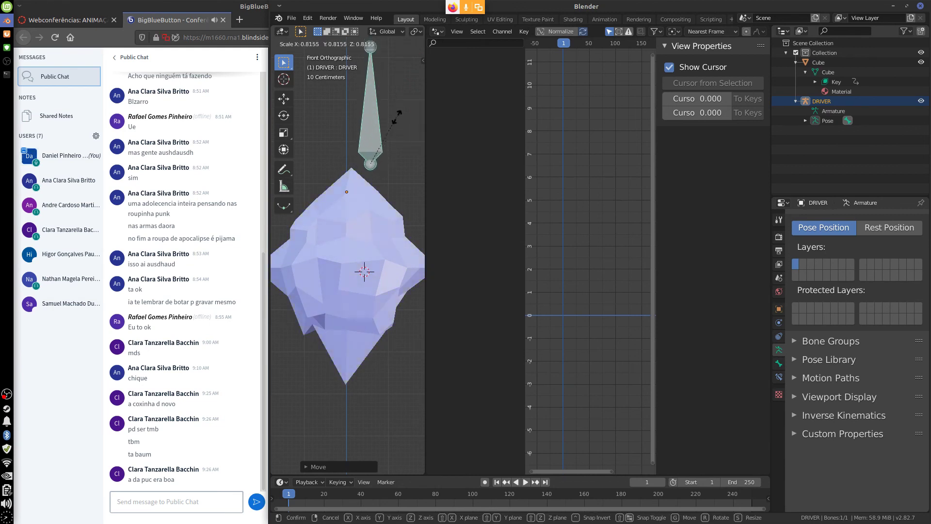
click(379, 153)
key(g)
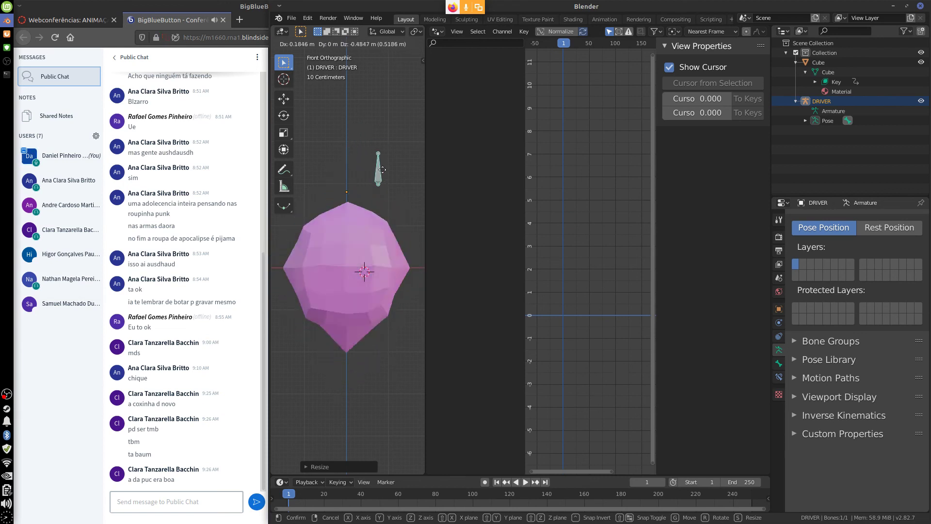
click(361, 167)
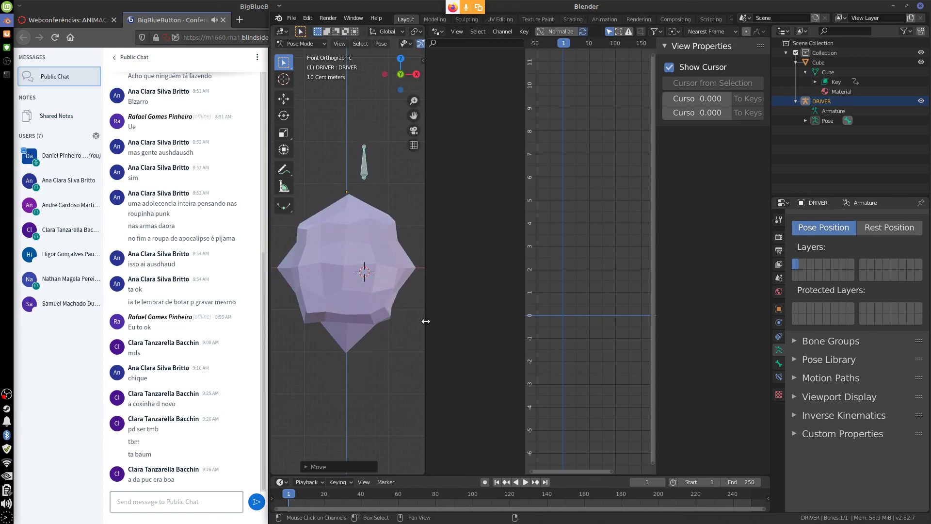
- Widen the 3D viewport and preview the DRIVER bone's effect on the cube with two cancelled test moves
drag(425, 321, 474, 318)
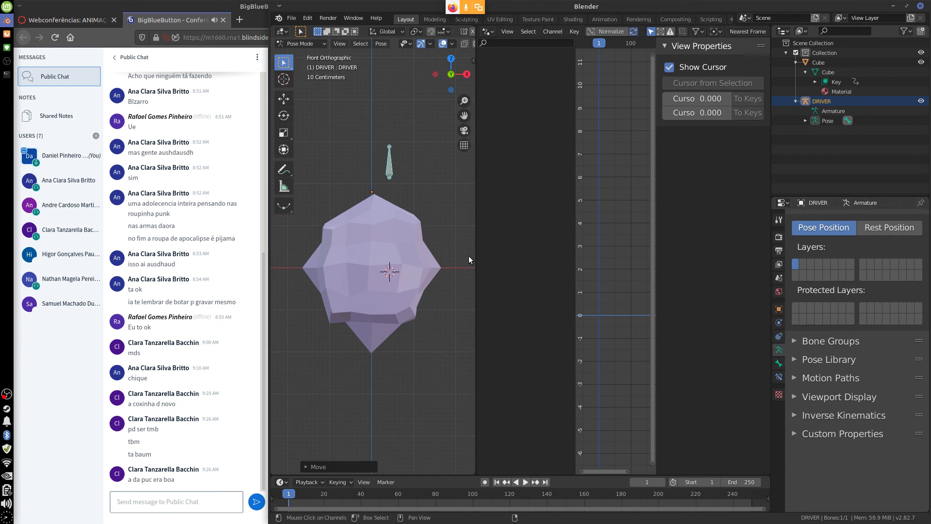
key(g)
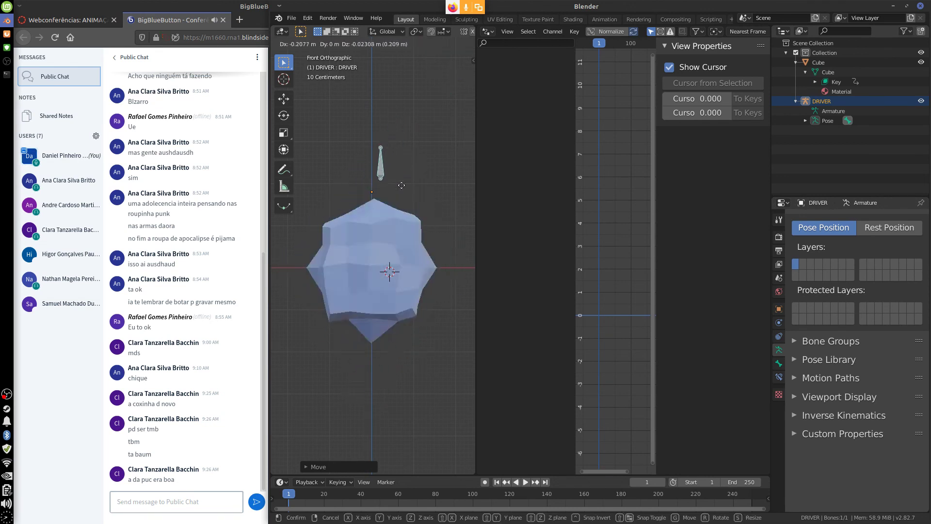
right_click(404, 158)
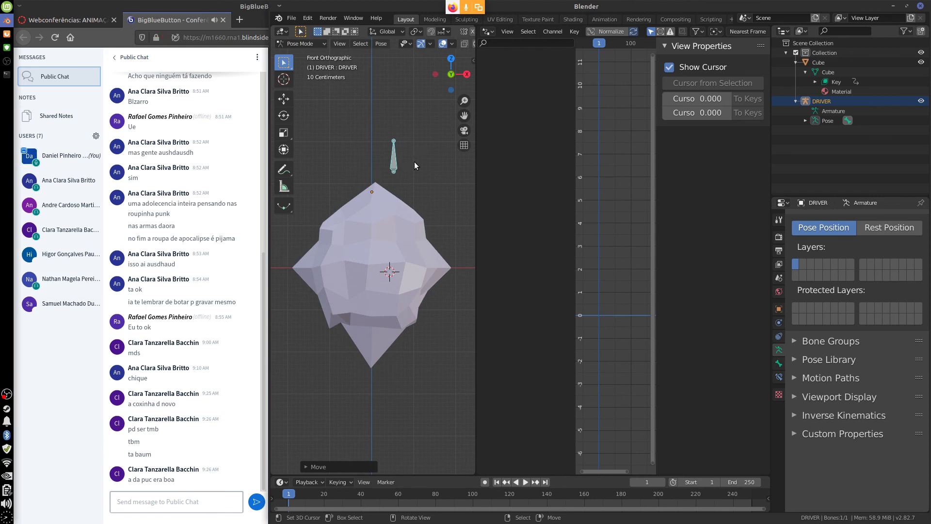
key(g)
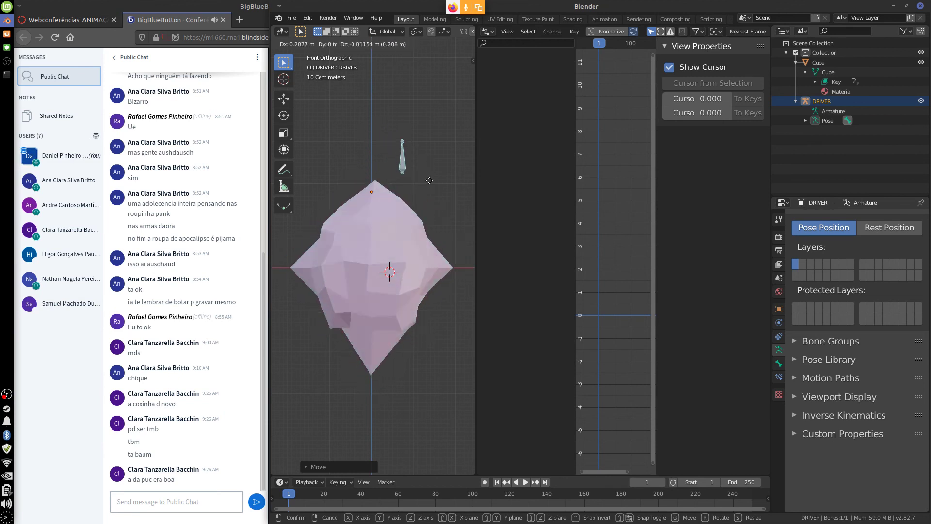
mouse_move(429, 181)
mouse_down()
mouse_move(410, 170)
mouse_move(400, 192)
mouse_move(427, 200)
mouse_move(397, 198)
mouse_move(396, 177)
mouse_move(394, 191)
mouse_up()
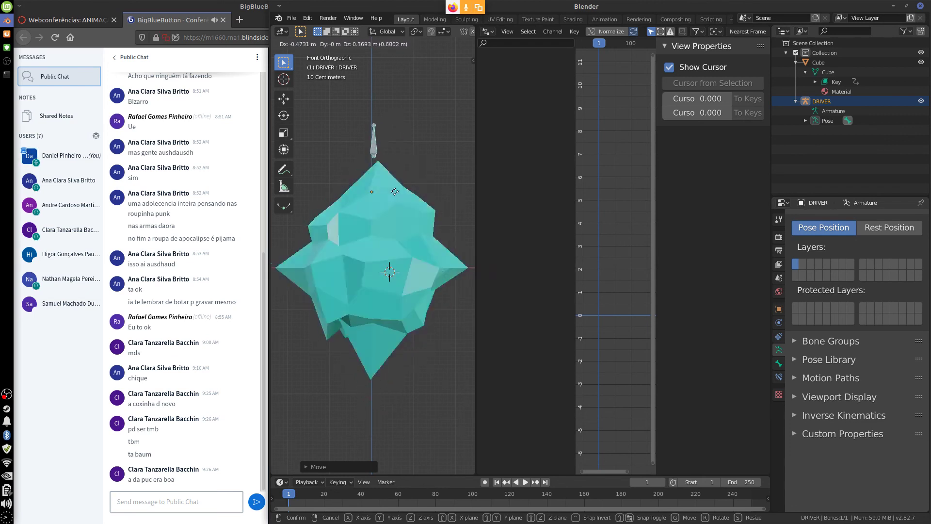
right_click(394, 192)
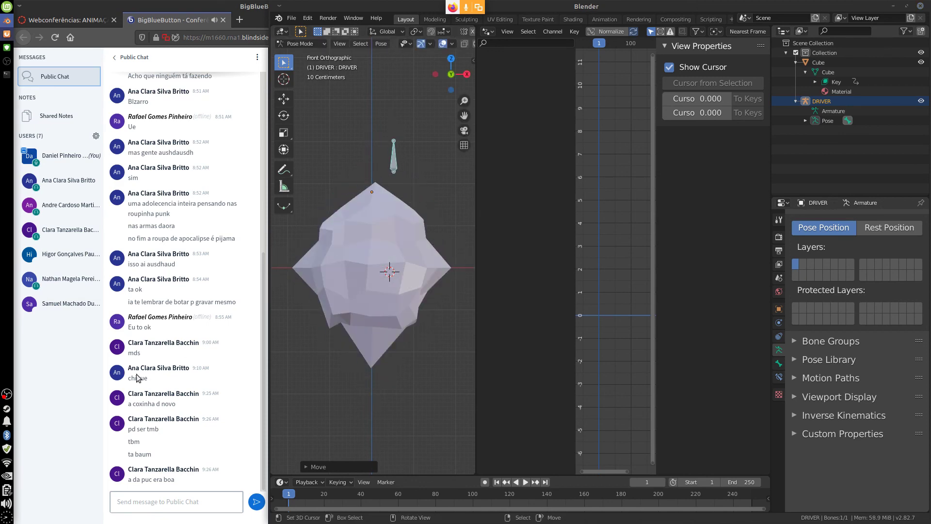